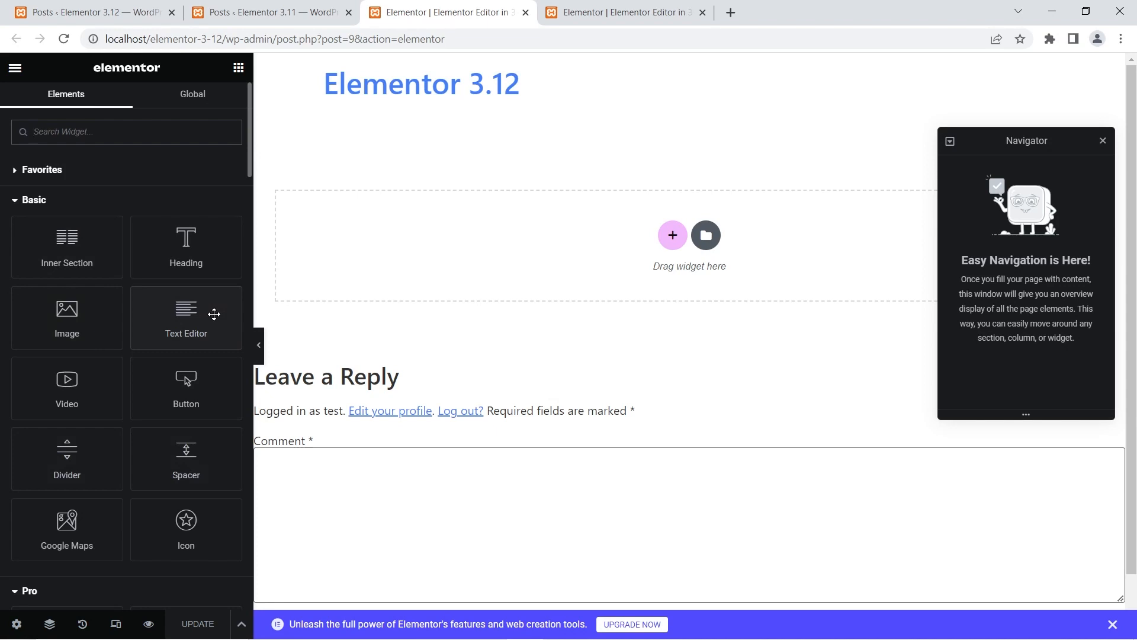
- Set the UI theme of the Elementor 3.11 editor to Light in the user preferences and return to the widget list
click(646, 4)
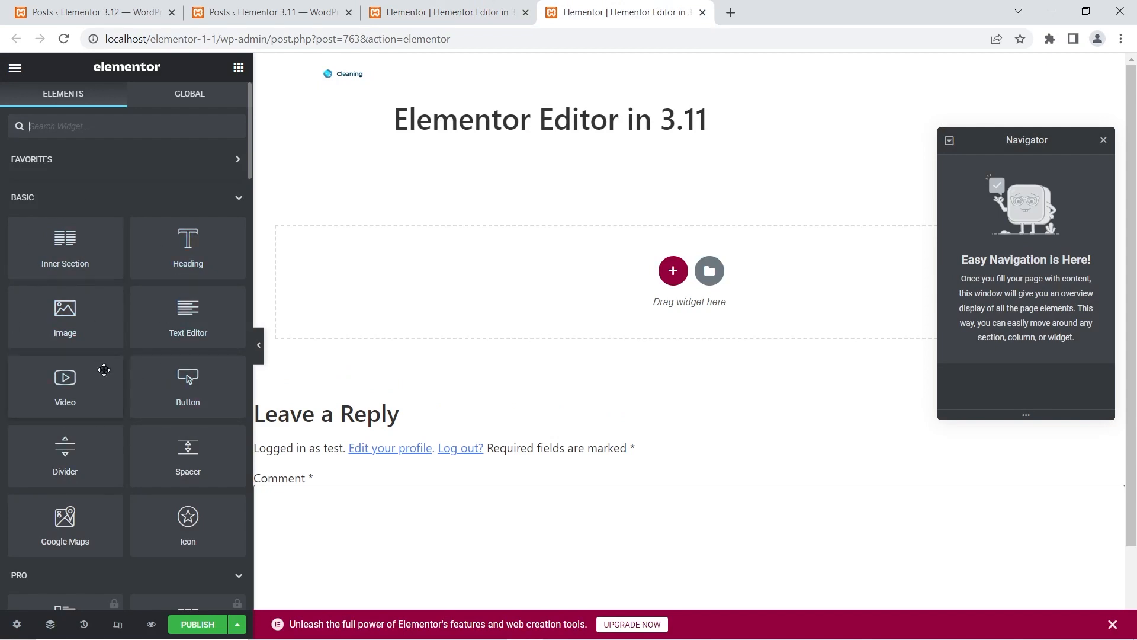
click(16, 68)
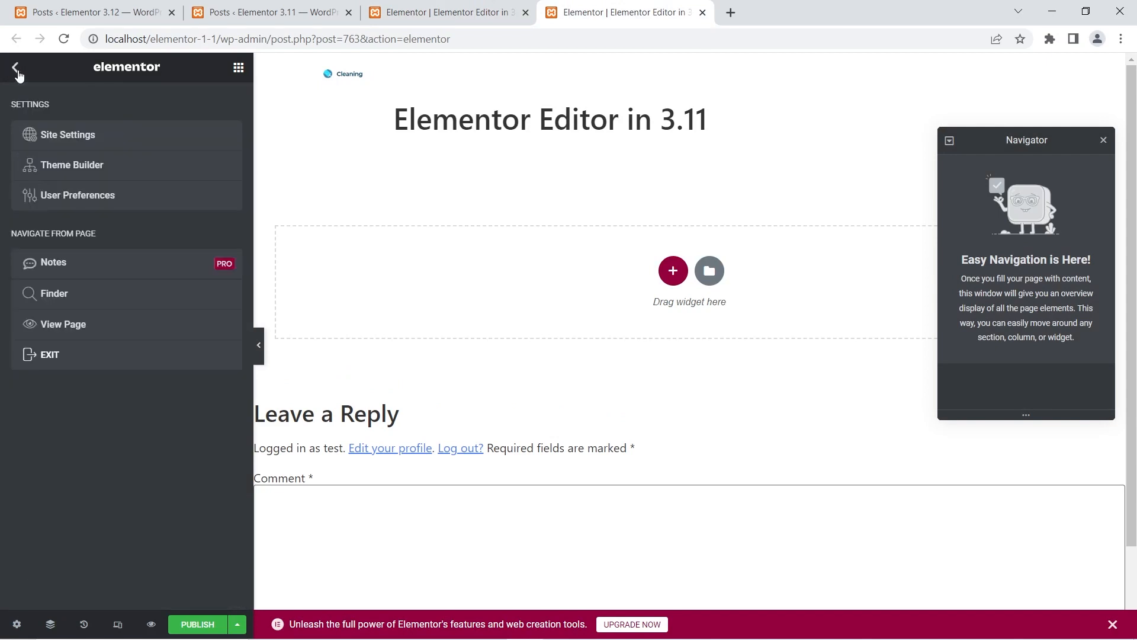
click(91, 201)
click(199, 141)
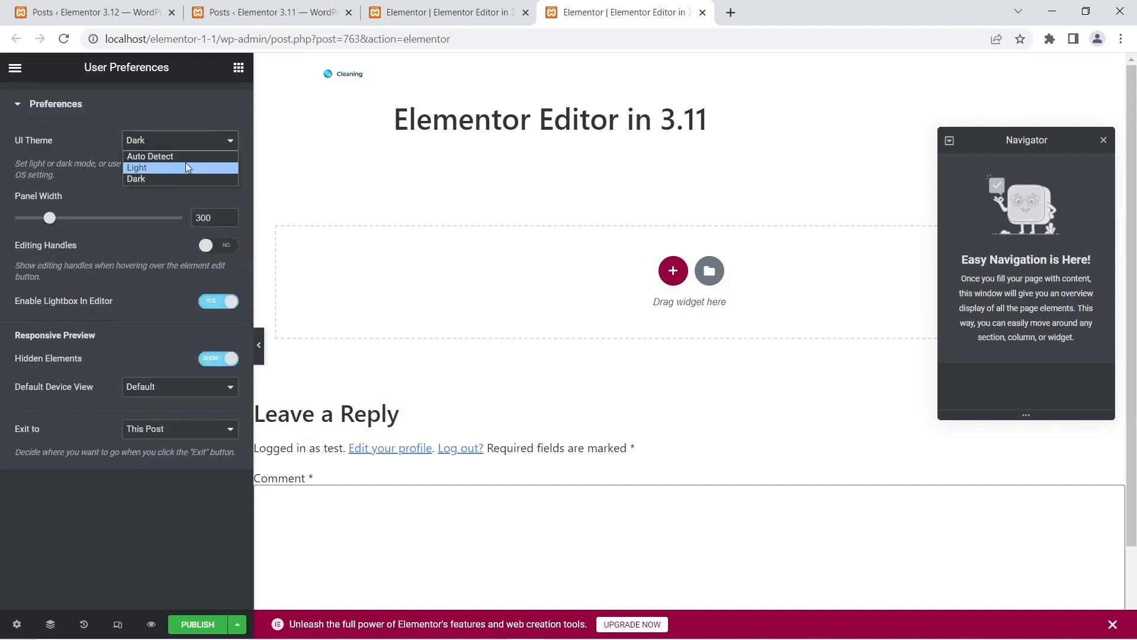
click(184, 166)
click(239, 70)
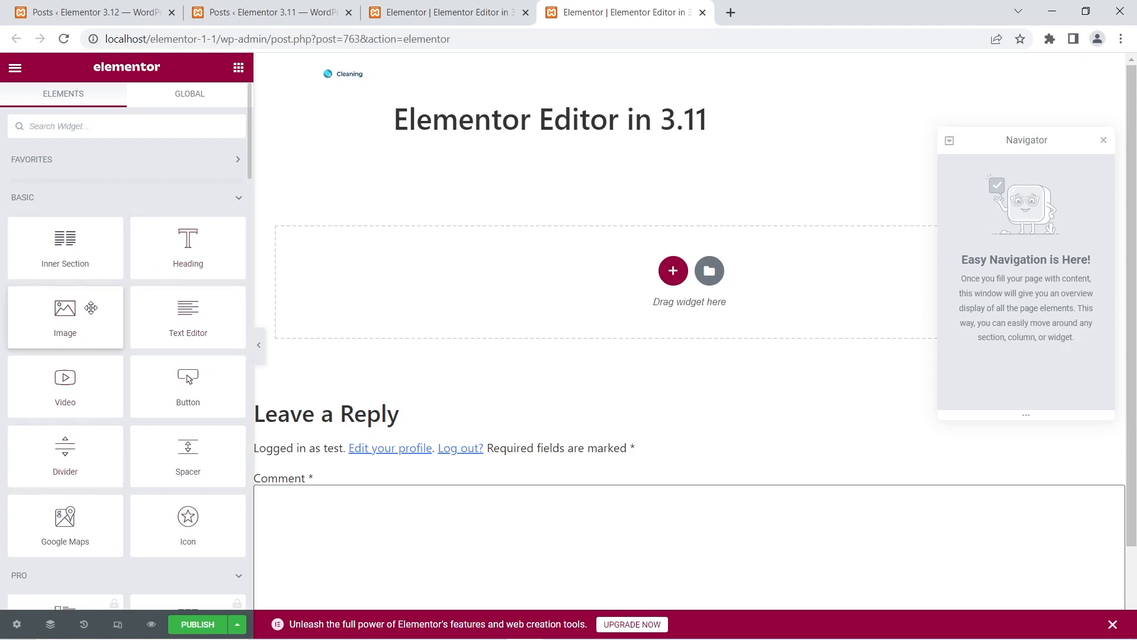
- Set the UI theme of the Elementor 3.12 editor to Light in the user preferences and return to the widget list
click(468, 12)
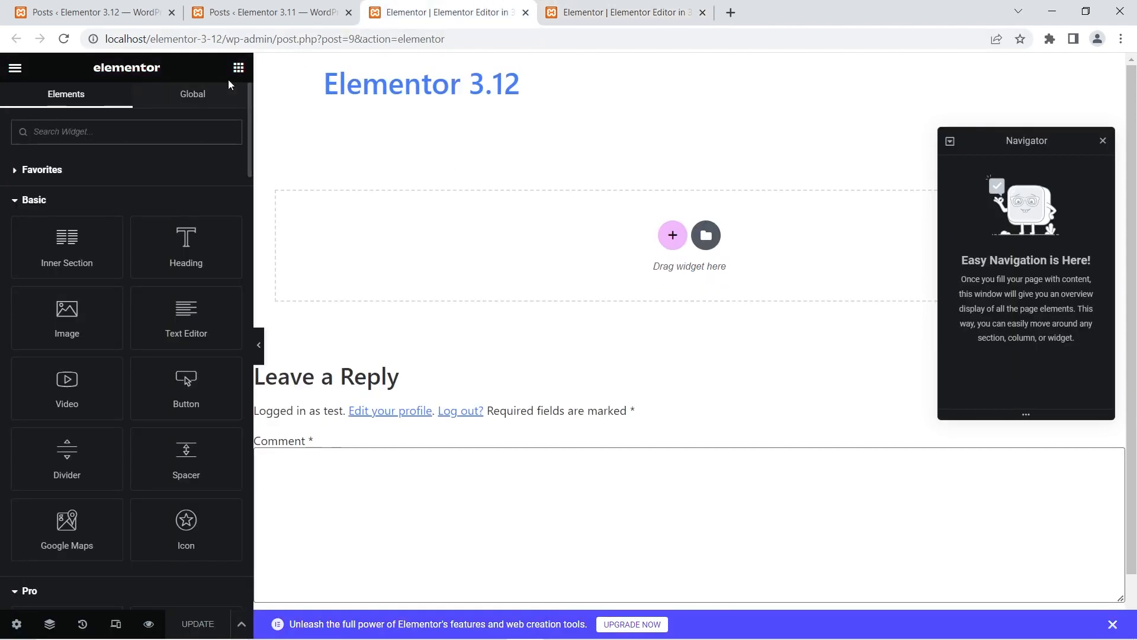
click(15, 67)
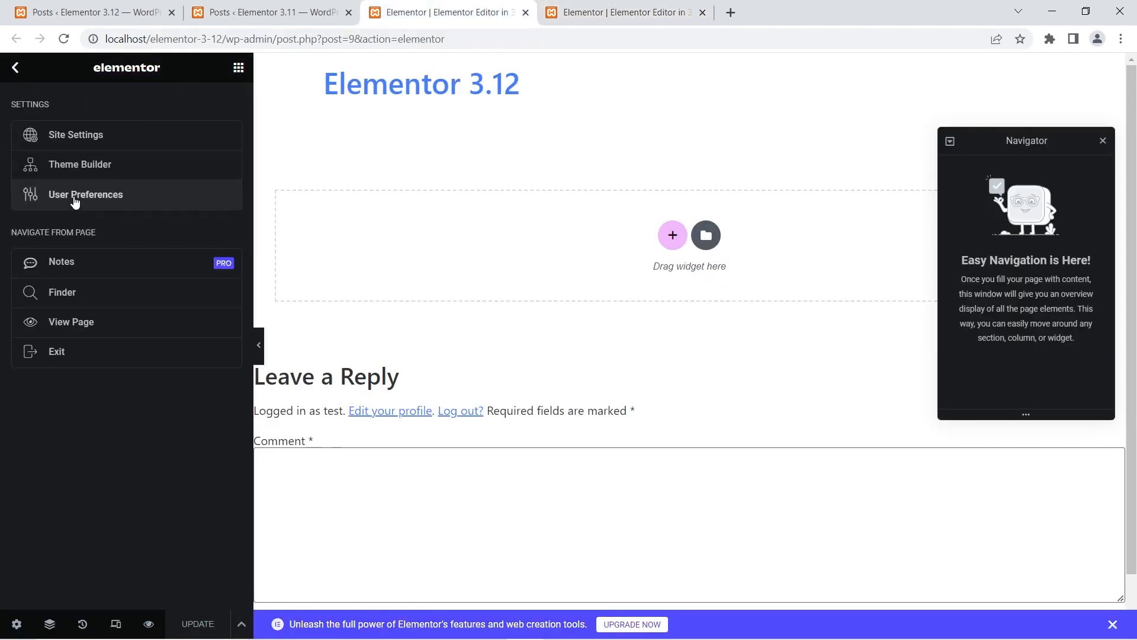
click(74, 196)
click(170, 130)
click(170, 158)
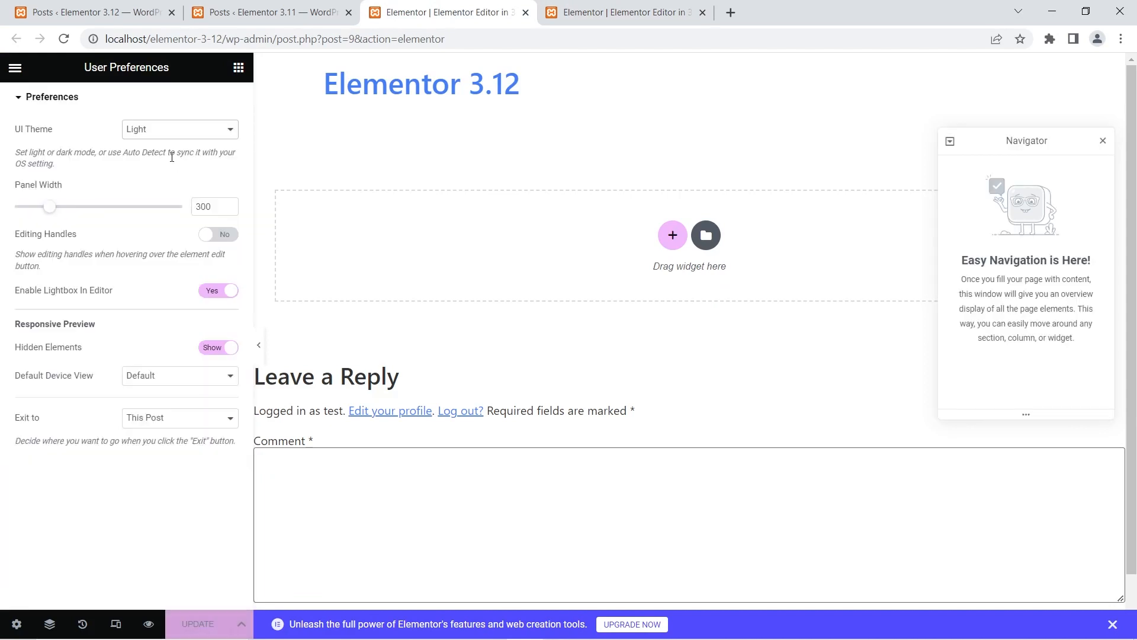
click(238, 68)
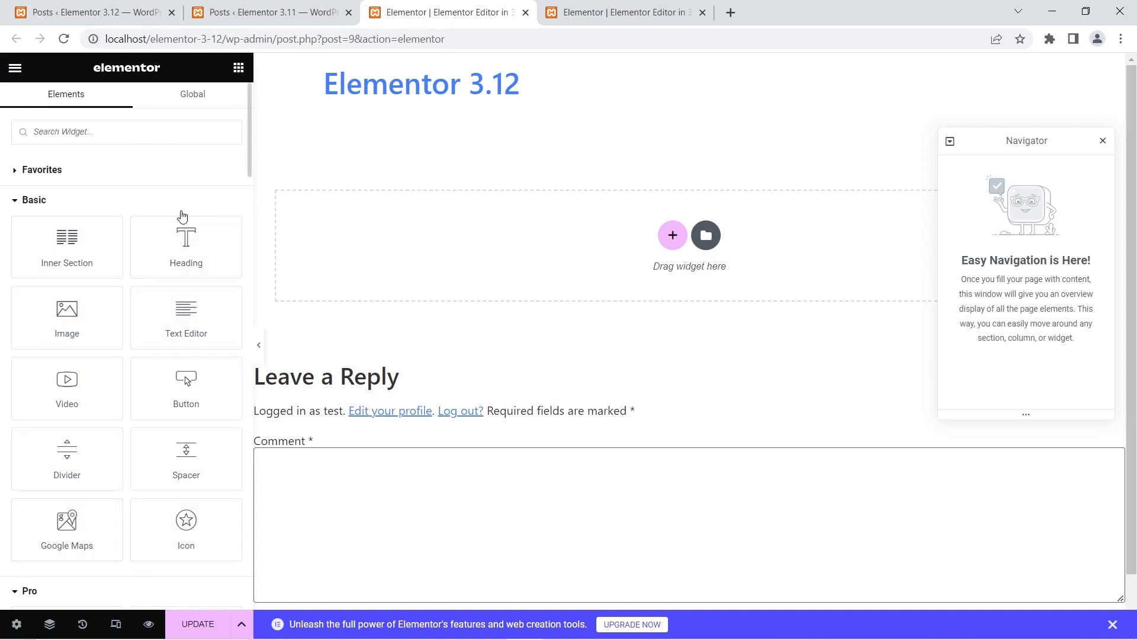
- Switch the Elementor 3.12 editor's UI theme back to Dark and return to the widget list
click(17, 71)
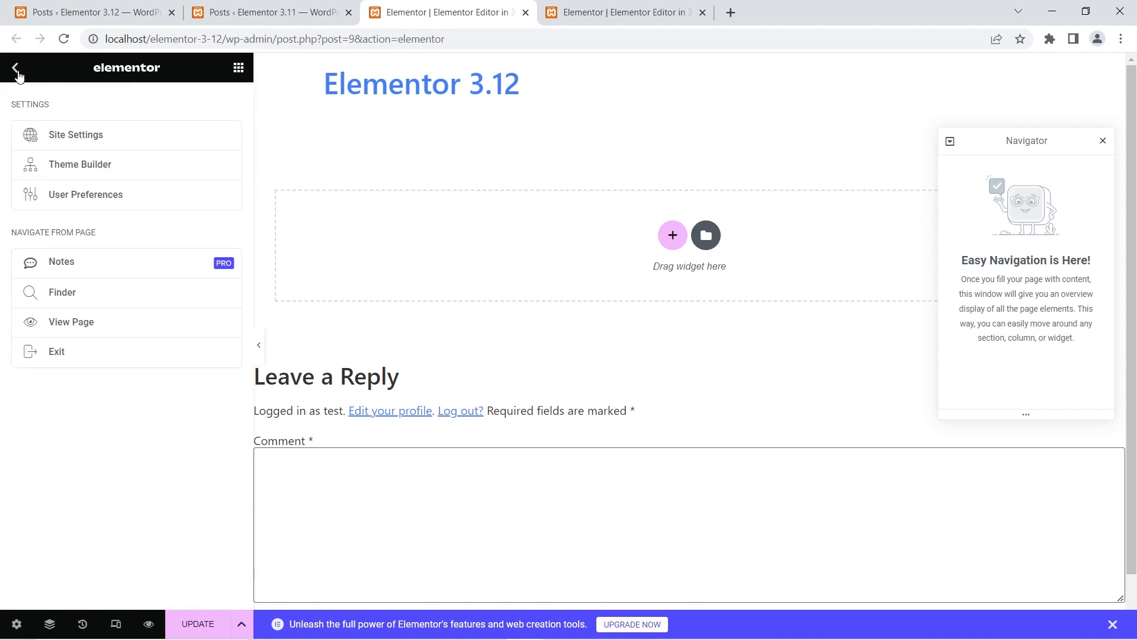
click(59, 196)
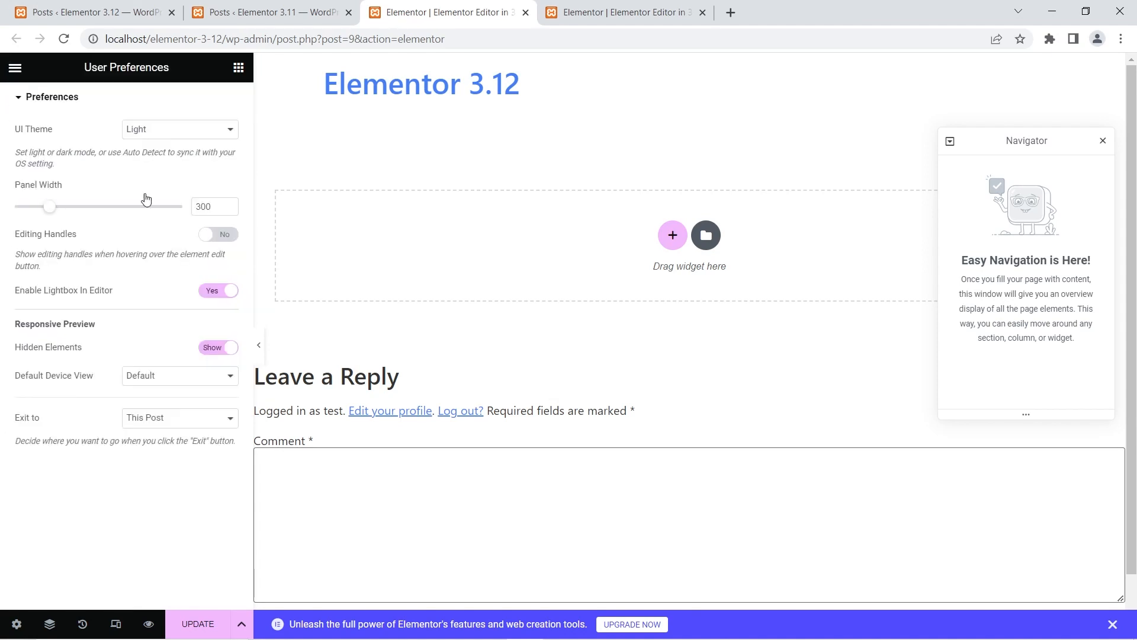
click(172, 130)
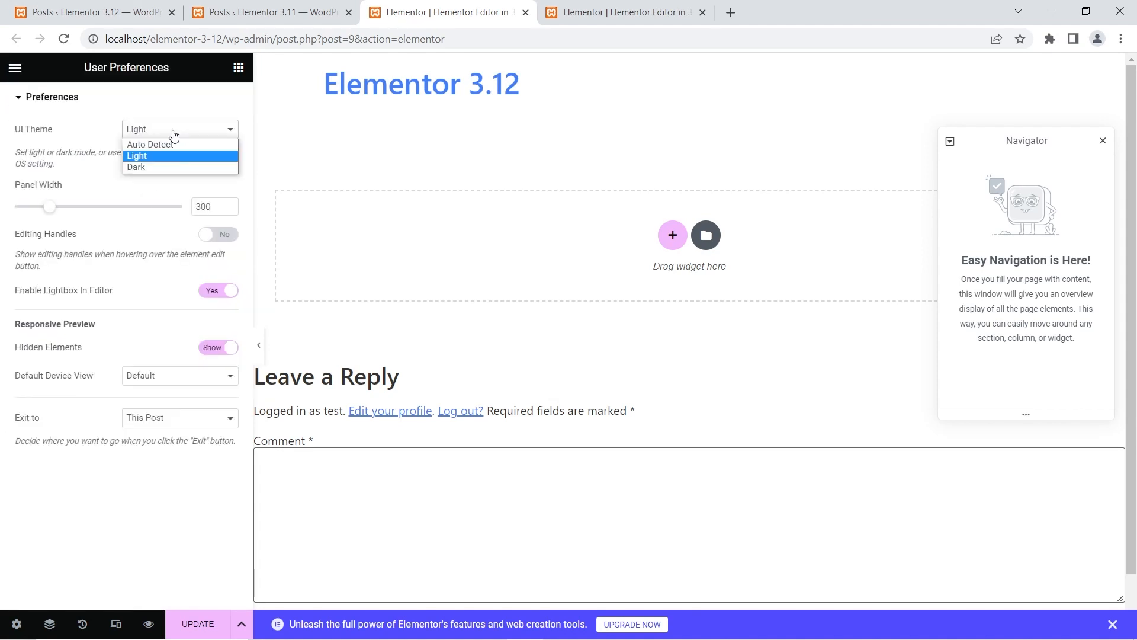
click(166, 169)
click(238, 67)
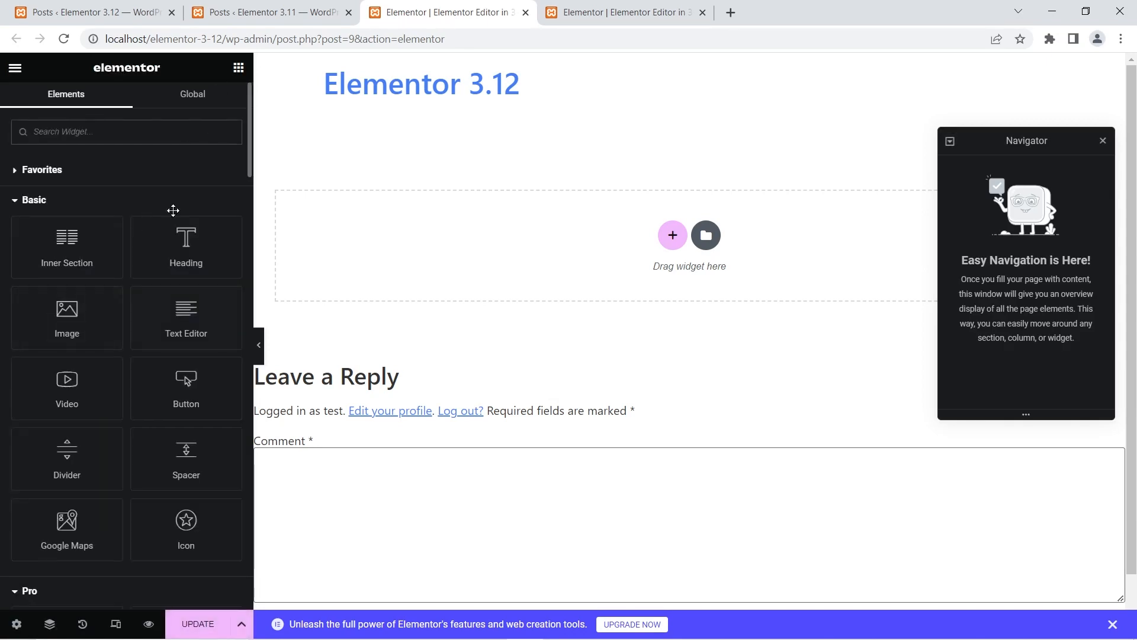
- Switch the Elementor 3.11 editor's UI theme back to Dark and return to the widget list
click(680, 6)
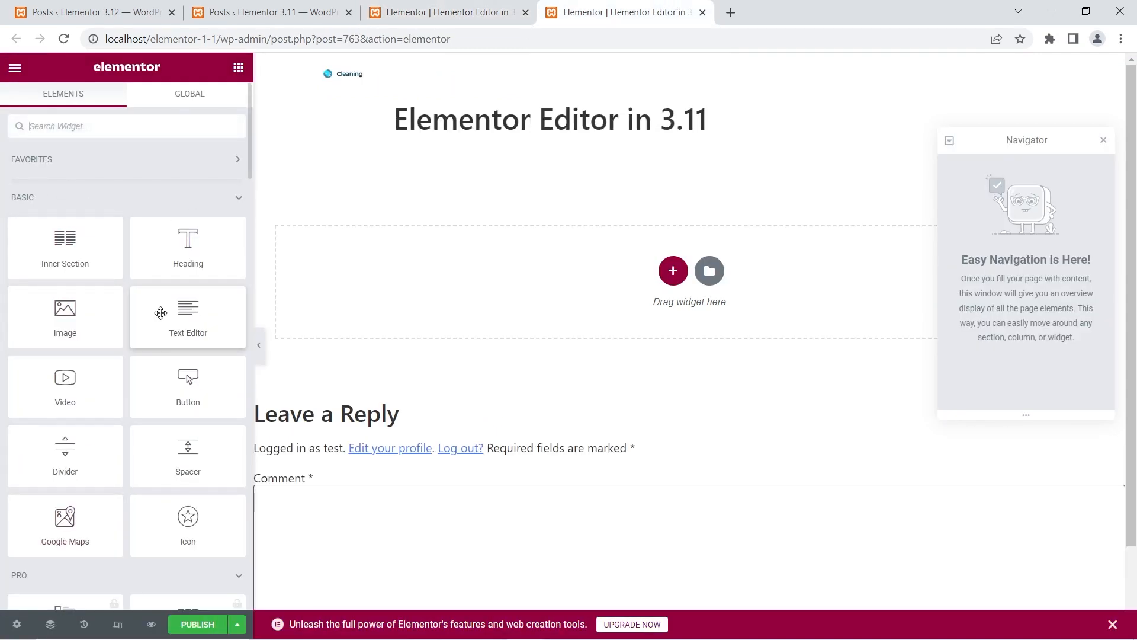
click(18, 74)
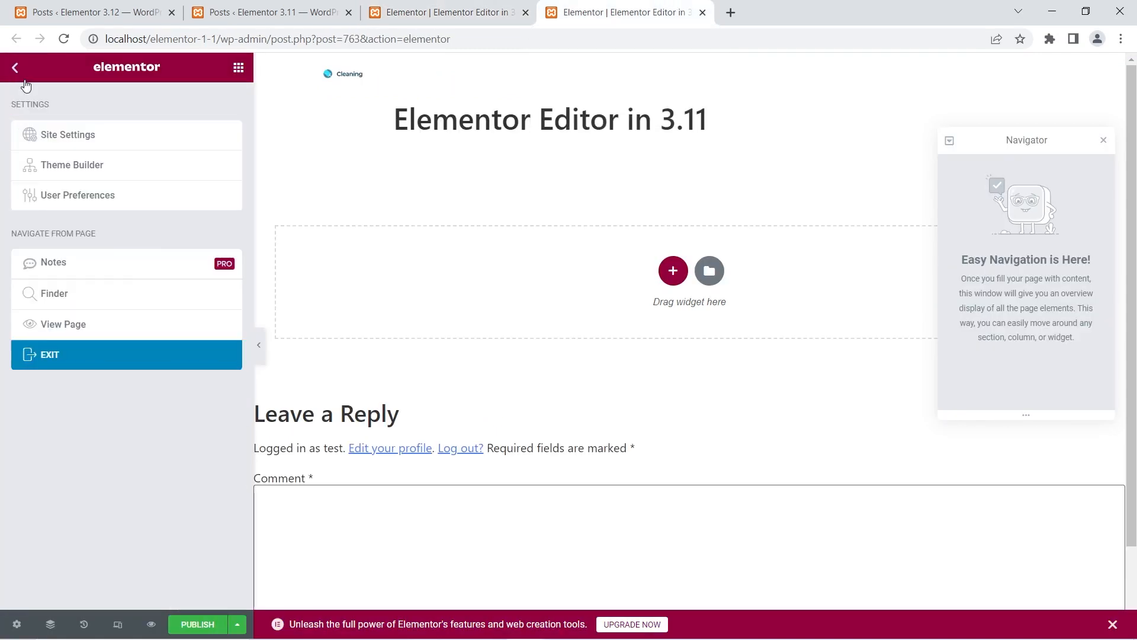
click(104, 194)
click(178, 140)
click(165, 178)
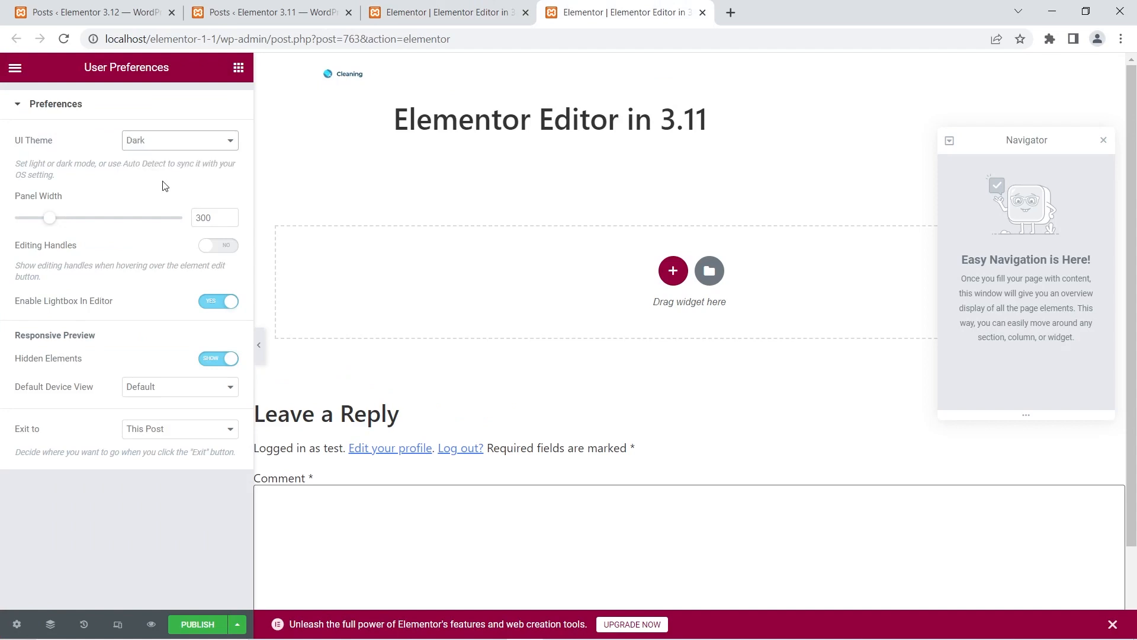
click(238, 67)
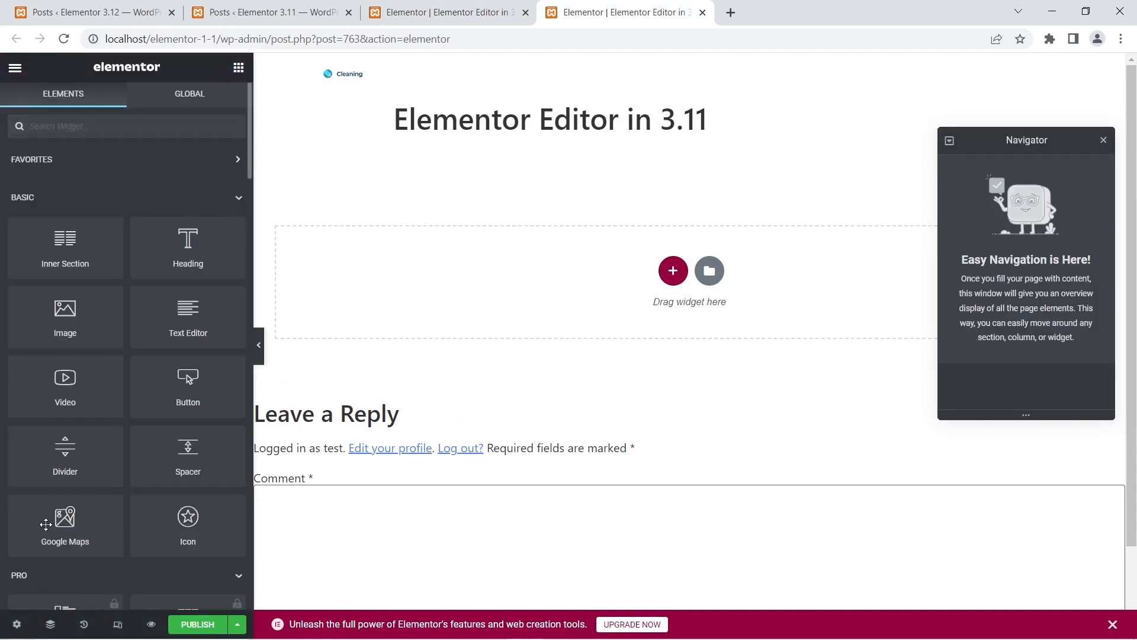
- Open the Features section of the Elementor settings in the 3.12 site's WordPress dashboard
click(494, 8)
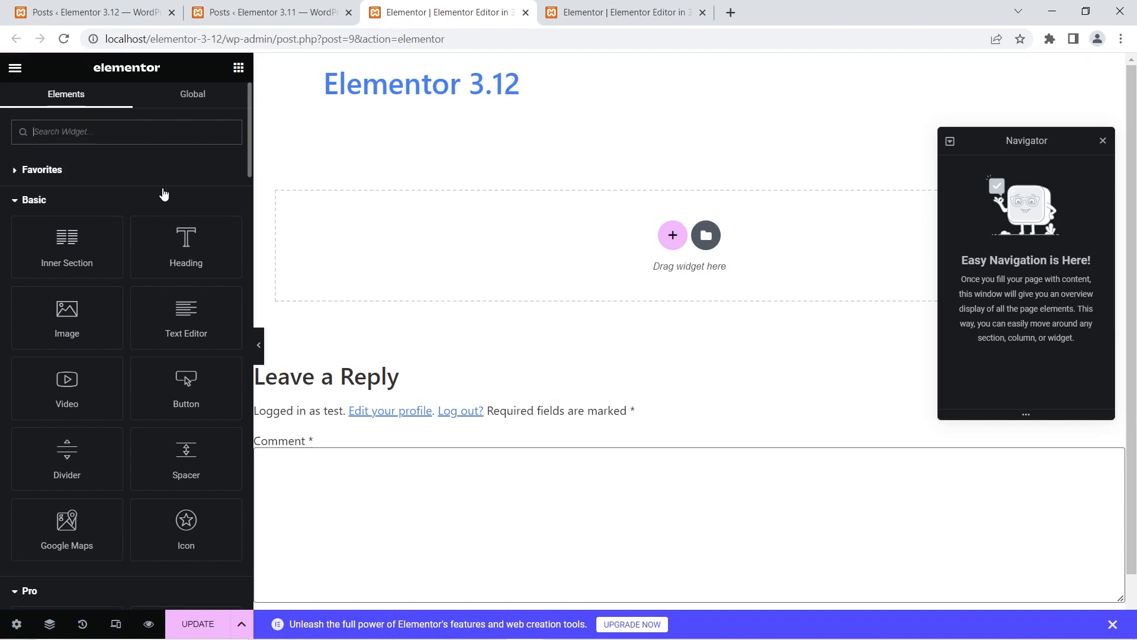
click(48, 12)
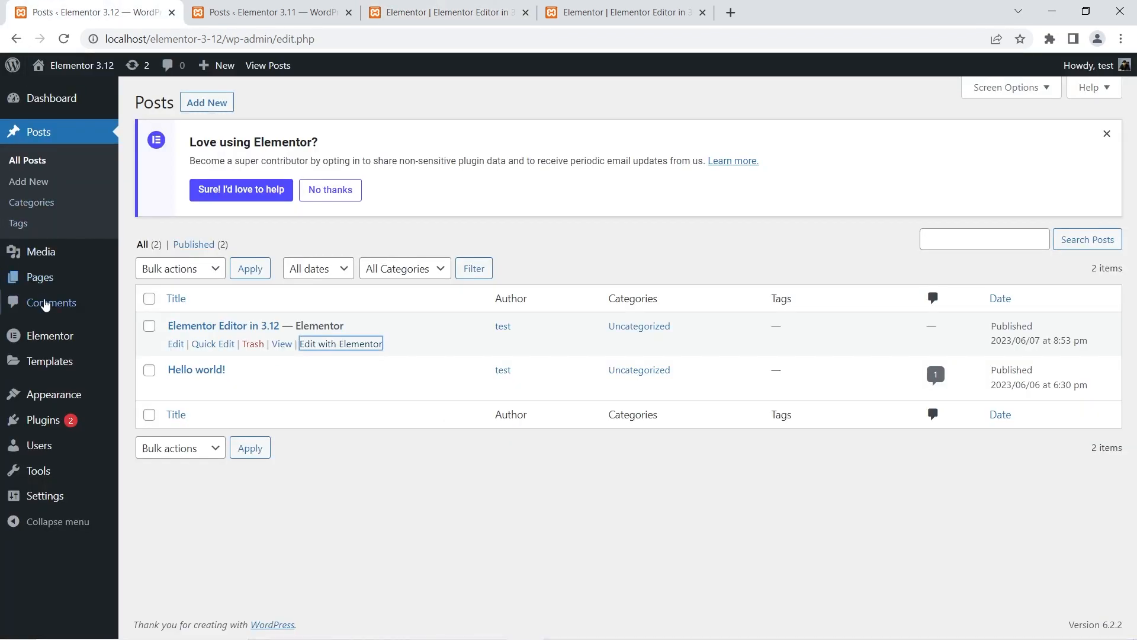
mouse_move(53, 343)
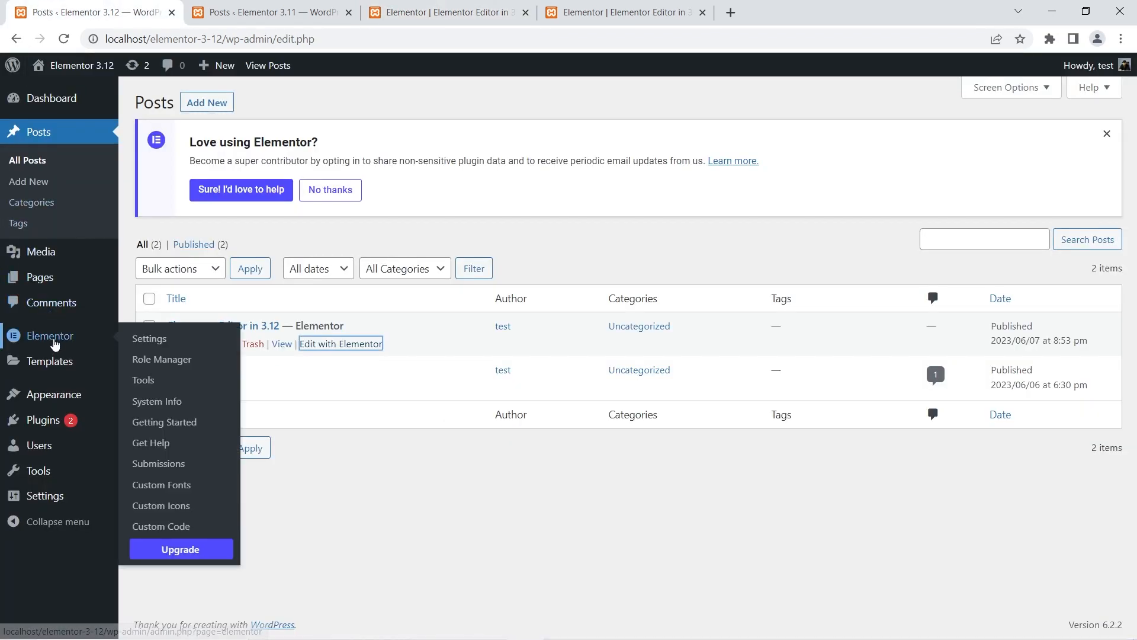
click(186, 338)
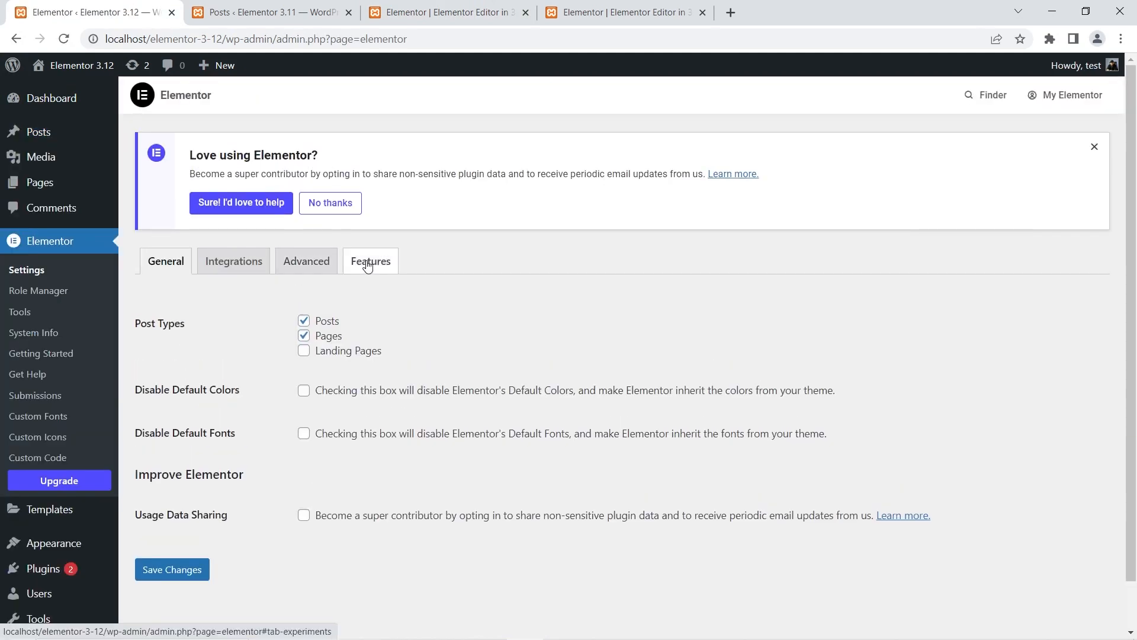
click(367, 263)
- Set the Editor Top Bar experiment to Active and save the changes
scroll(370, 267, down, 8)
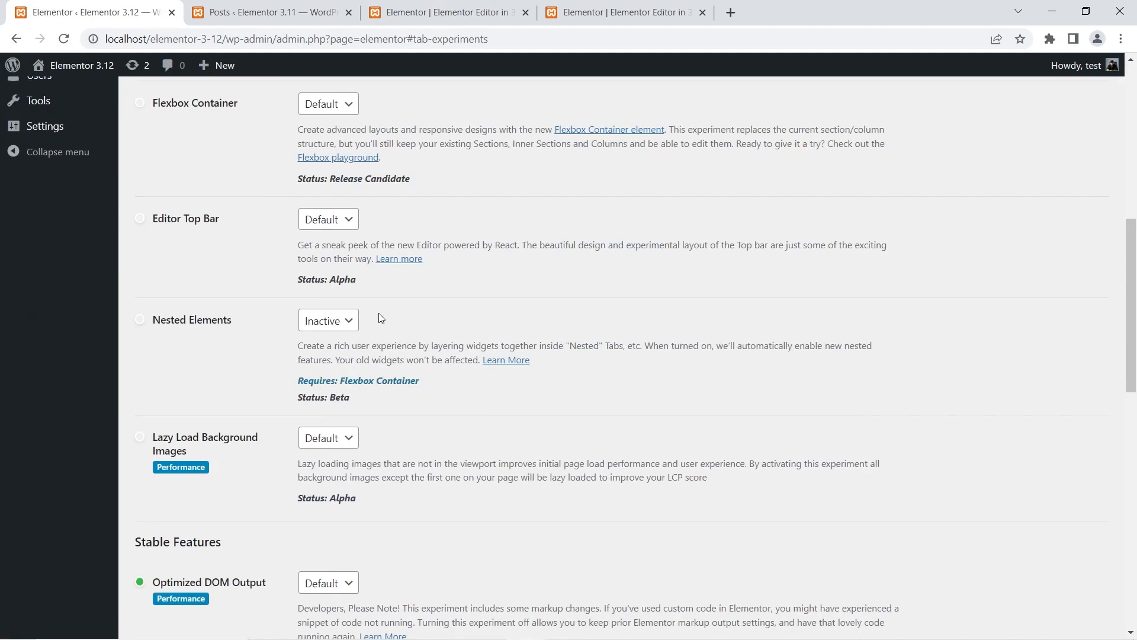
click(337, 223)
click(332, 253)
scroll(391, 328, down, 15)
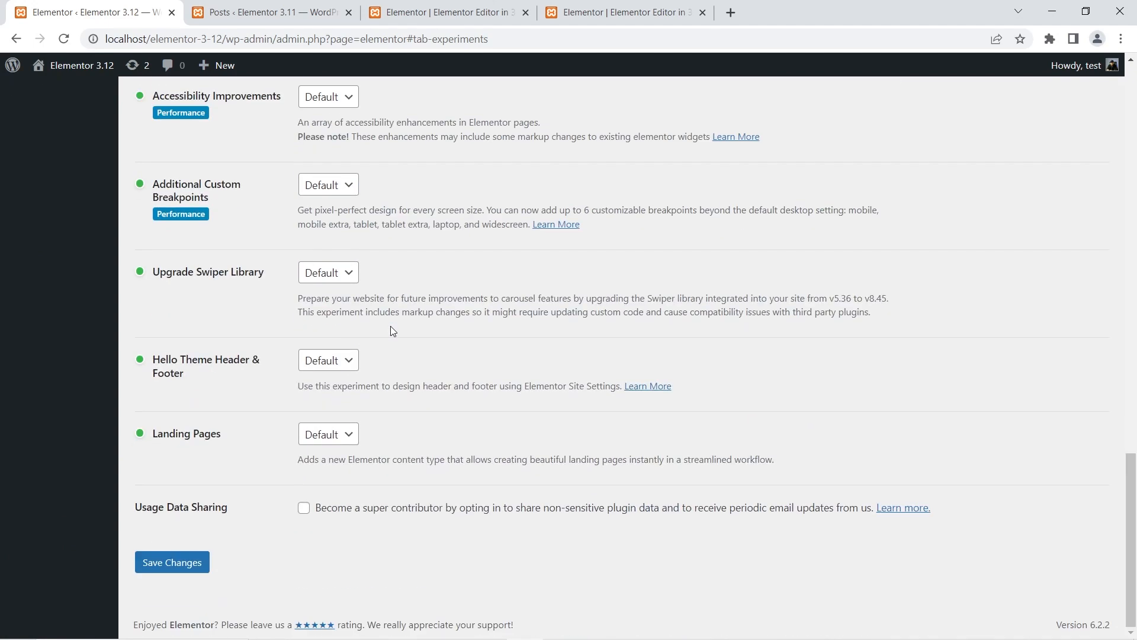
click(157, 565)
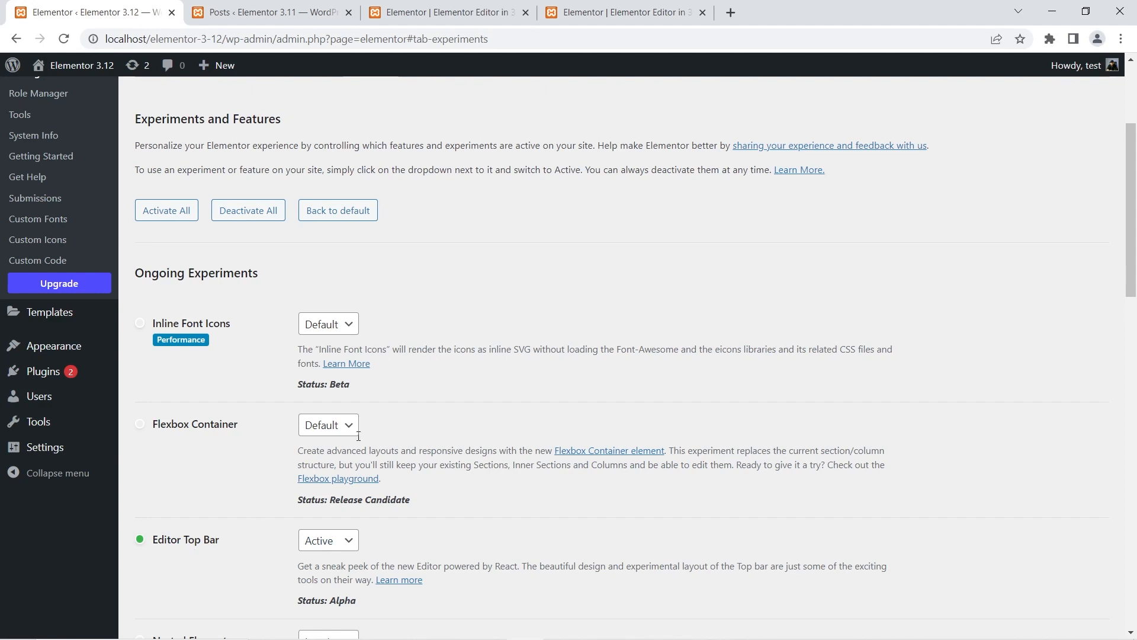
- Return to the Elementor 3.12 editor and reload the page despite unsaved changes
click(453, 12)
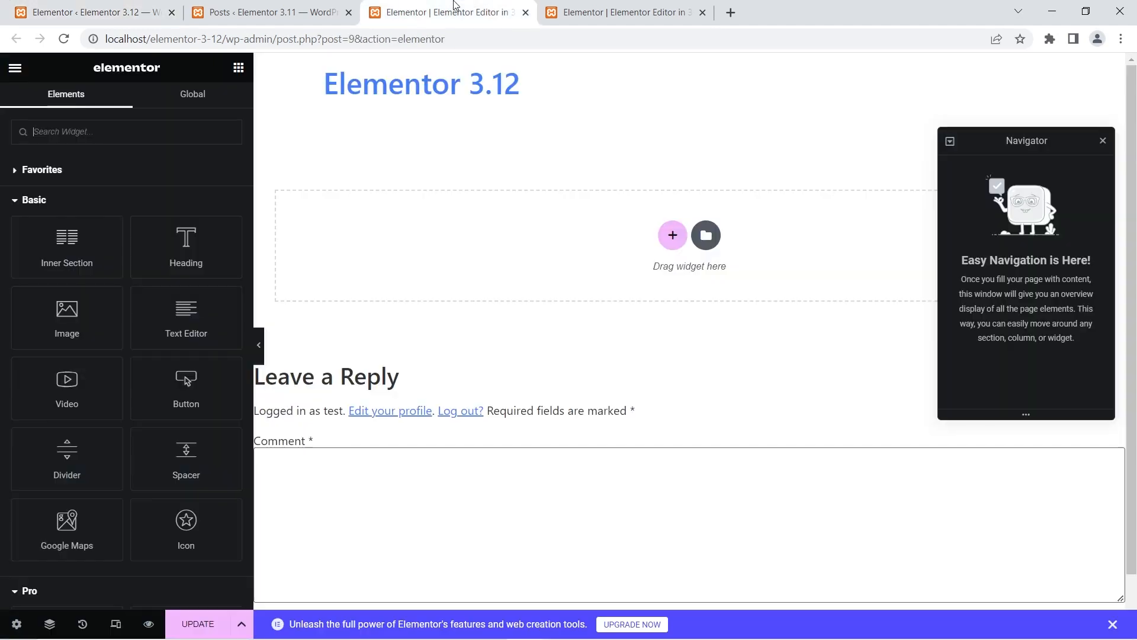
click(64, 40)
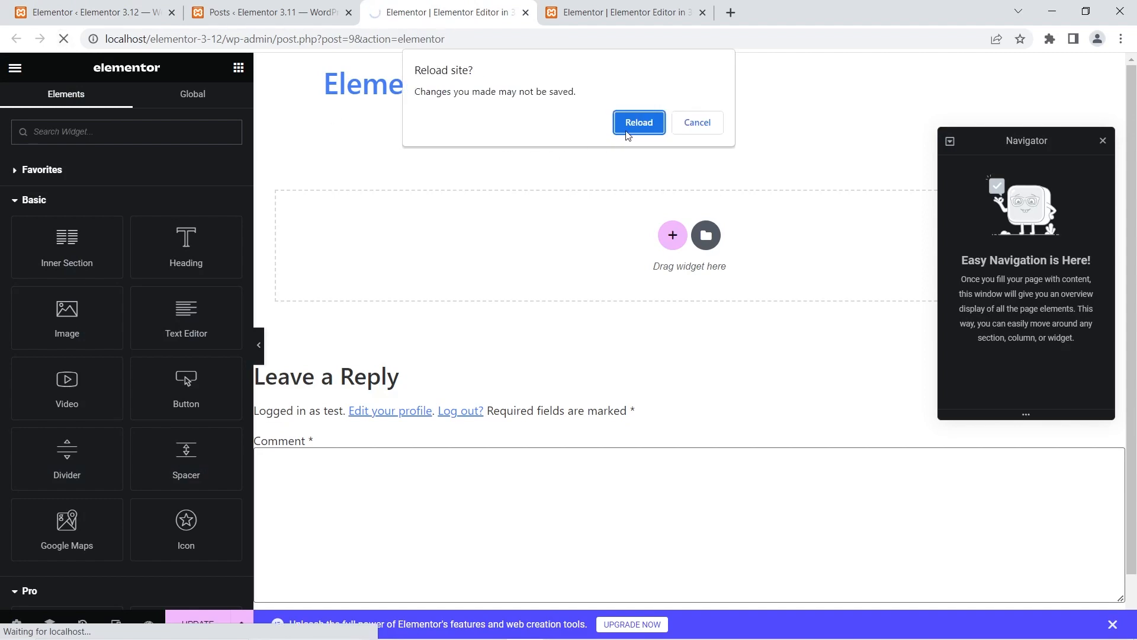
click(638, 122)
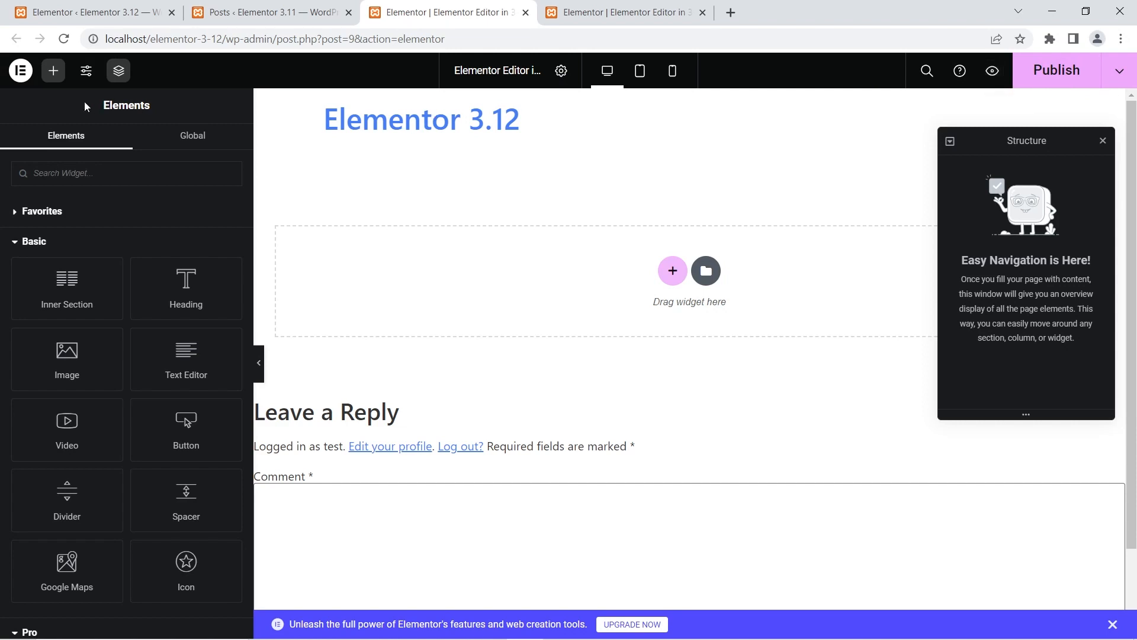
- Look over the main Elementor menu, add a Heading widget to the empty drop area and return to the widget list
click(21, 70)
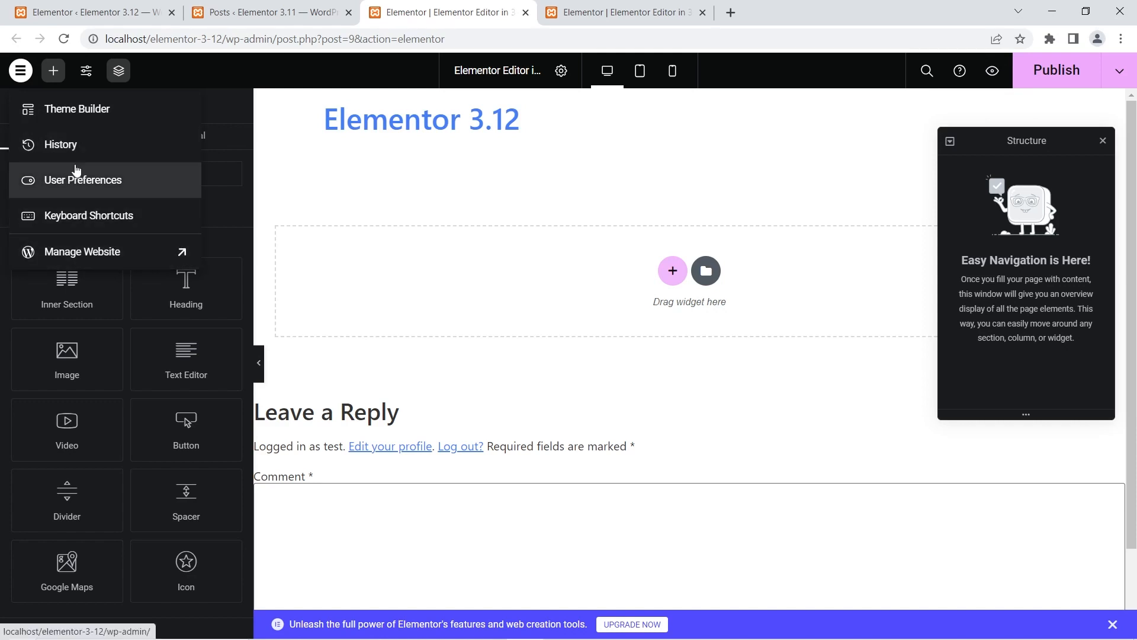
click(54, 72)
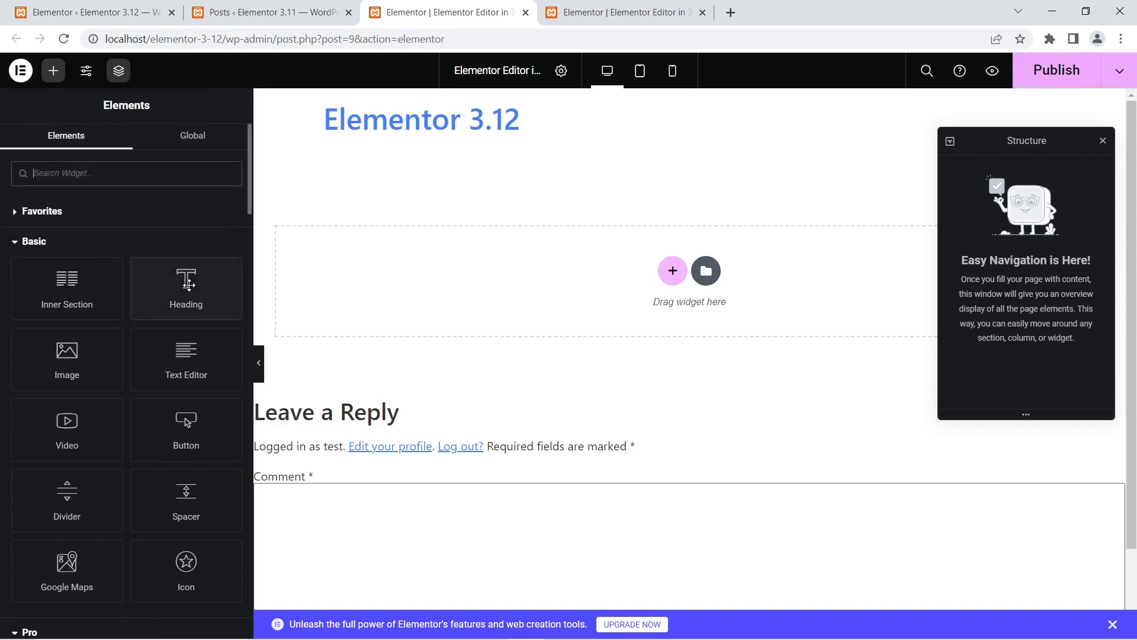
drag(185, 293, 449, 264)
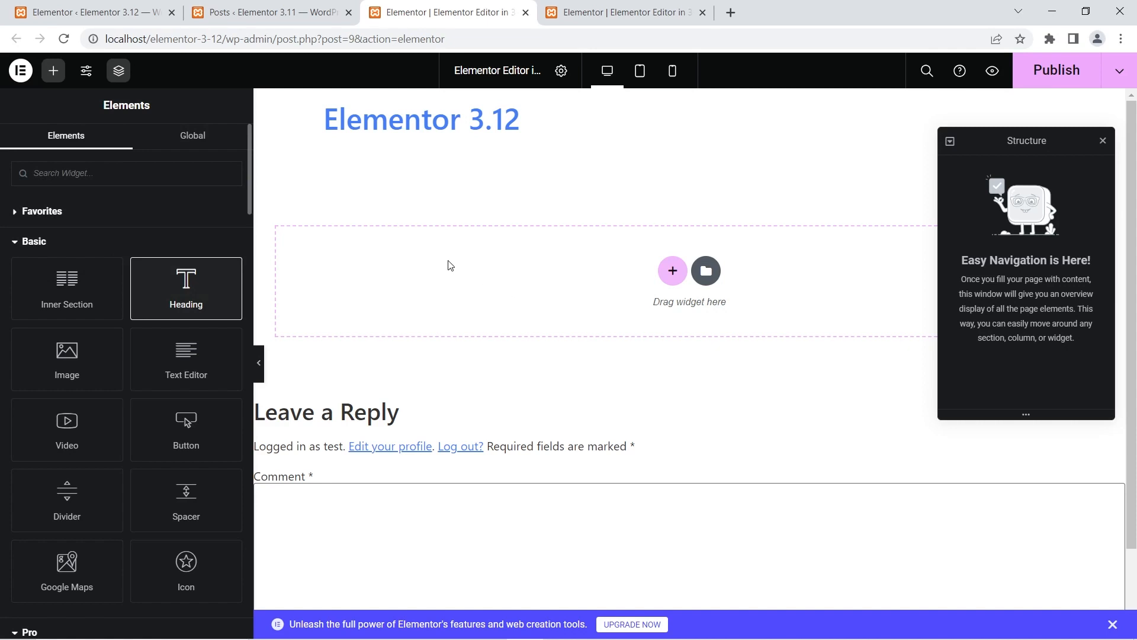
click(50, 67)
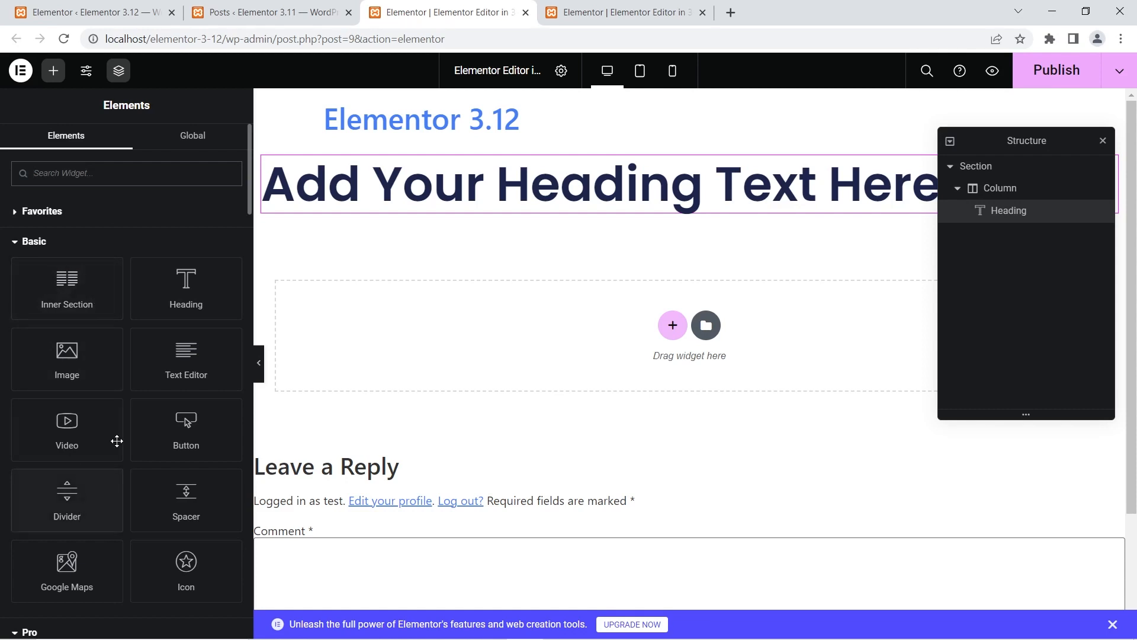
- View and close the Site Settings, and toggle the Structure panel off and back on
click(87, 72)
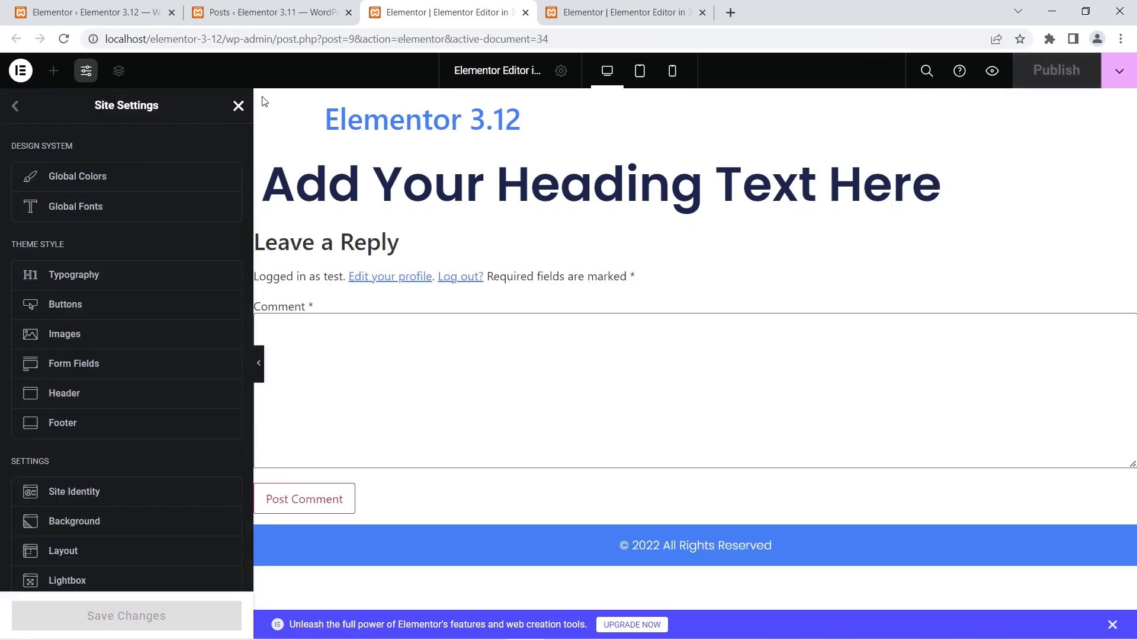
click(238, 105)
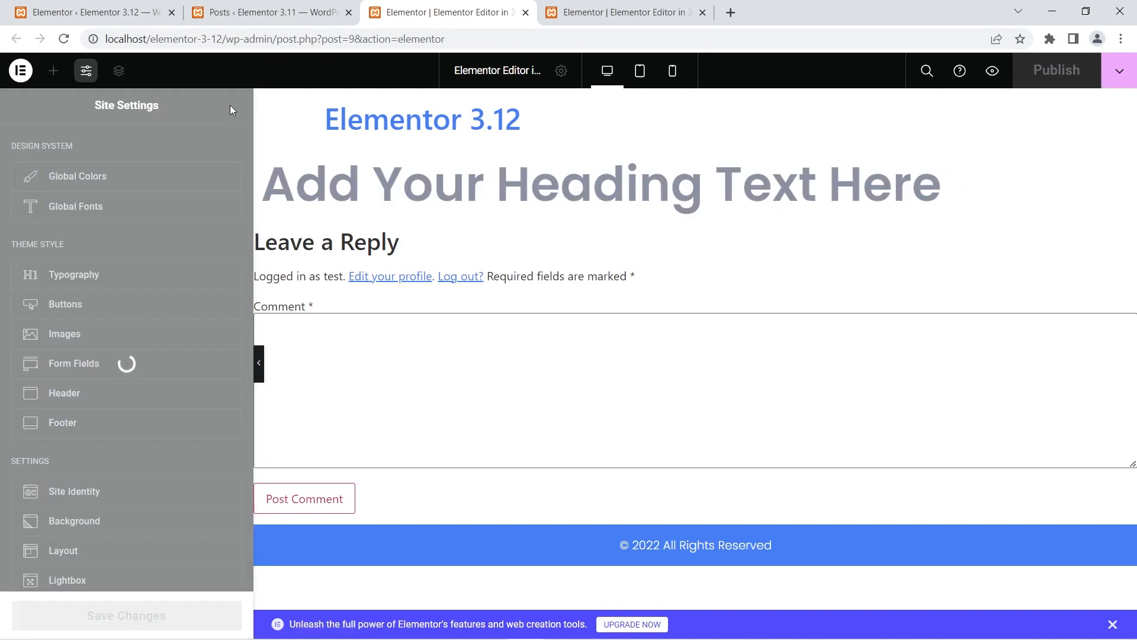
click(121, 71)
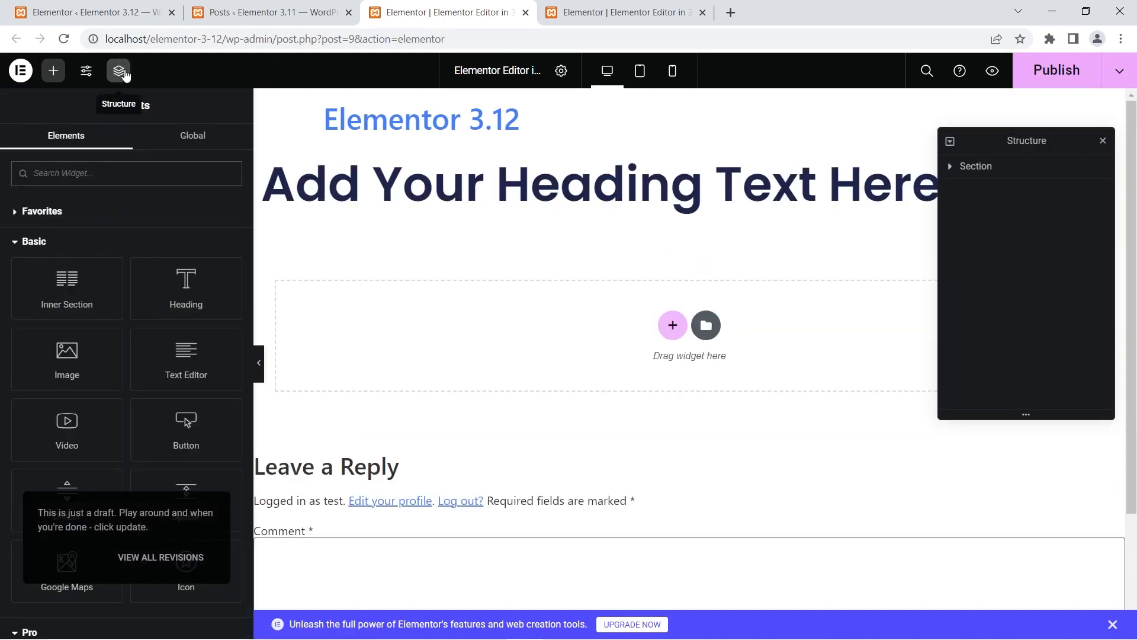
click(125, 73)
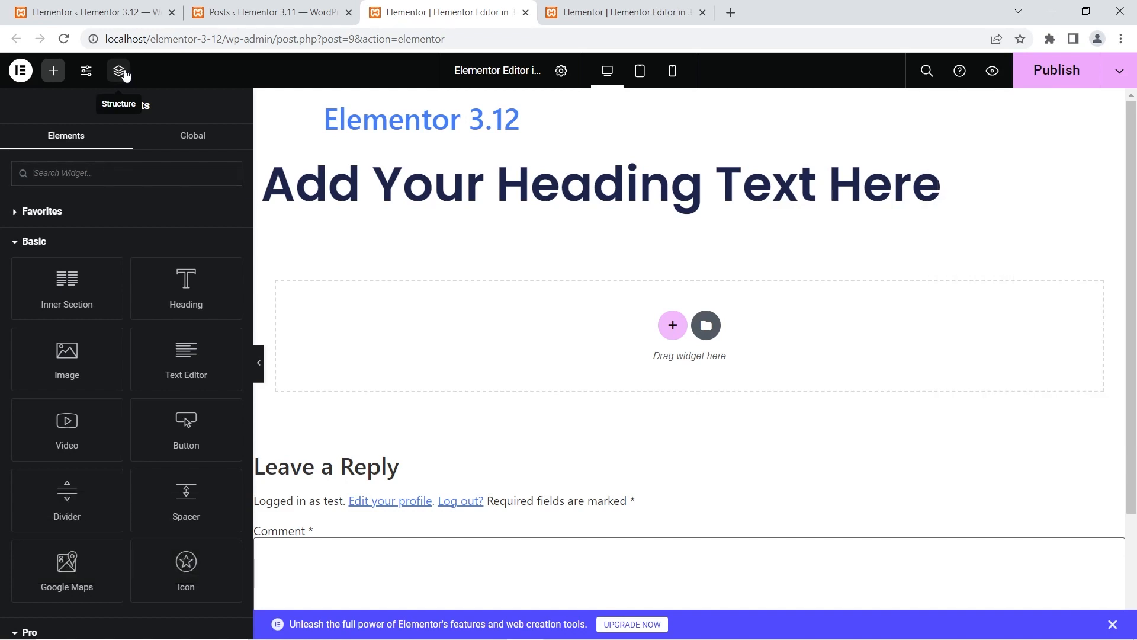
click(125, 73)
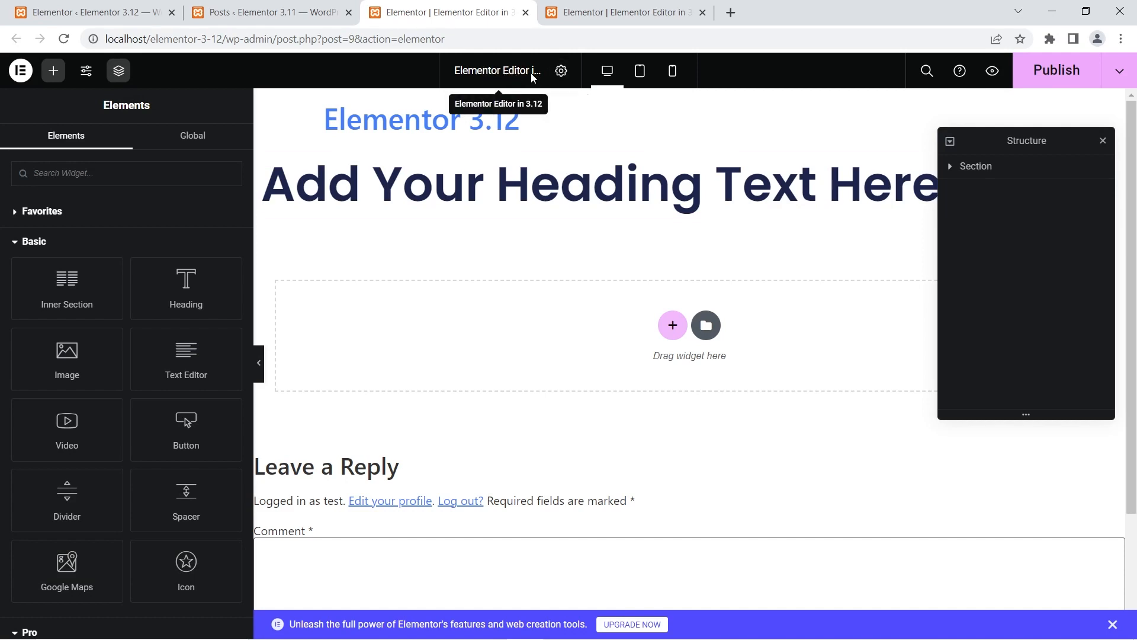
- Open the page settings of the post from the editor's top bar
click(561, 72)
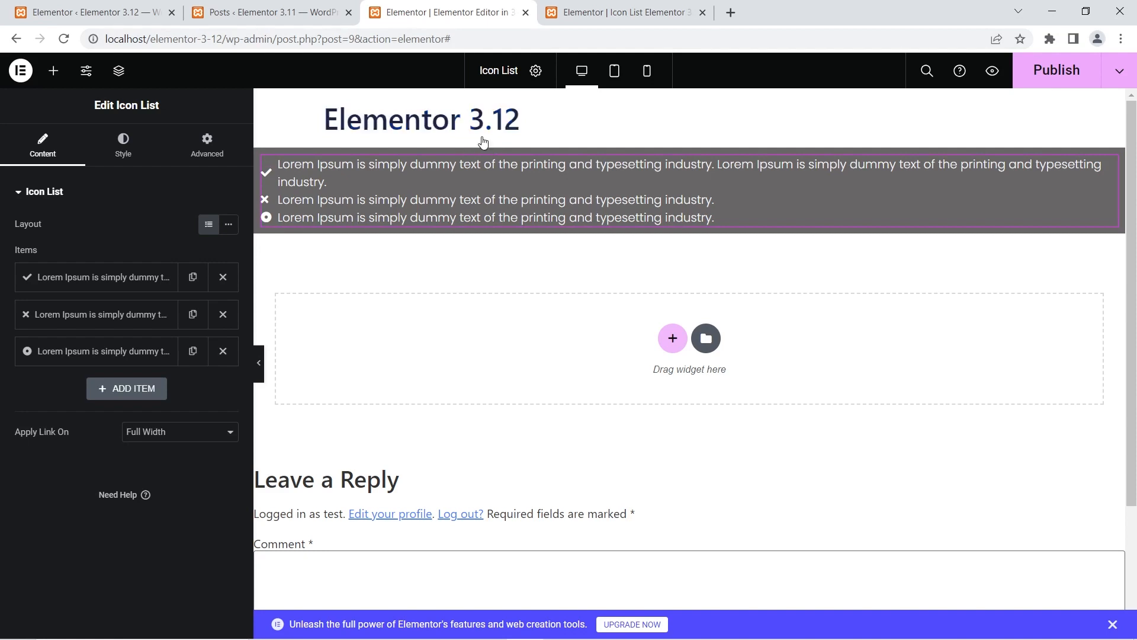
- View the Icon style settings of the Icon List widget in the Elementor 3.11 editor and compare the list with the 3.12 page
click(600, 7)
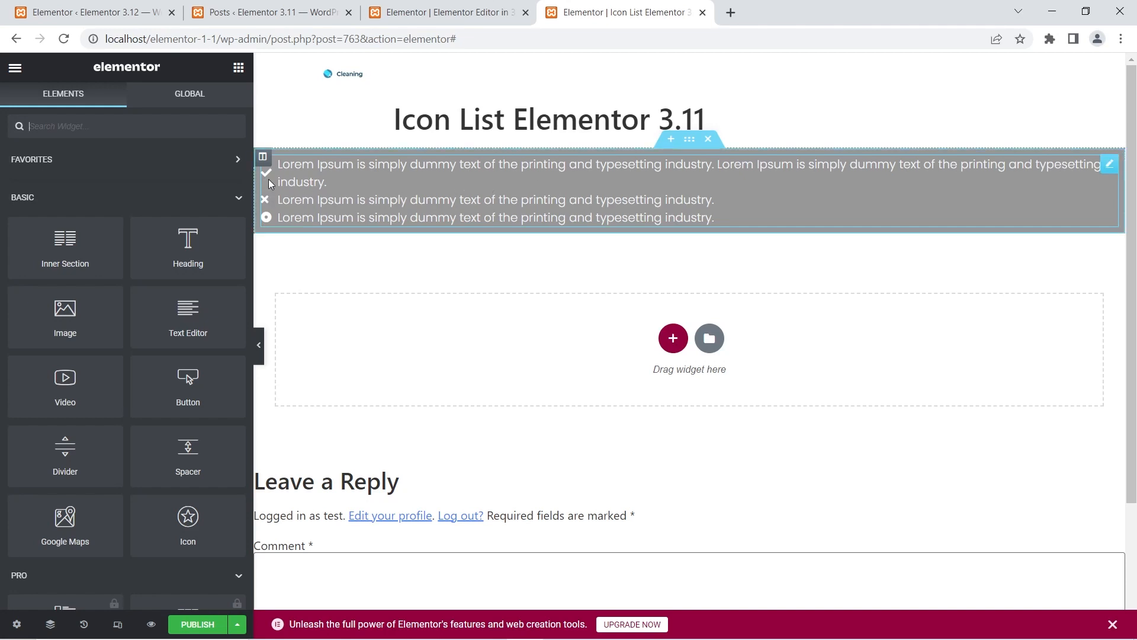
click(331, 177)
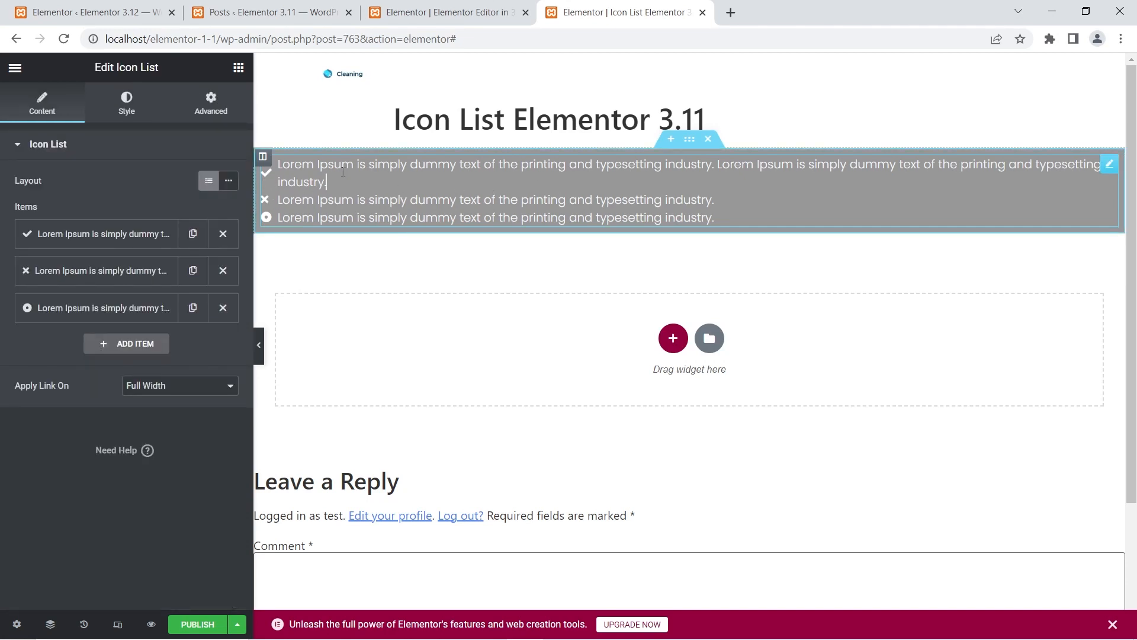
click(140, 105)
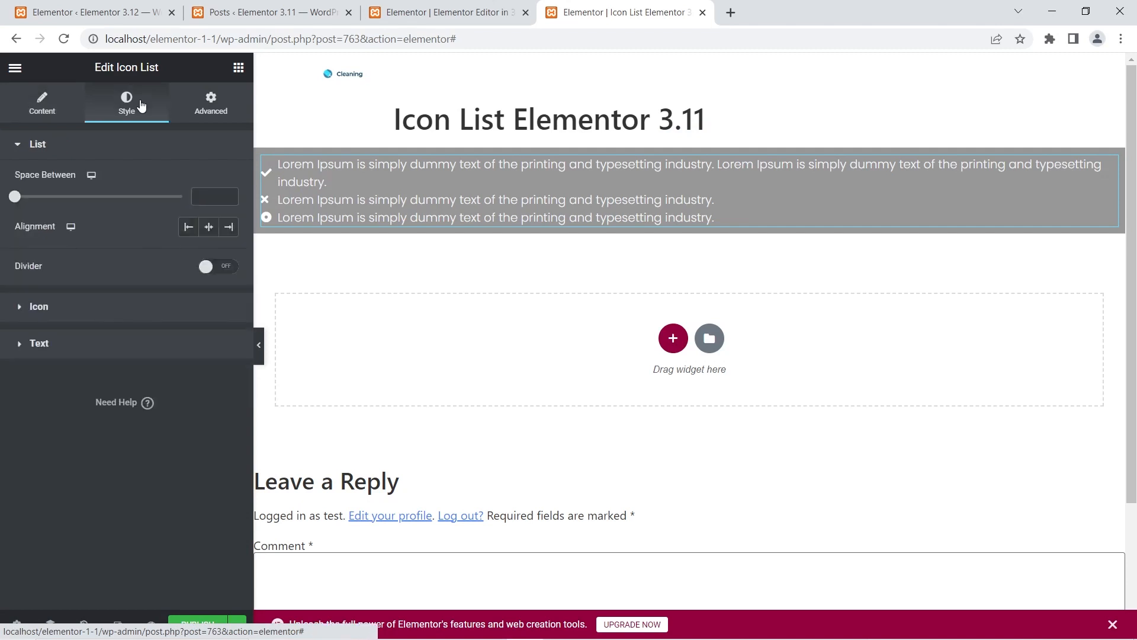
click(64, 310)
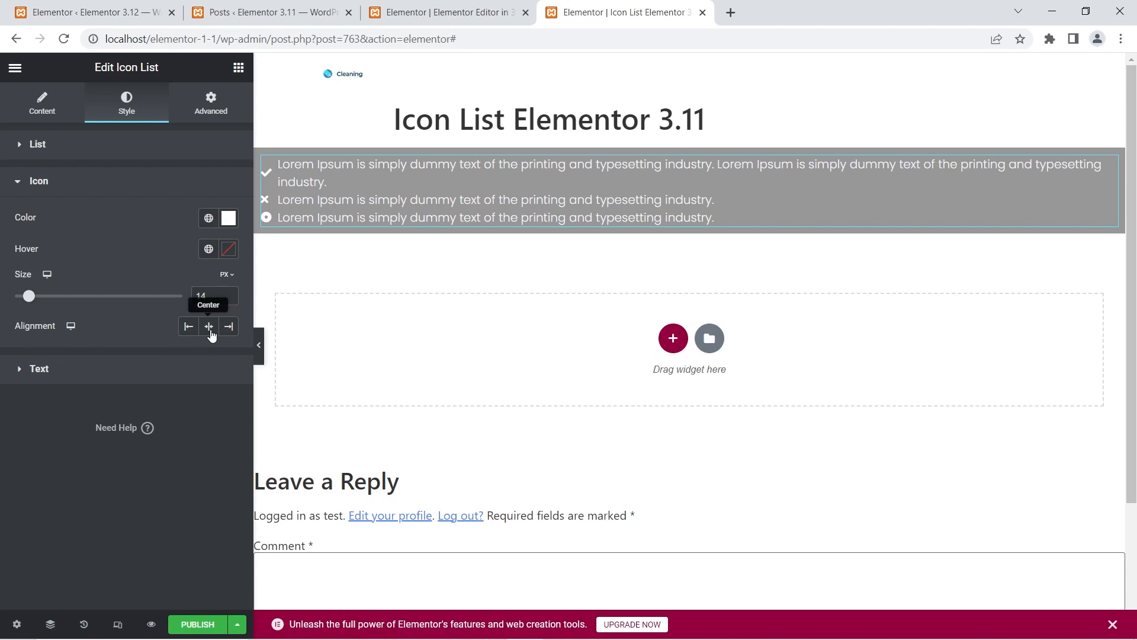
click(404, 16)
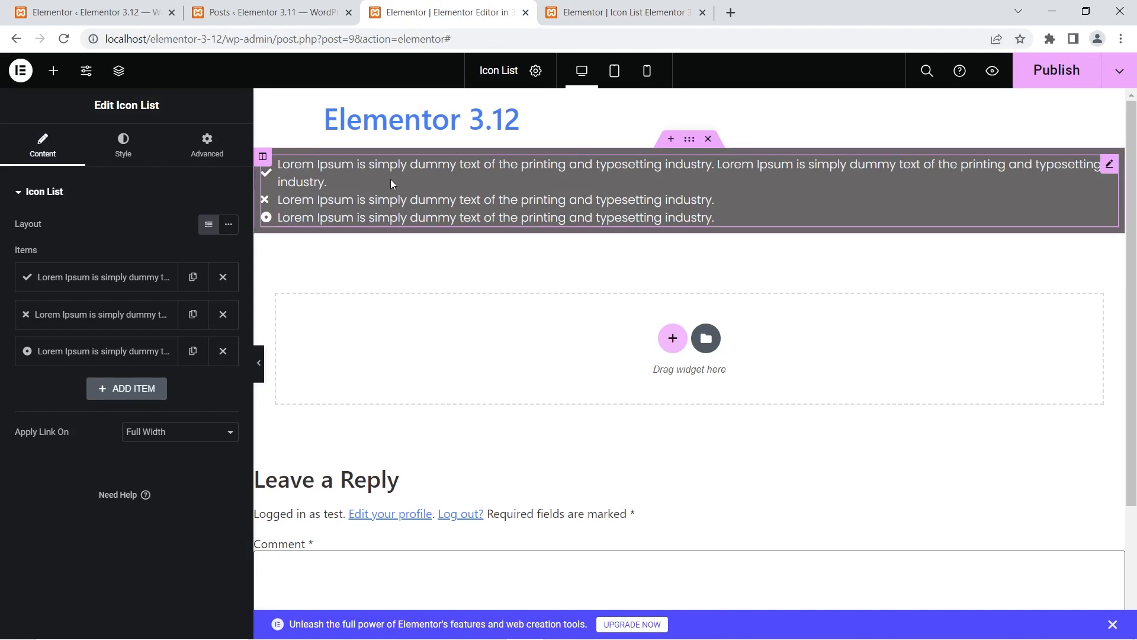
click(622, 12)
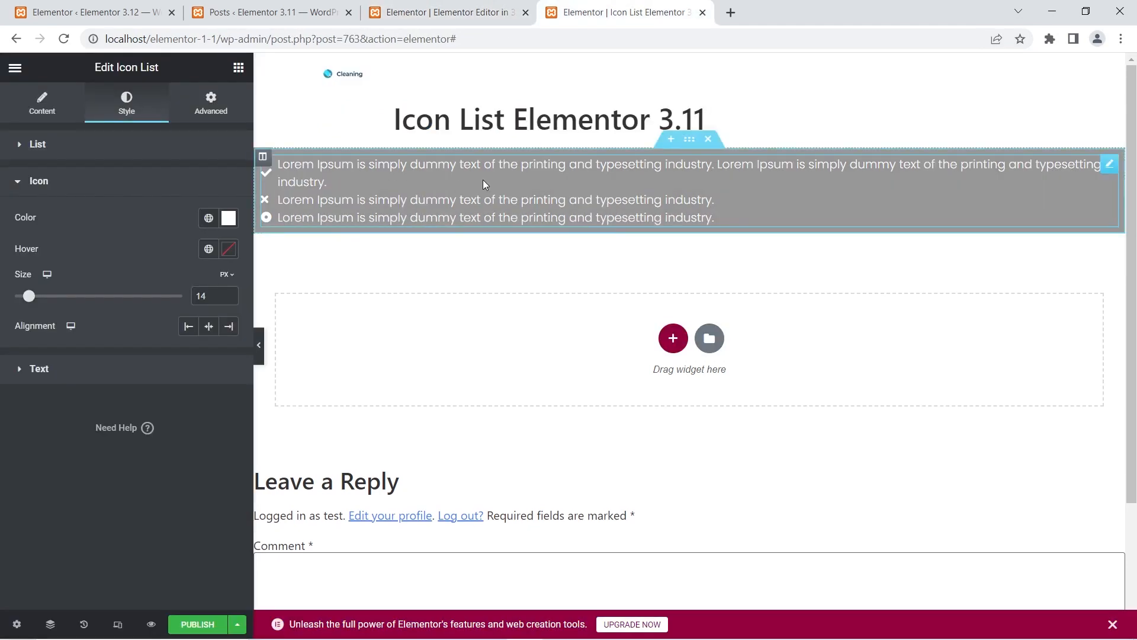
- In the Elementor 3.12 editor, set the Icon List's icon vertical alignment to Start and its vertical position adjustment to 6 px
click(484, 7)
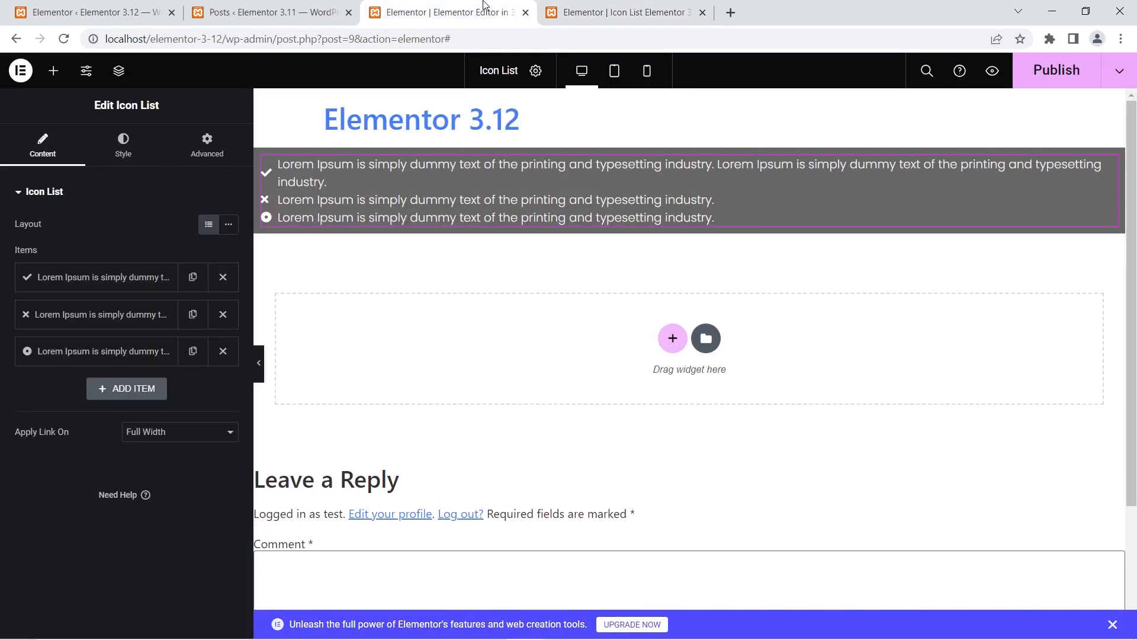
click(119, 152)
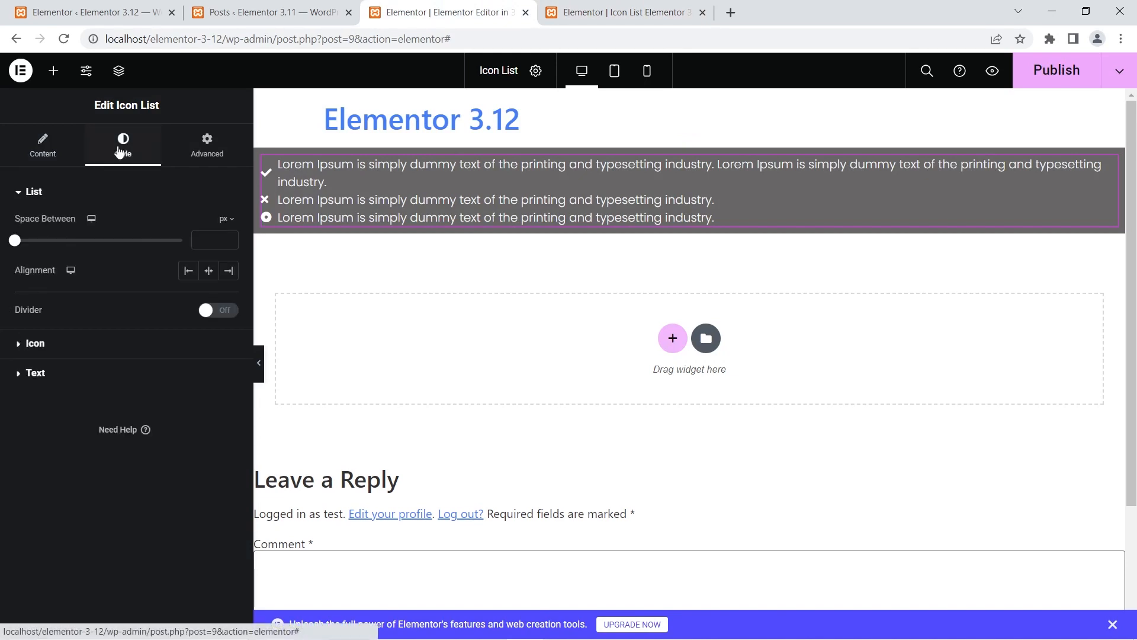
click(57, 345)
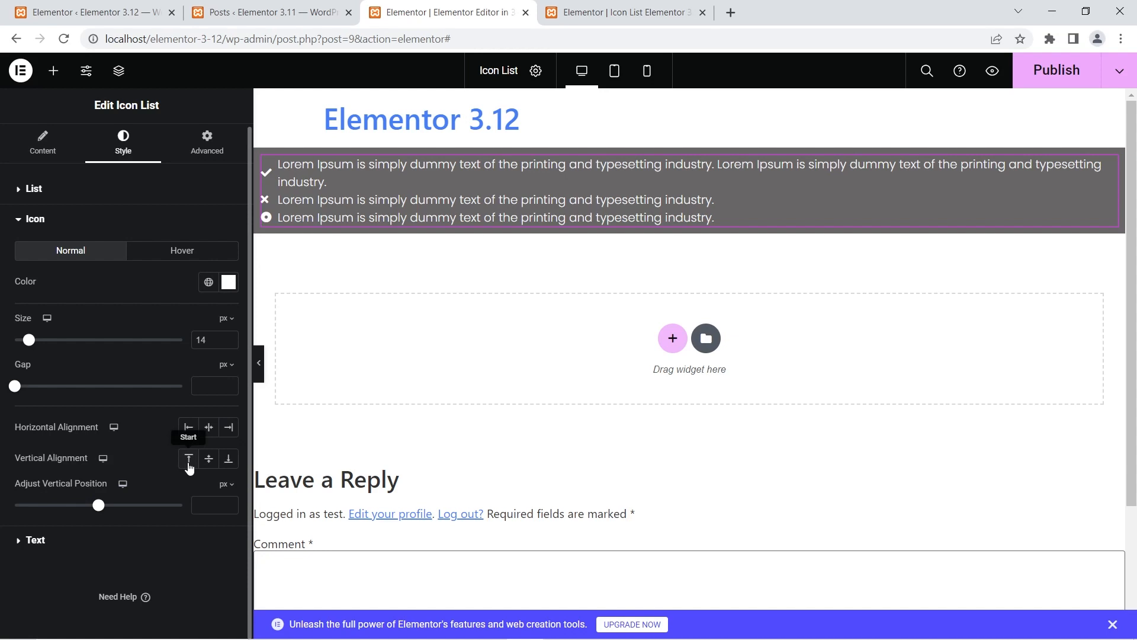
click(189, 466)
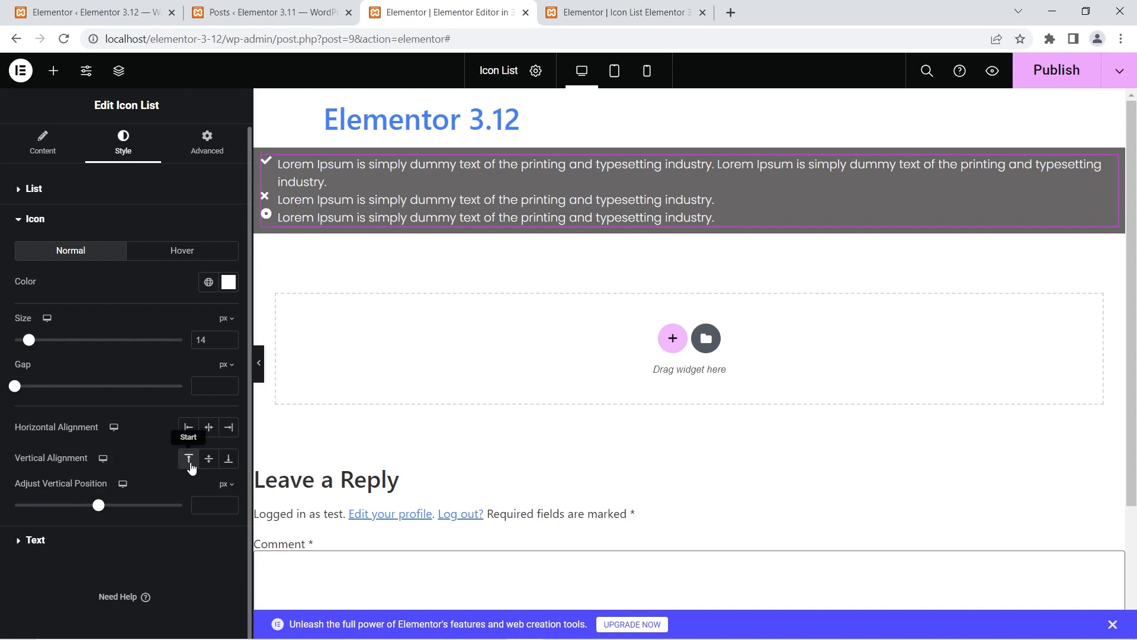
drag(99, 510, 135, 517)
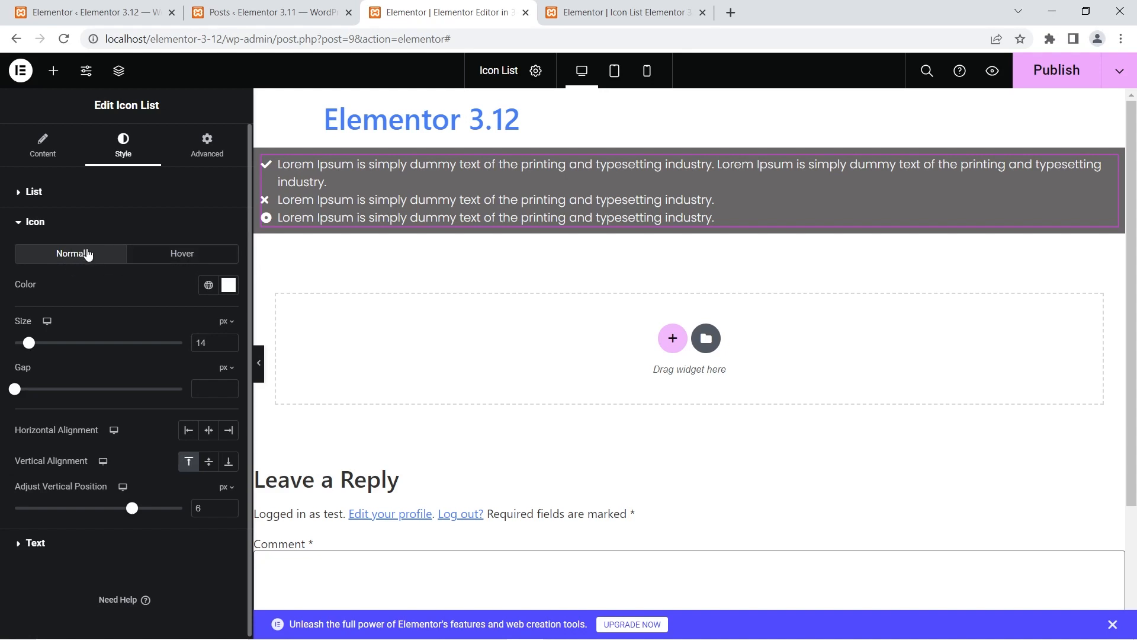
- Compare the Icon List's icon color options in both editors, showing the Hover state settings in Elementor 3.12
click(598, 12)
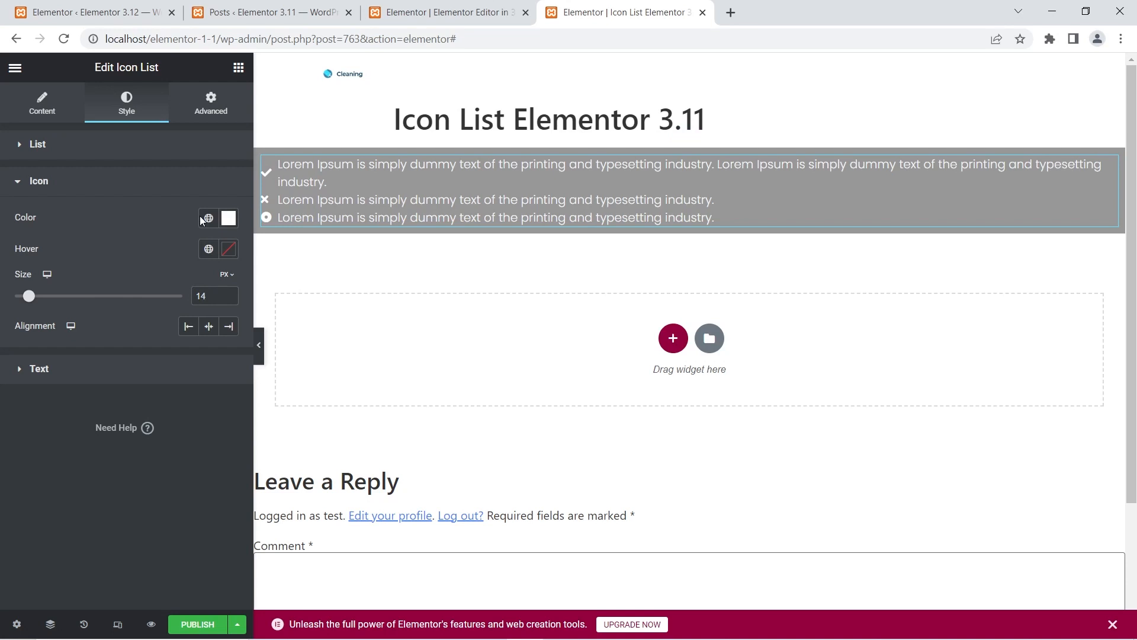
click(501, 10)
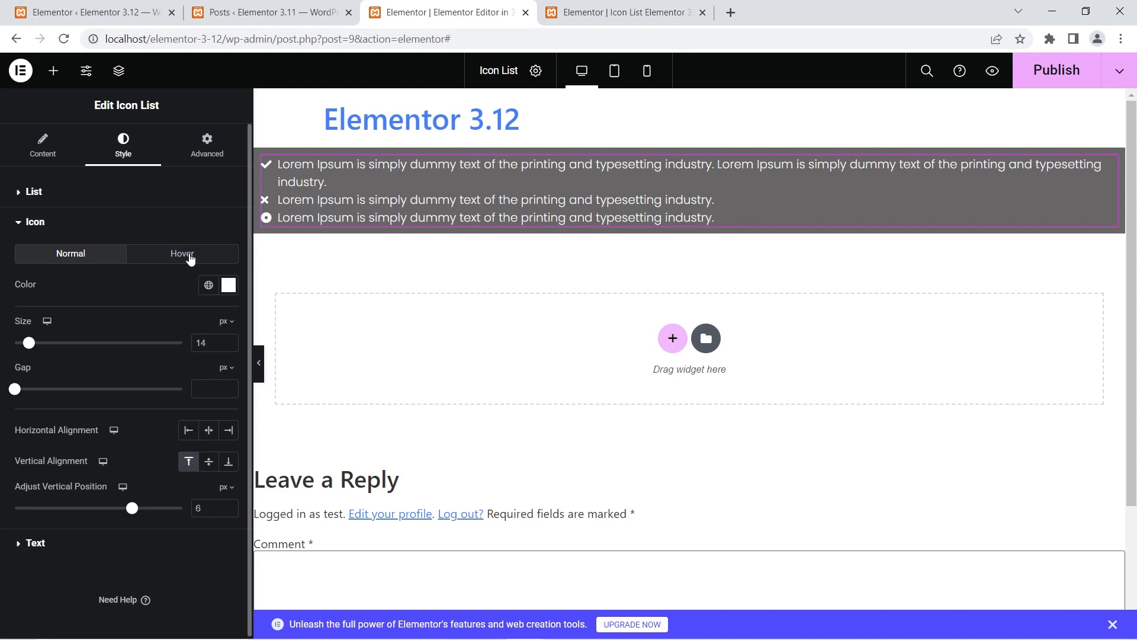
click(188, 256)
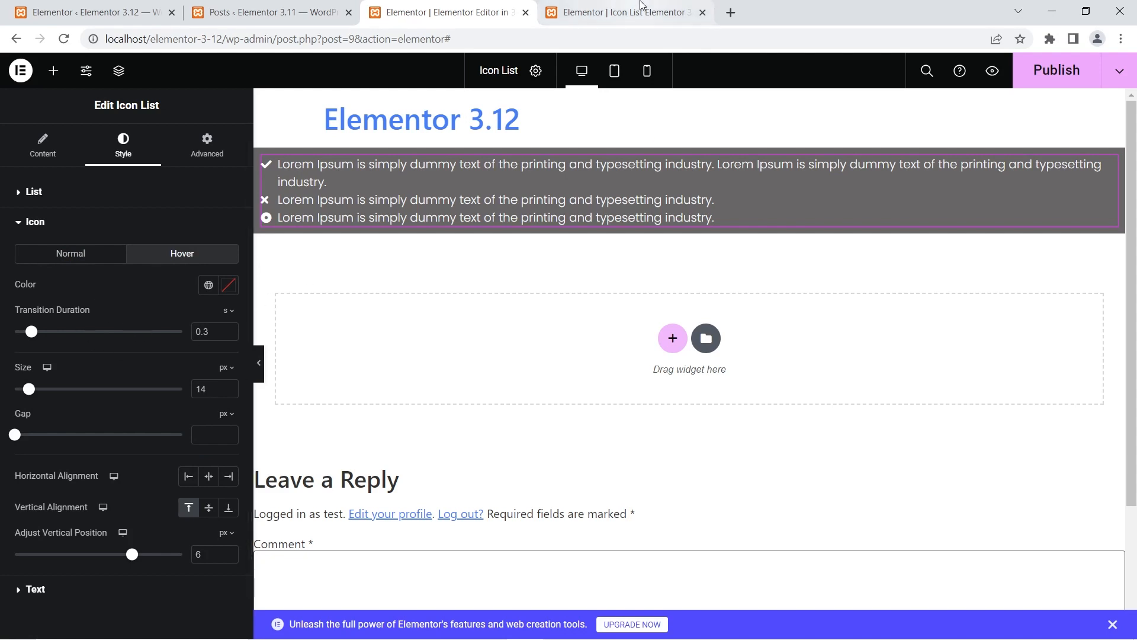
- Pick a hover color for the Icon List's icons in the Elementor 3.11 editor
click(629, 12)
click(229, 249)
drag(215, 309, 216, 304)
click(163, 236)
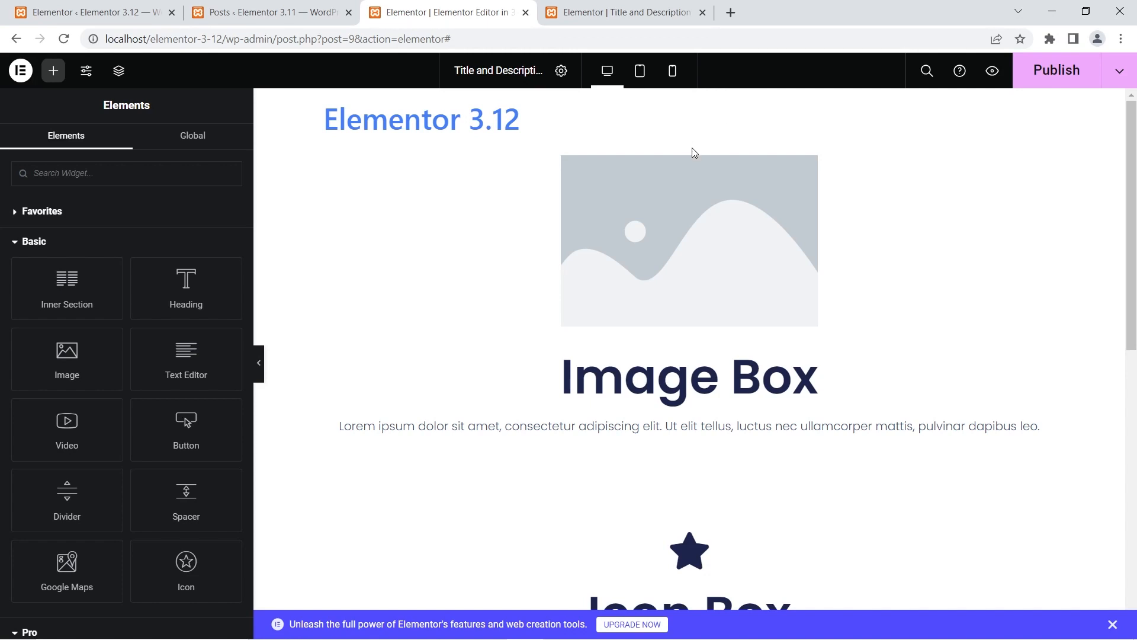
- Look over the Image Box and Icon Box widgets on the page in both the Elementor 3.12 and 3.11 editors
scroll(732, 273, down, 2)
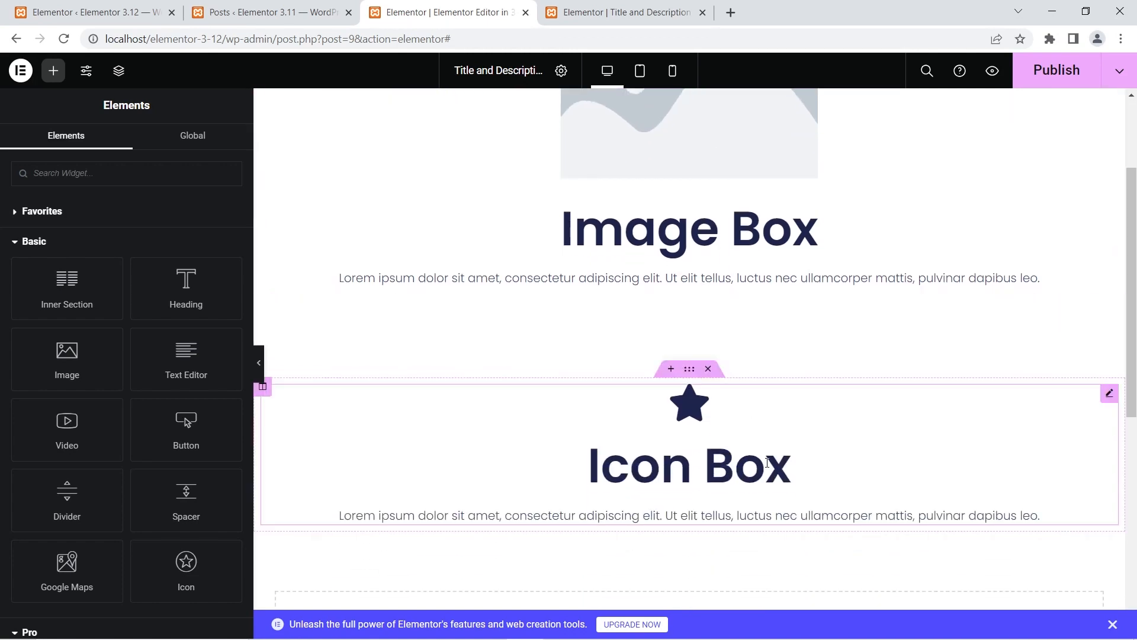
scroll(732, 360, up, 2)
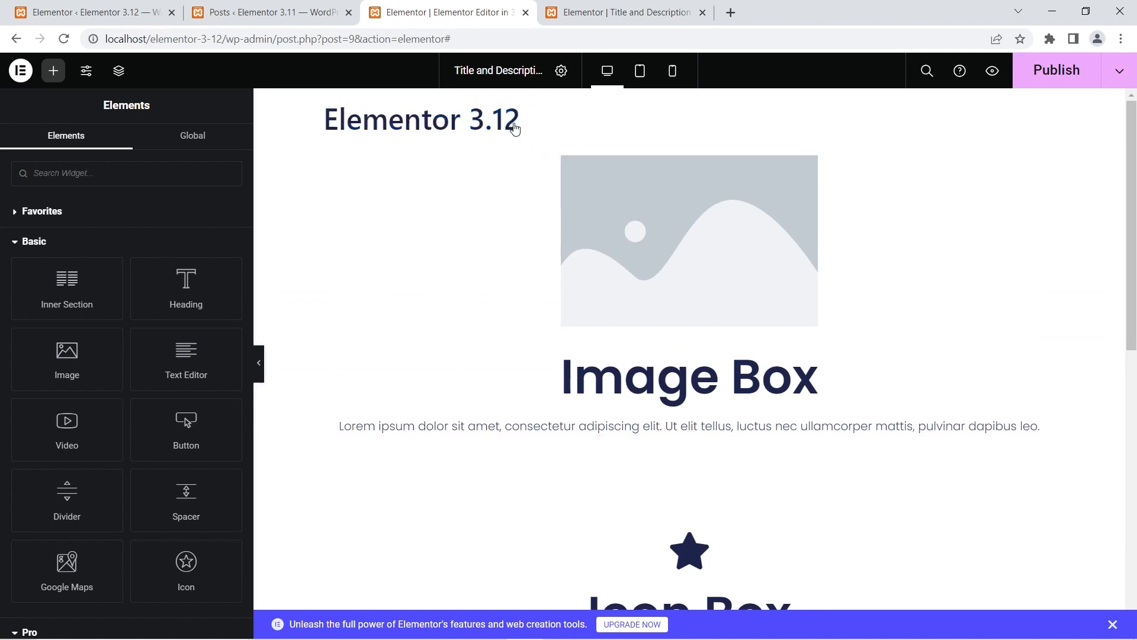
click(612, 5)
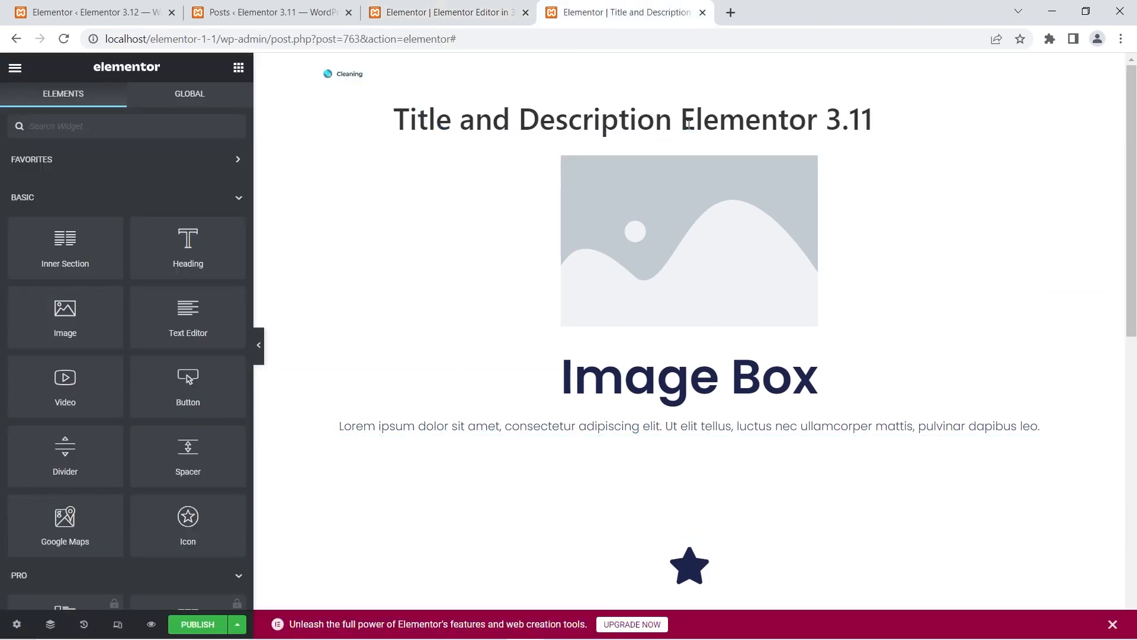
scroll(688, 267, down, 4)
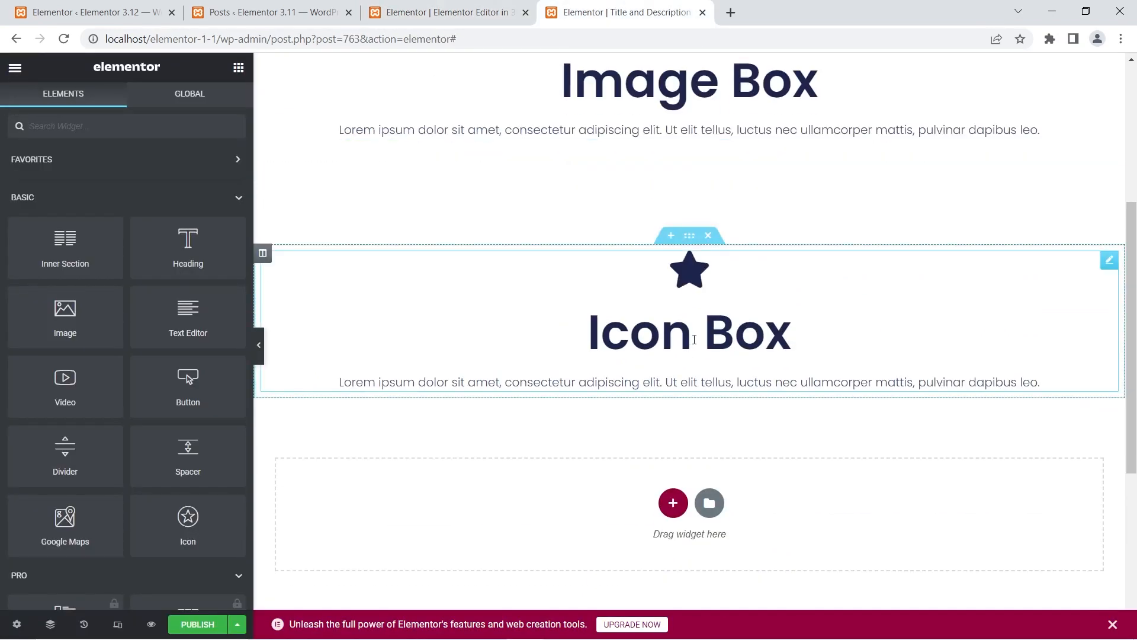
scroll(681, 328, up, 4)
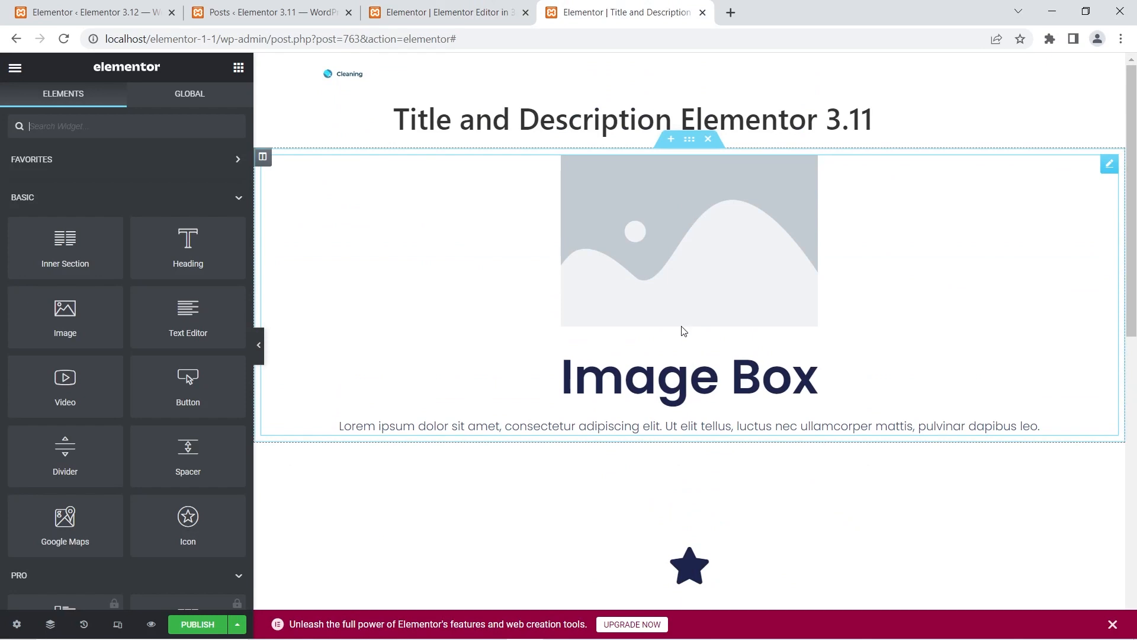
- View the title and description settings of the Image Box and the Icon Box in the Elementor 3.11 editor
click(654, 249)
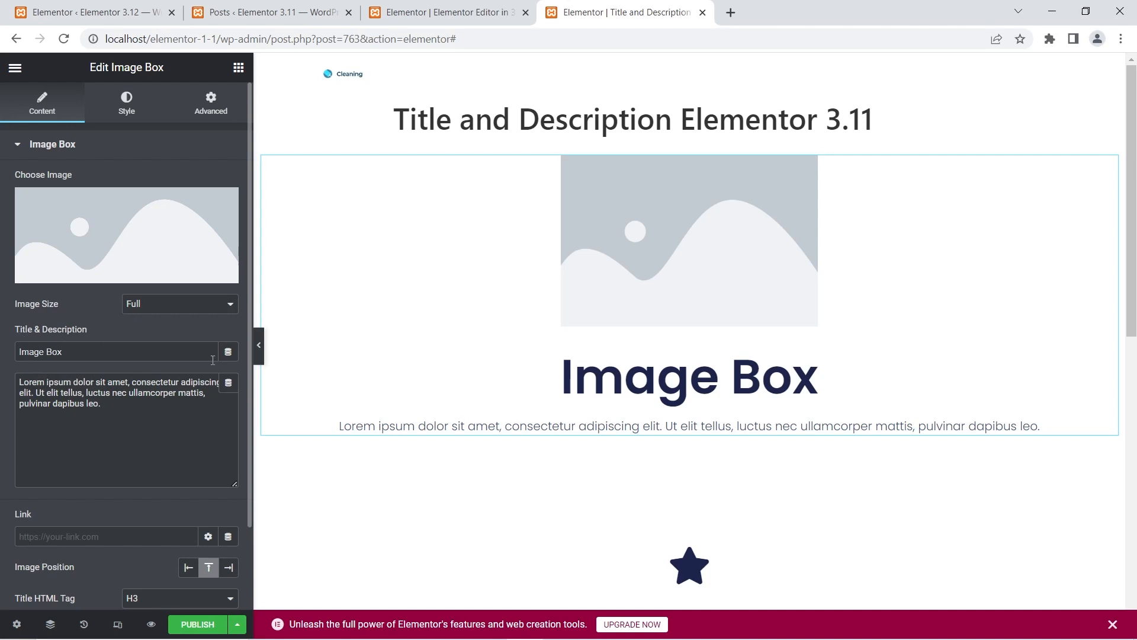
scroll(523, 328, down, 4)
click(550, 402)
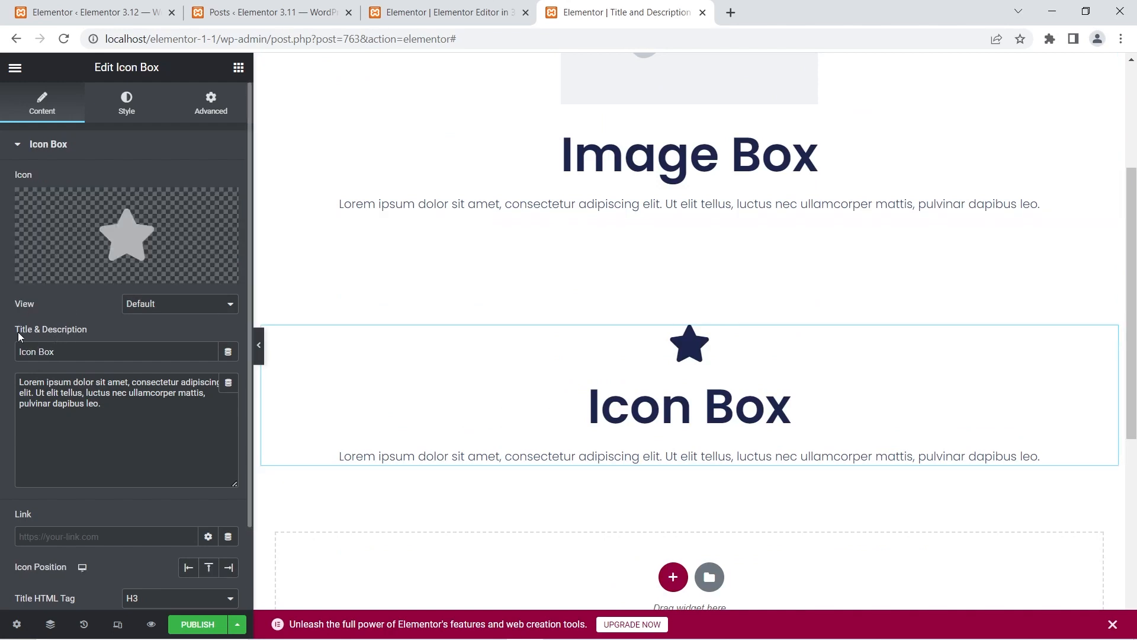
- Compare the Image Box's title and description fields between the Elementor 3.12 and 3.11 editors
click(418, 9)
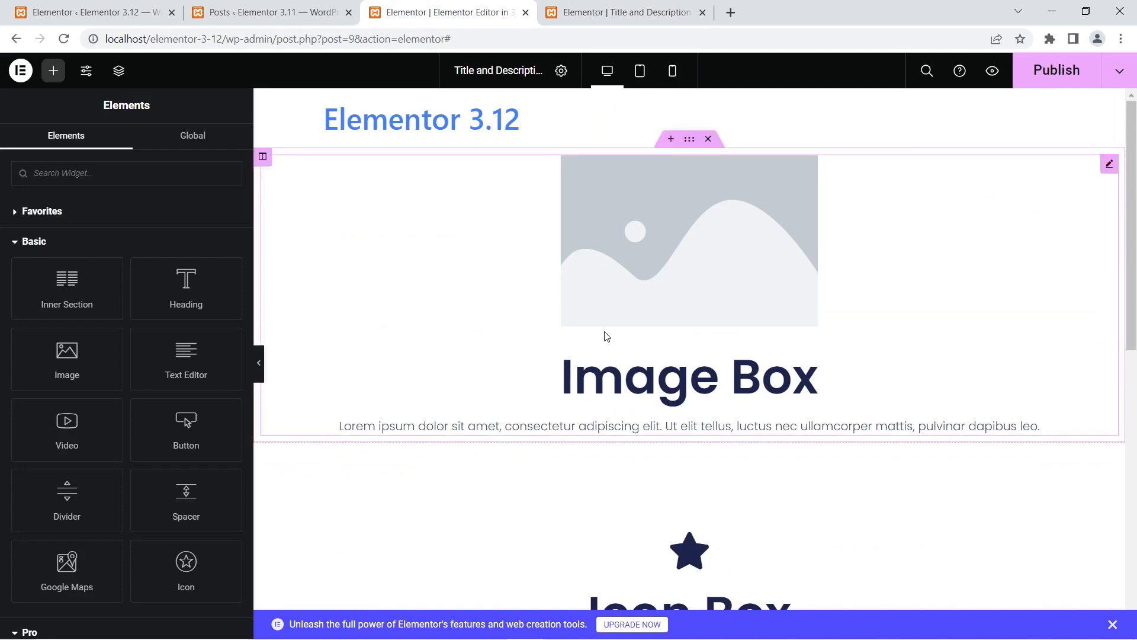
click(620, 296)
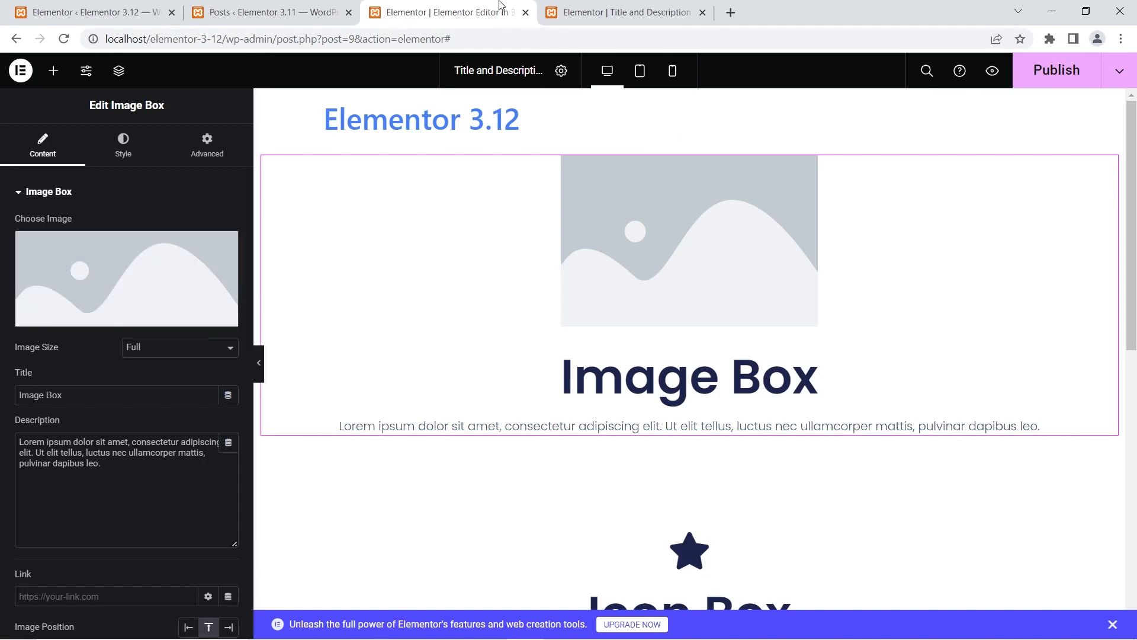
click(573, 8)
click(524, 160)
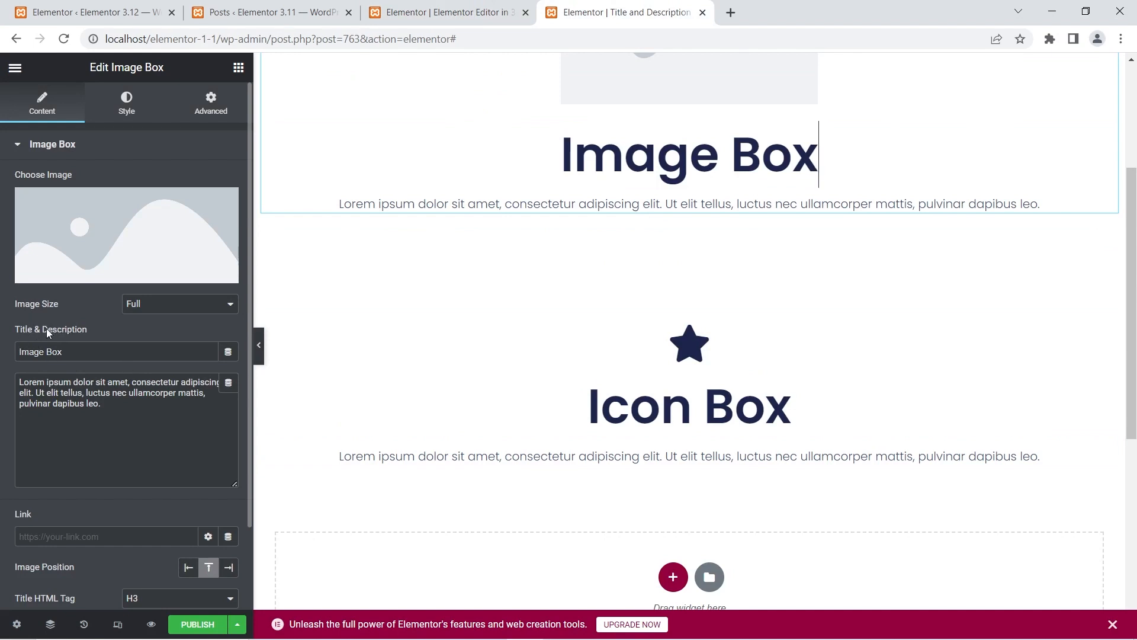
click(442, 14)
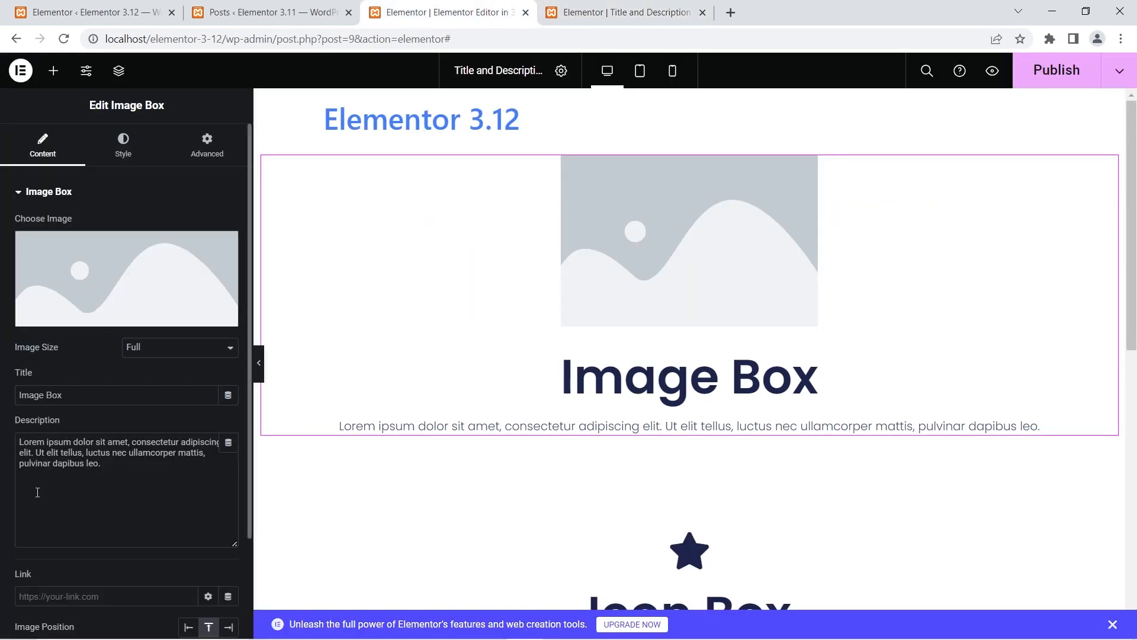
- Compare the Icon Box's title and description fields between the Elementor 3.12 and 3.11 editors
scroll(459, 325, down, 5)
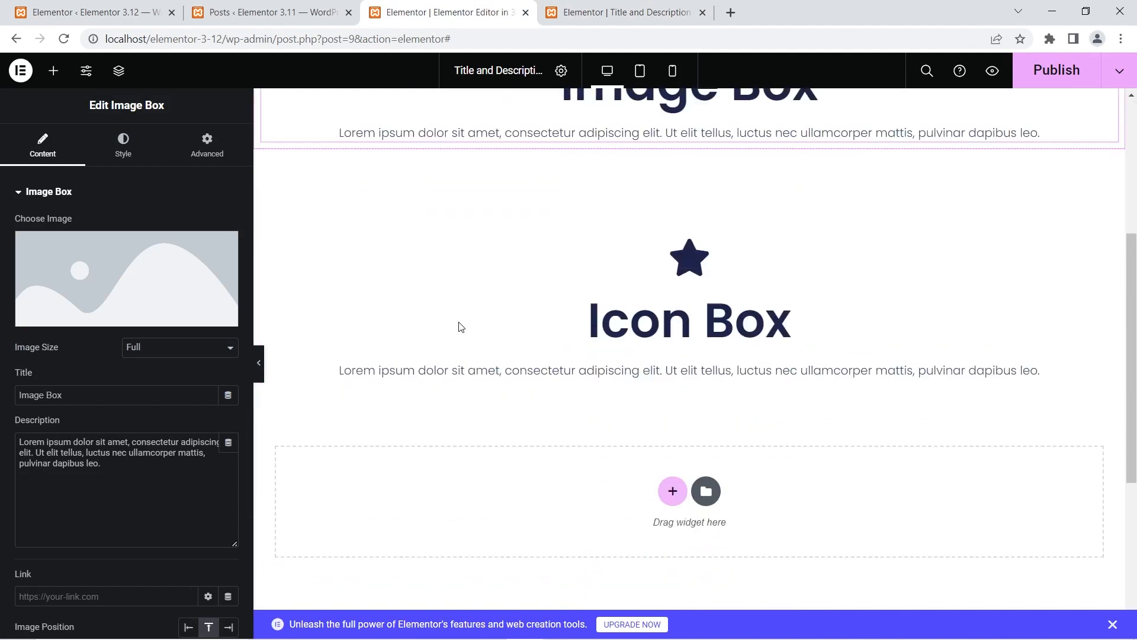
click(641, 321)
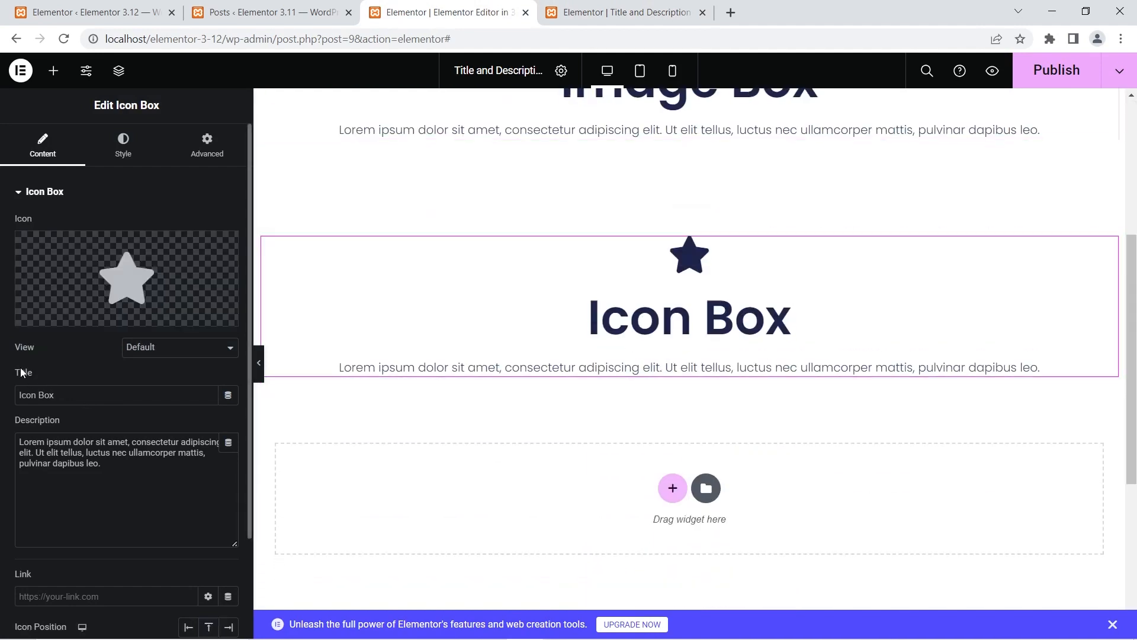
scroll(559, 353, down, 1)
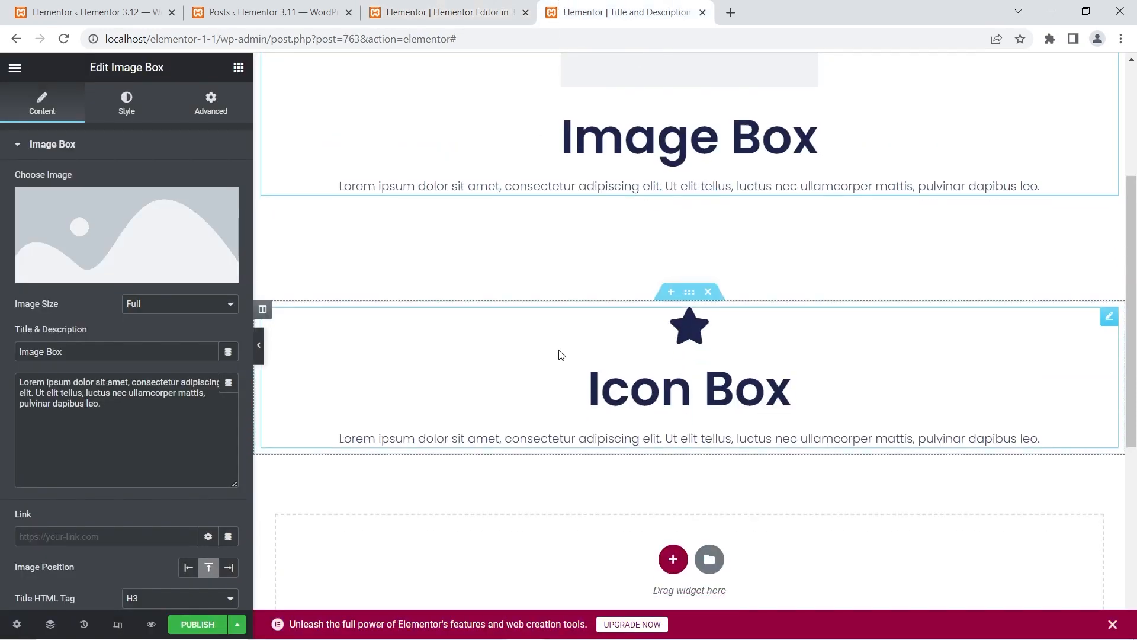
click(553, 300)
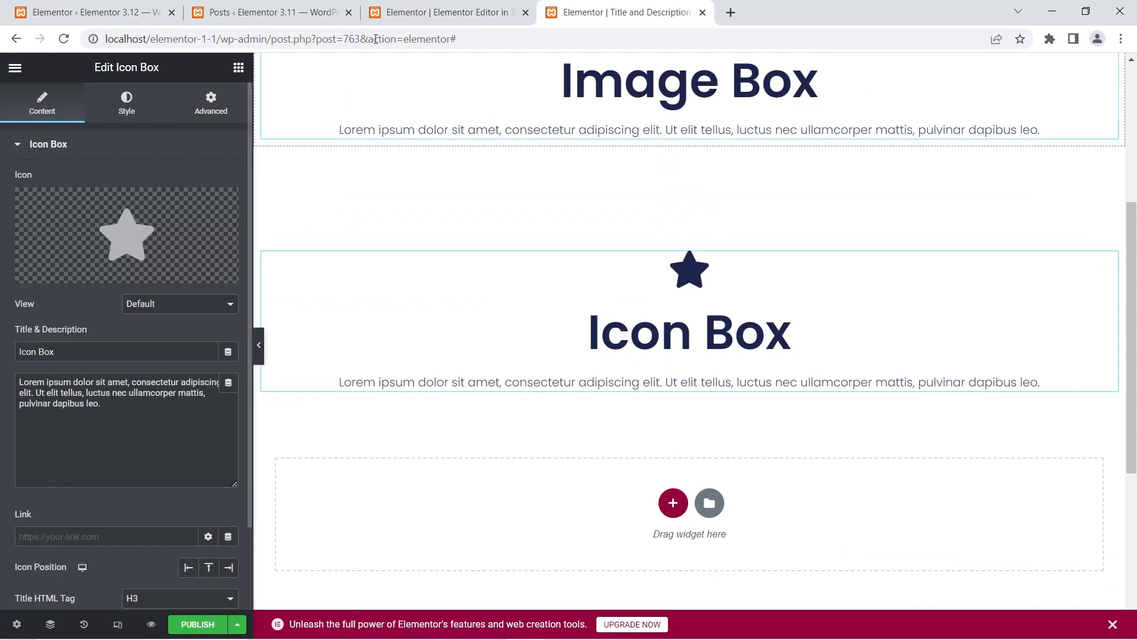
key(ctrl+shift+Tab)
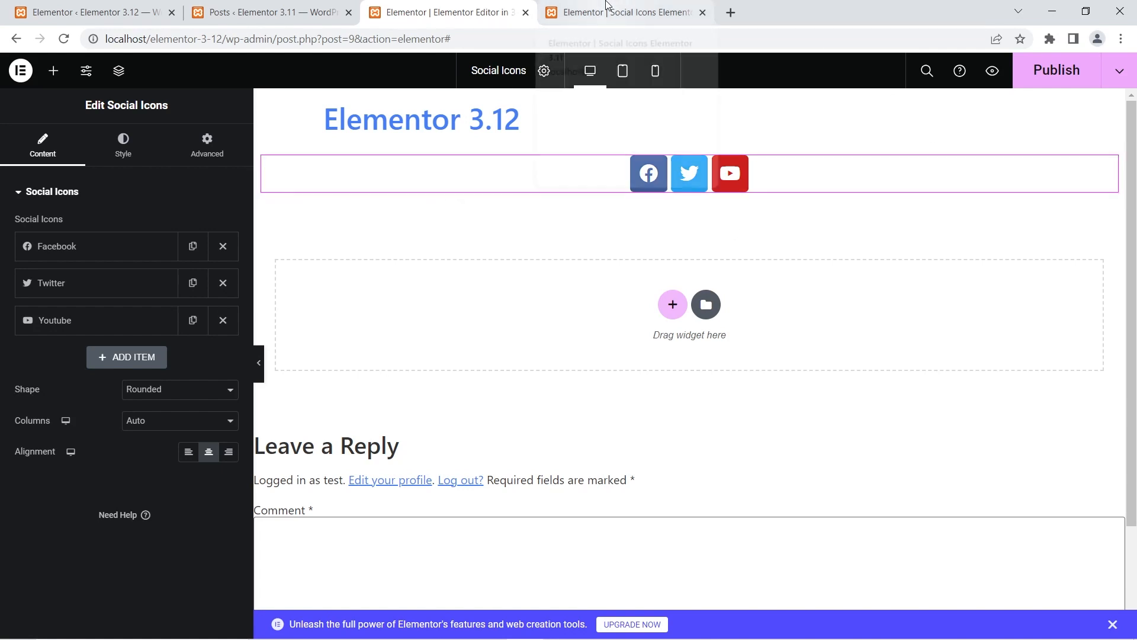
- Show the style settings of the Social Icons widget in the Elementor 3.11 editor
click(605, 7)
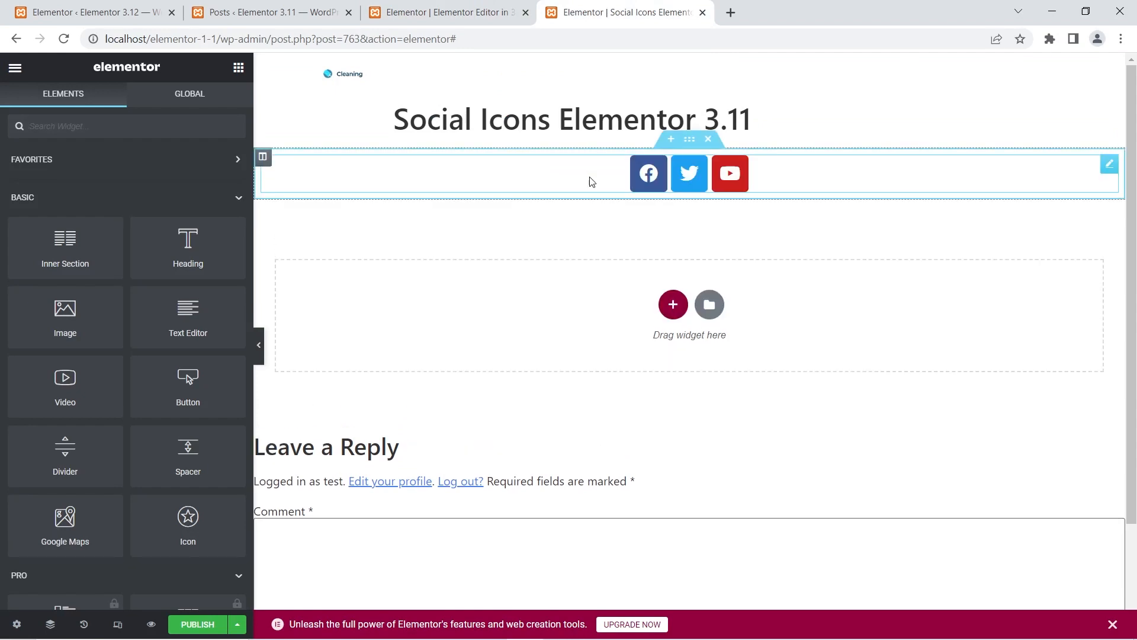
click(647, 178)
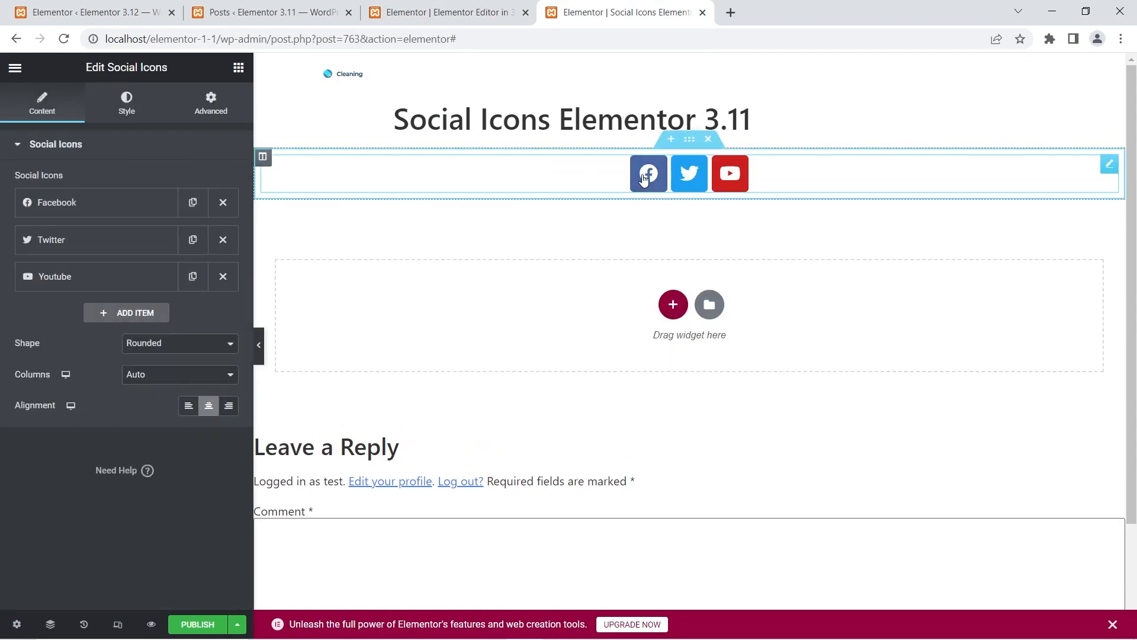
click(126, 102)
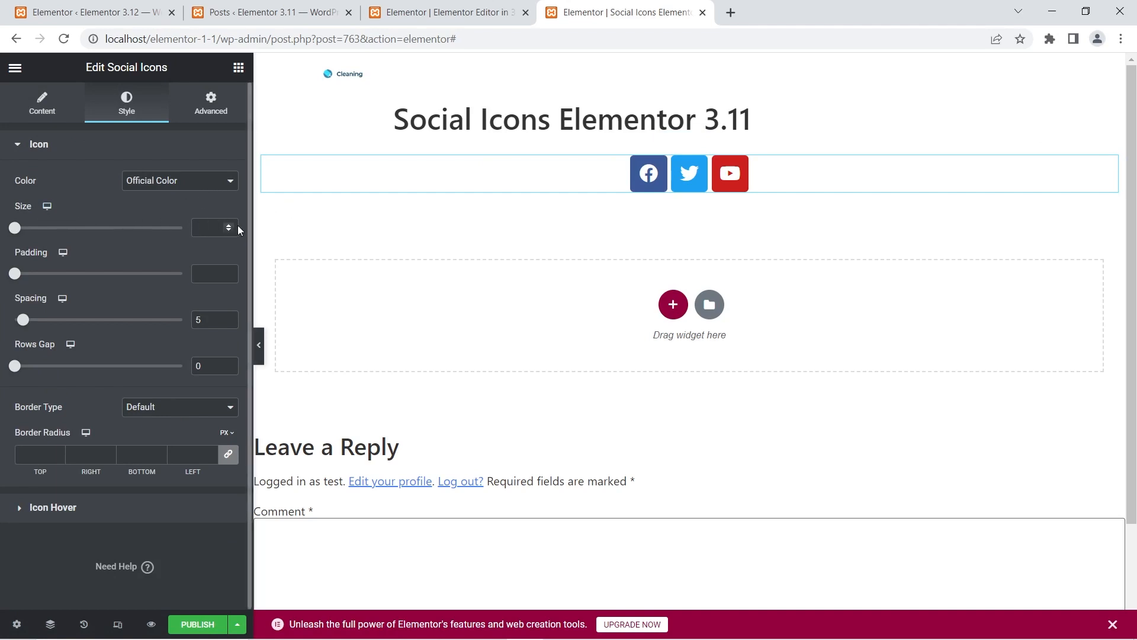
- Compare the size unit options in the Social Icons widget's style settings between the Elementor 3.12 and 3.11 editors
click(499, 6)
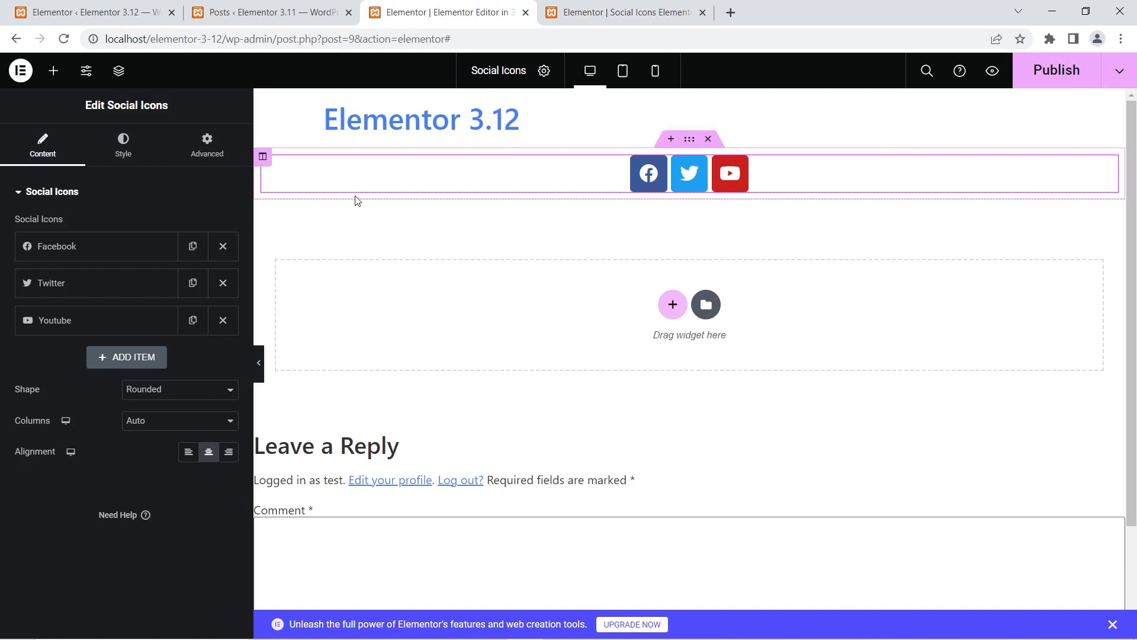
click(124, 145)
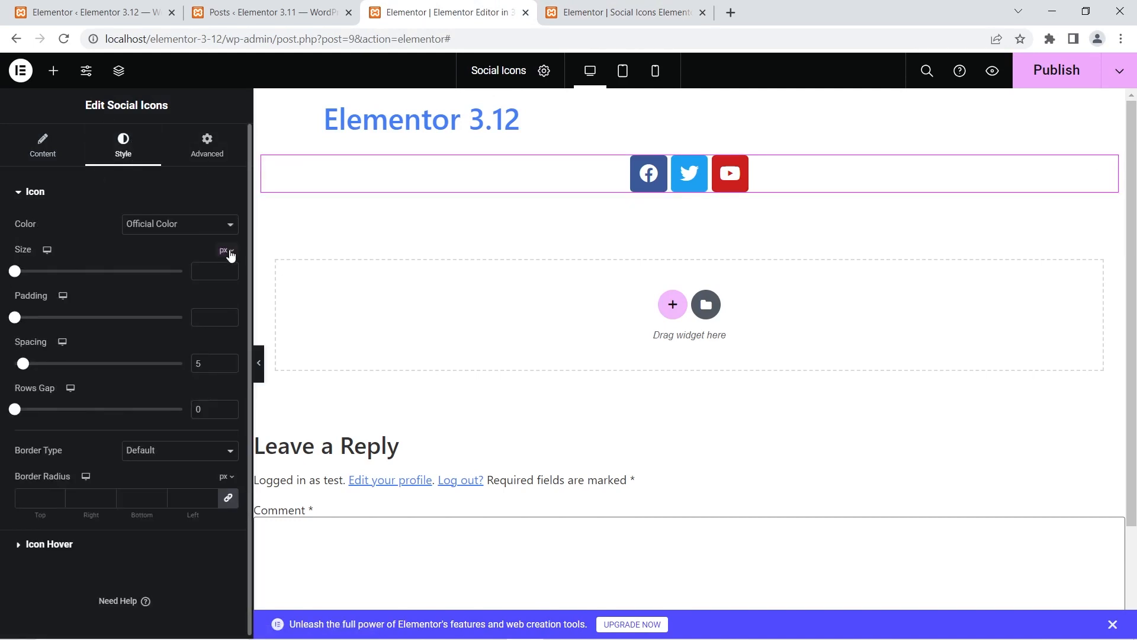
click(224, 252)
click(570, 9)
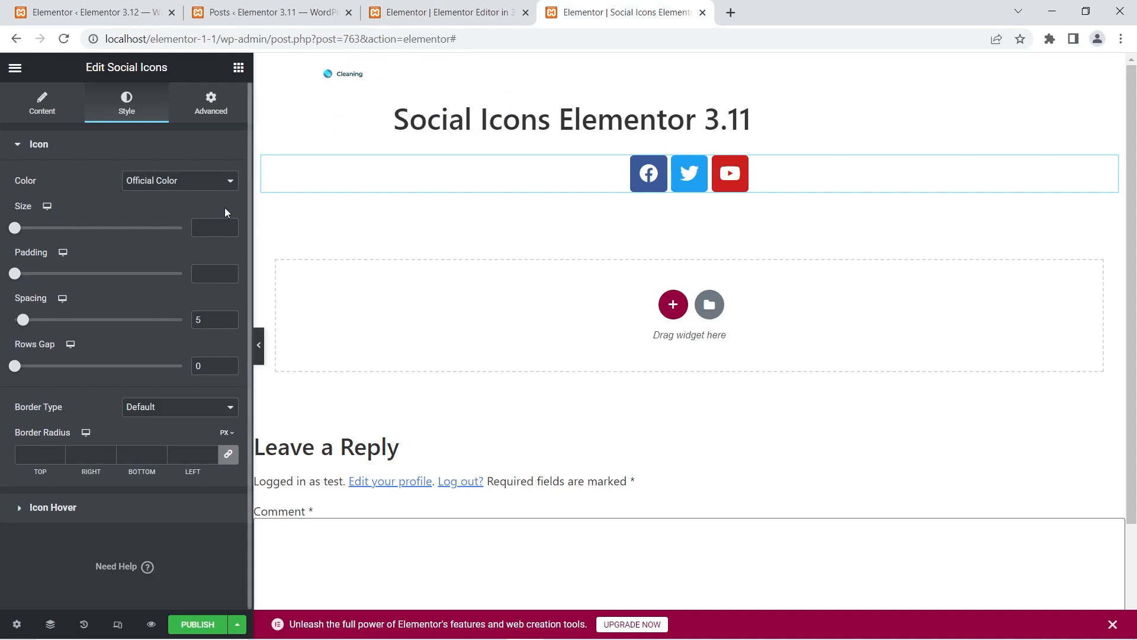
click(444, 12)
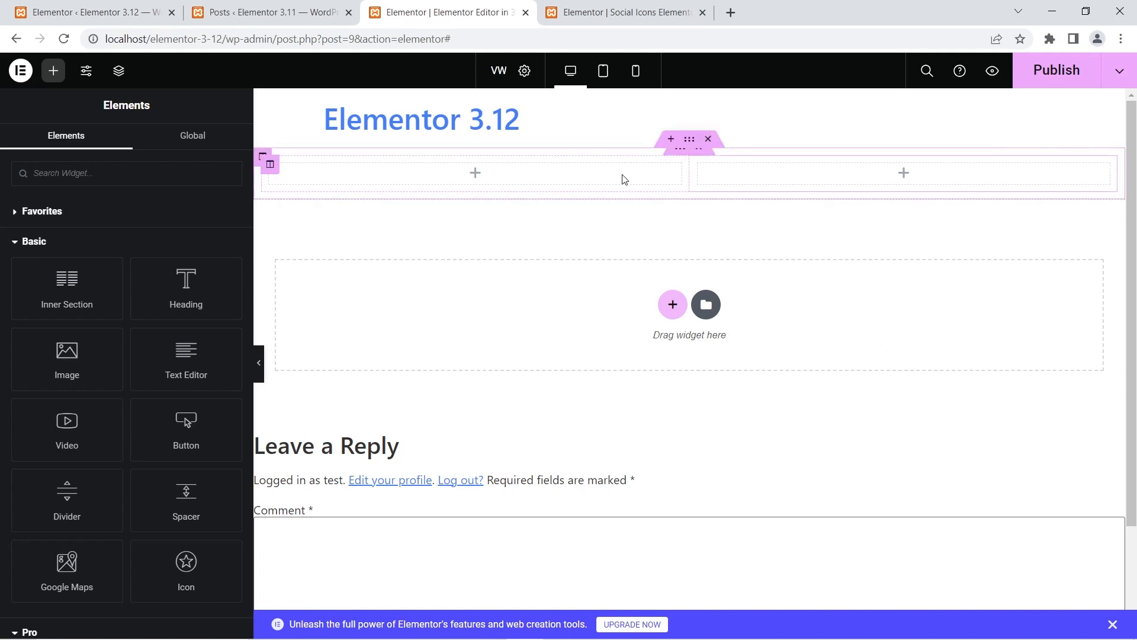
- View the margin unit options in the two-column section's advanced settings in the Elementor 3.11 editor
click(628, 10)
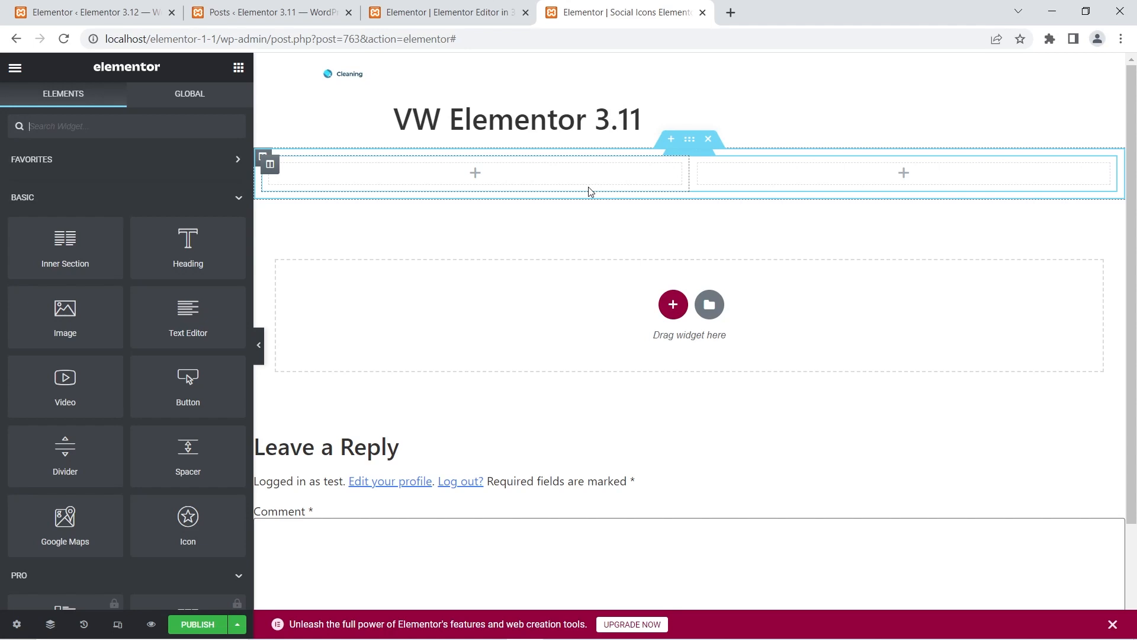
click(689, 142)
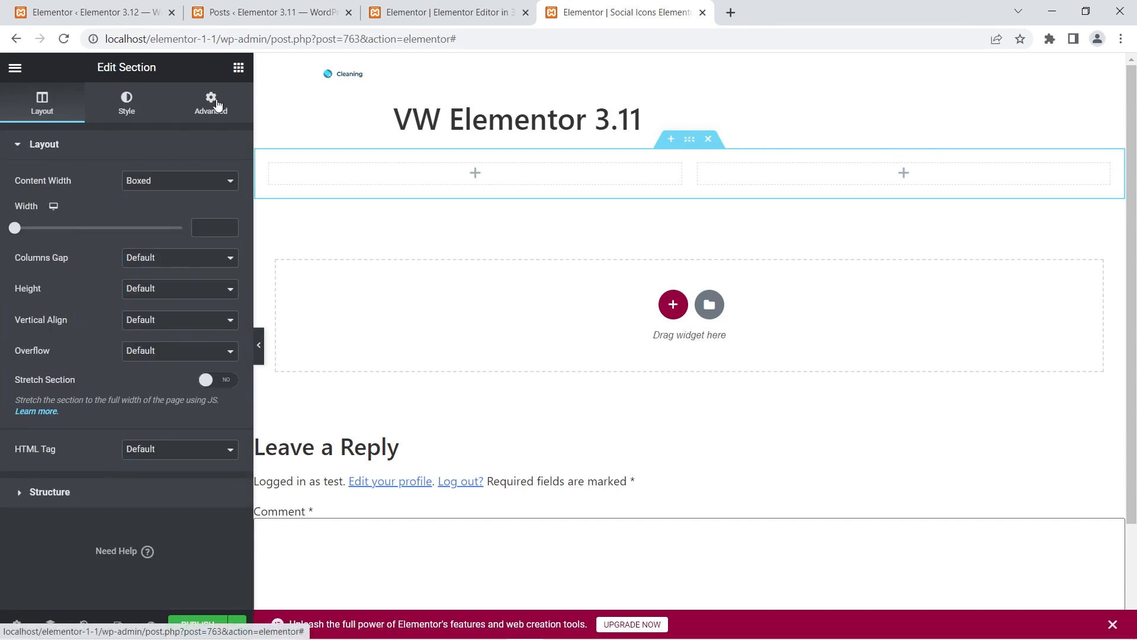
click(218, 104)
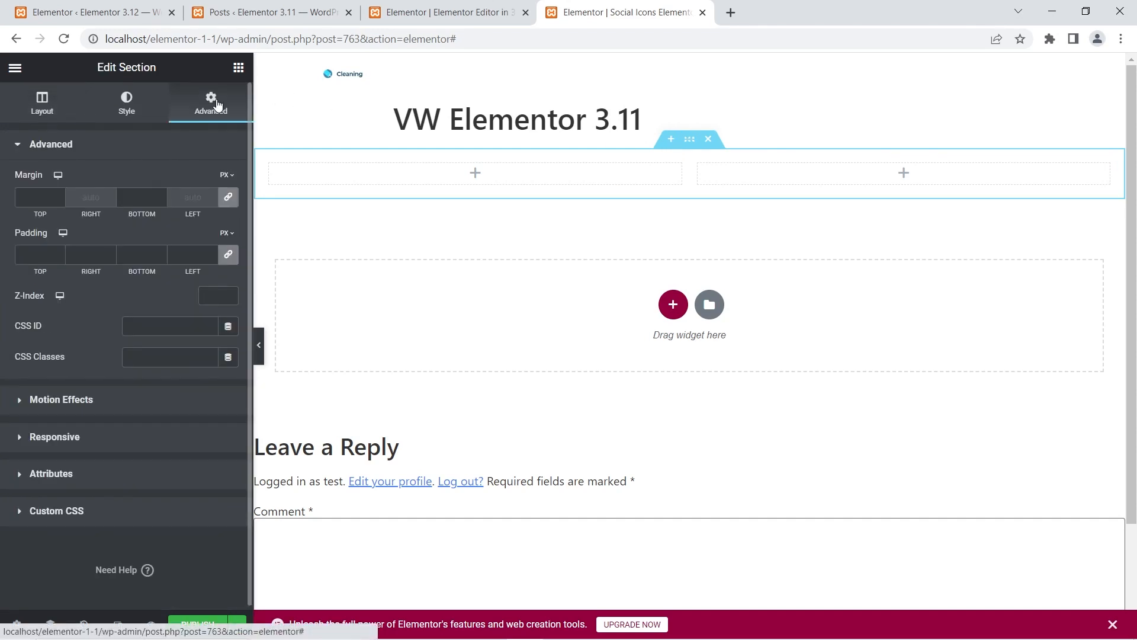
click(230, 176)
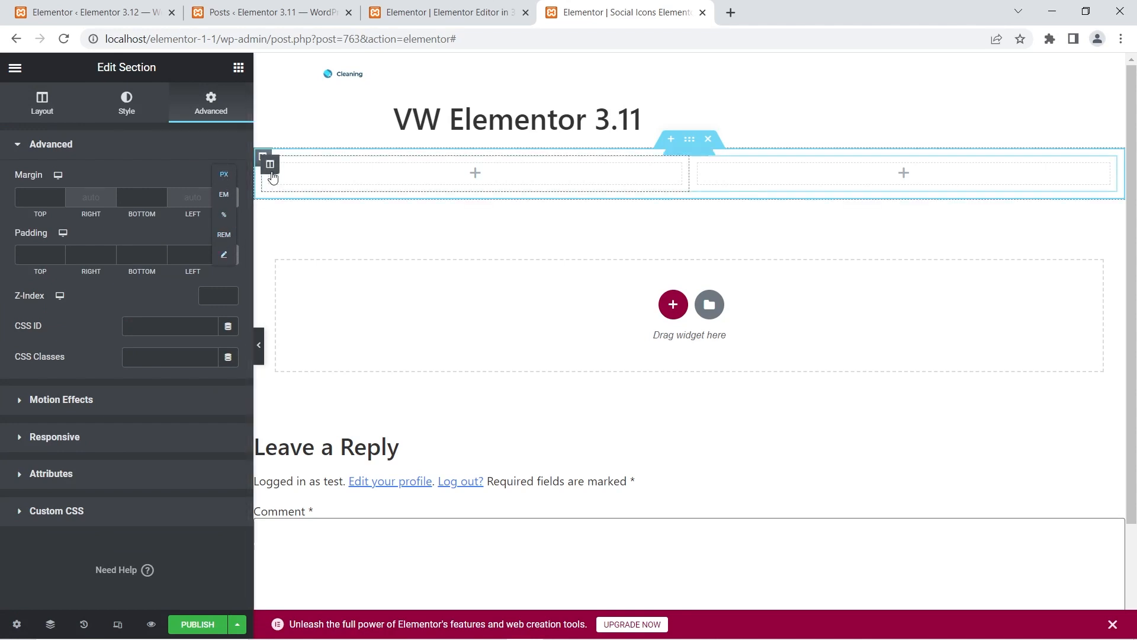
- View the margin and padding unit options of the first column in the Elementor 3.11 editor
click(271, 171)
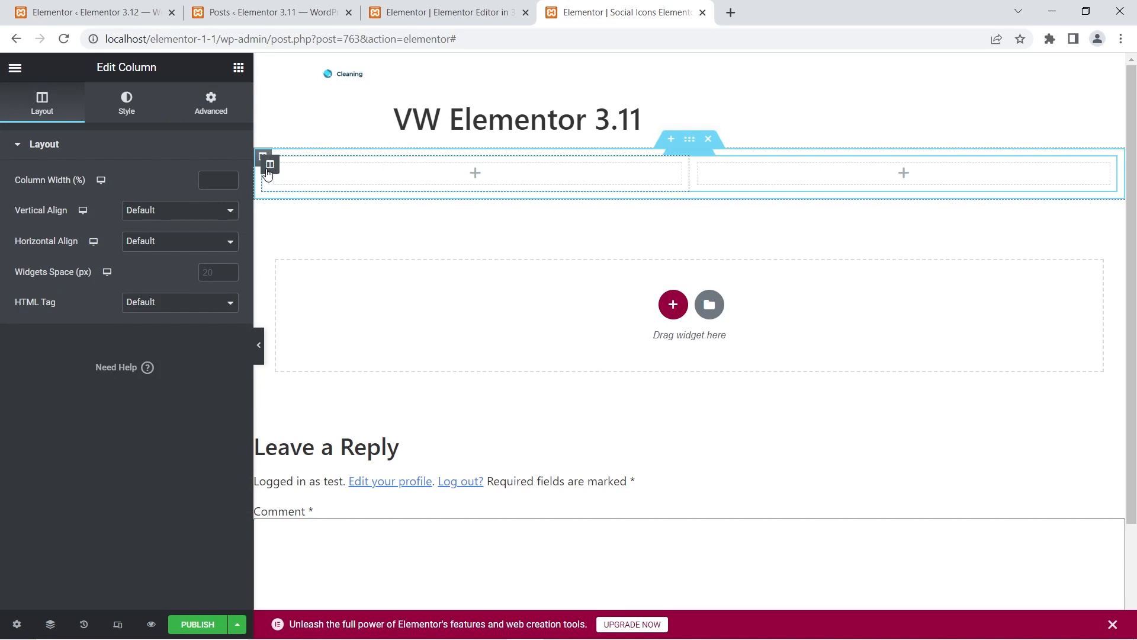
click(229, 115)
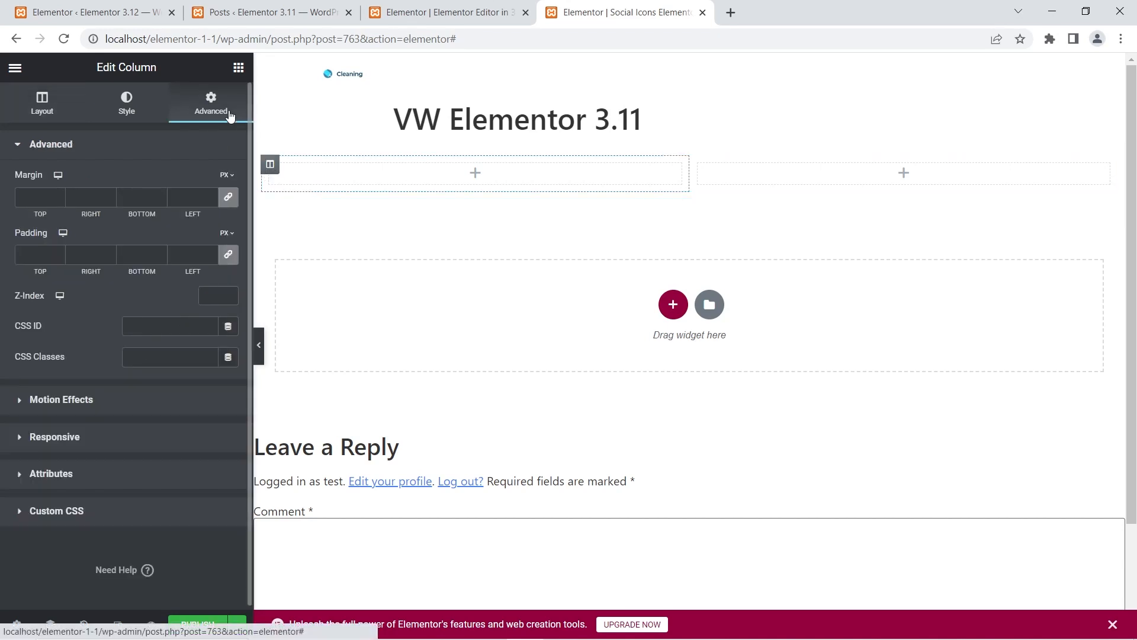
click(230, 176)
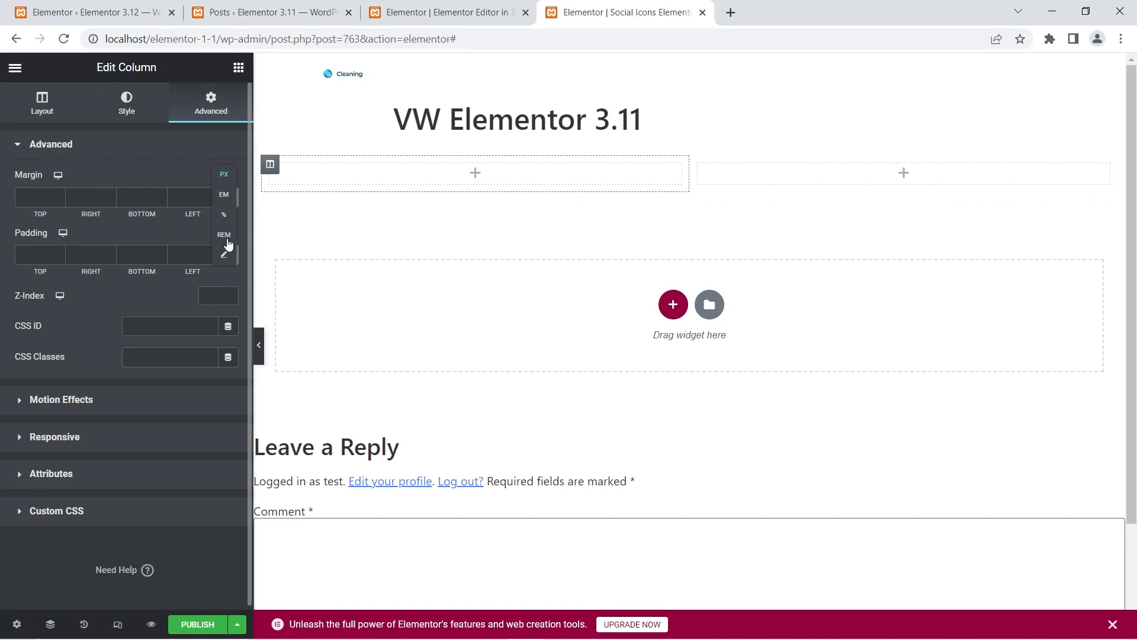
click(176, 157)
click(177, 156)
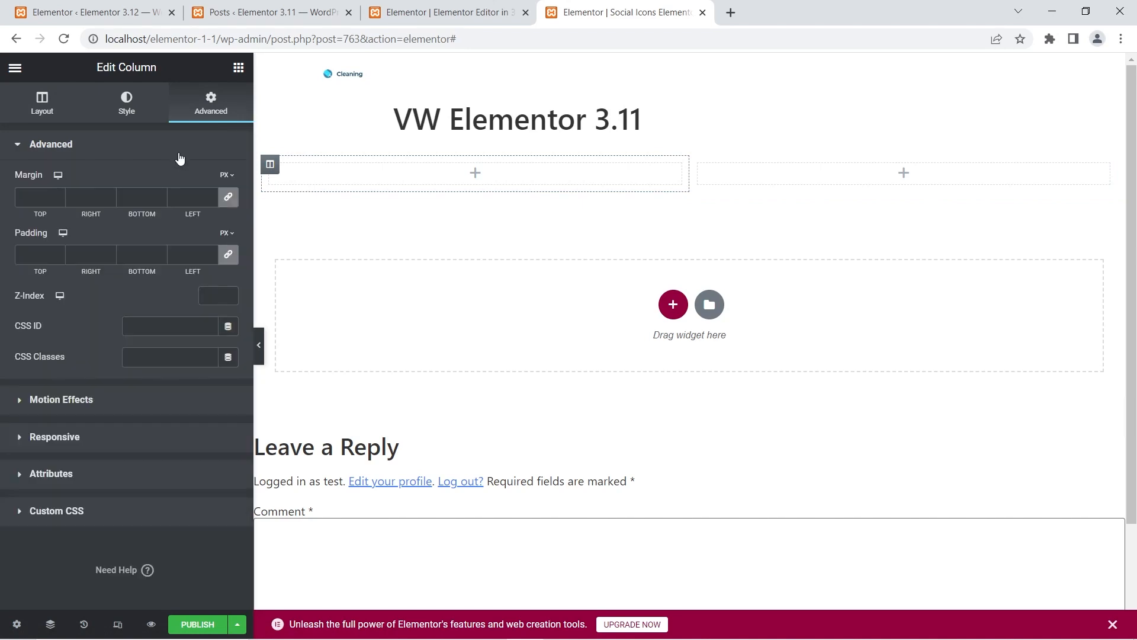
click(227, 236)
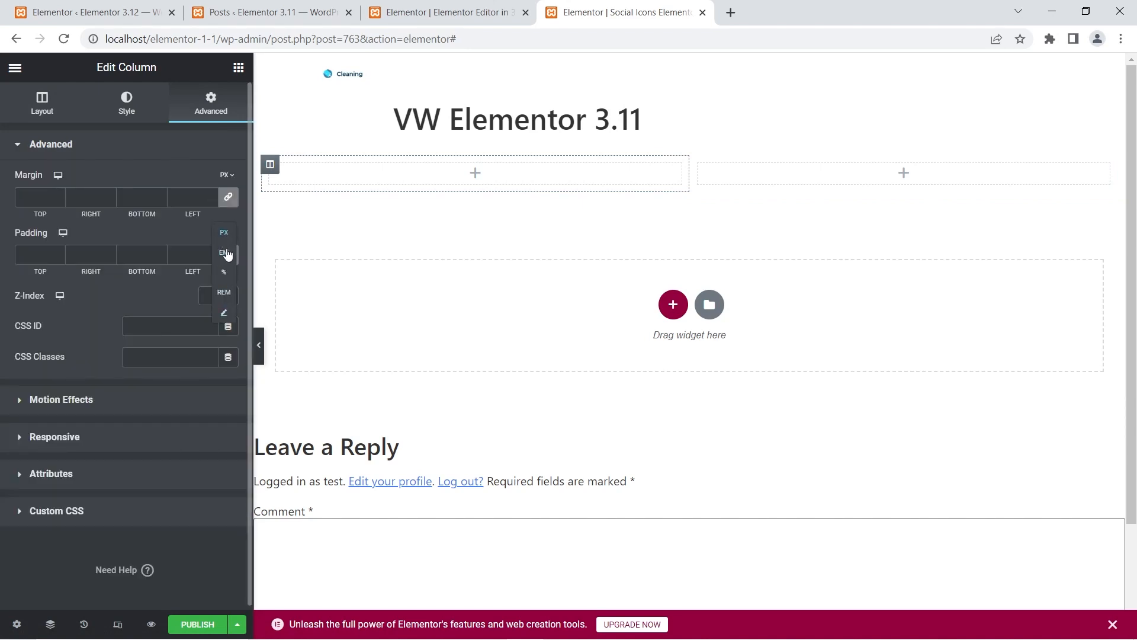
- View the padding unit options of the two-column section in the Elementor 3.11 editor
mouse_move(688, 138)
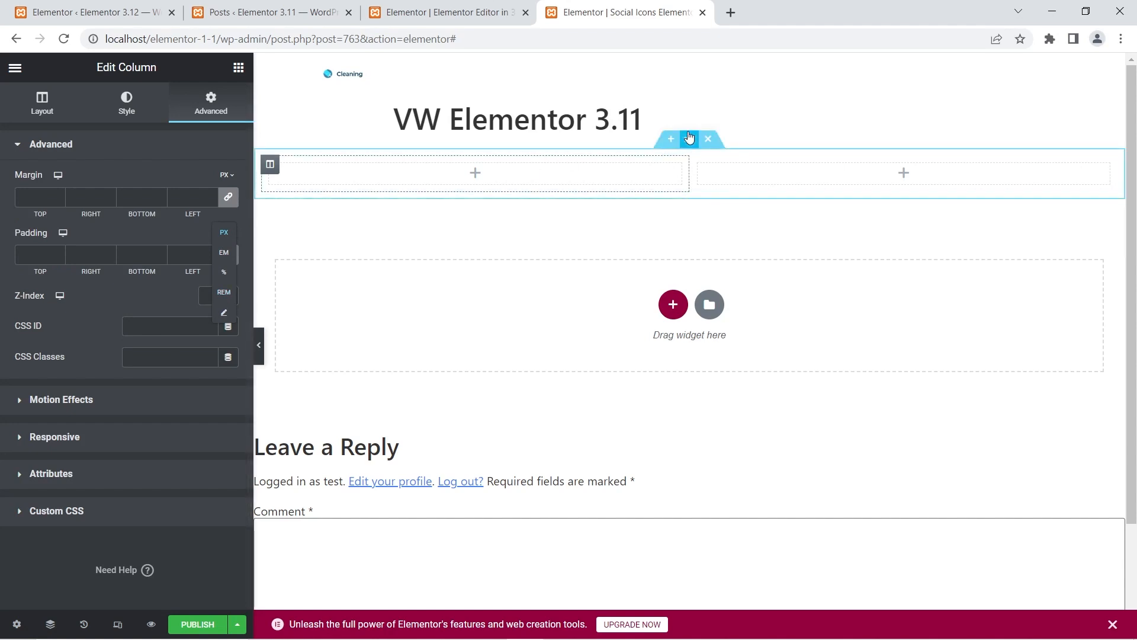
click(688, 138)
click(231, 234)
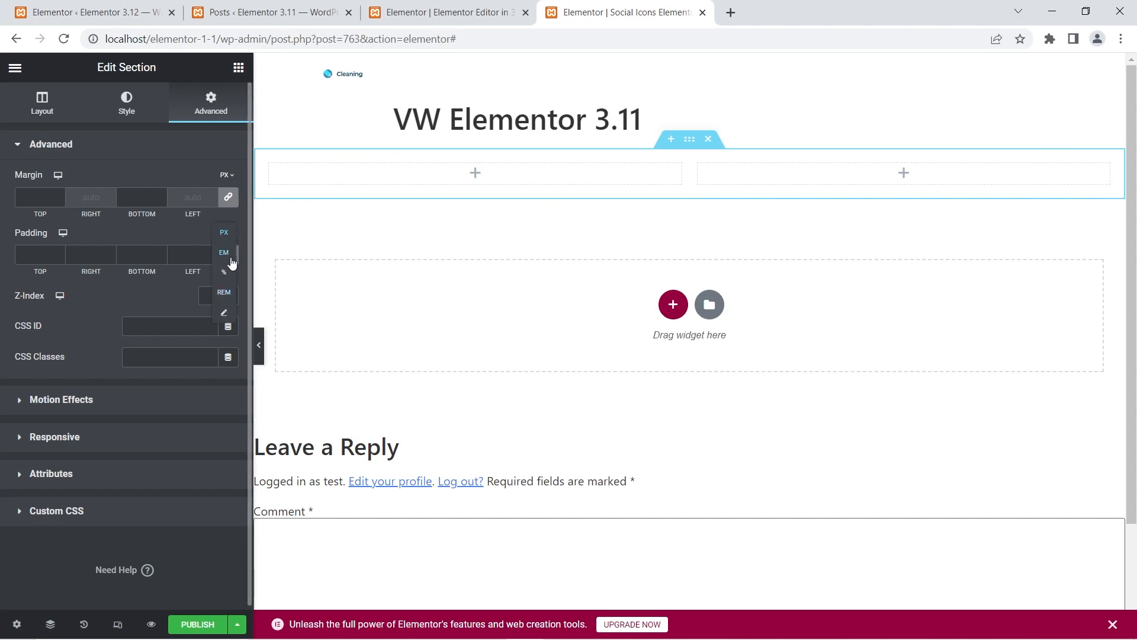
- View the margin and padding unit options of the two-column section in the Elementor 3.12 editor, including vw
click(450, 13)
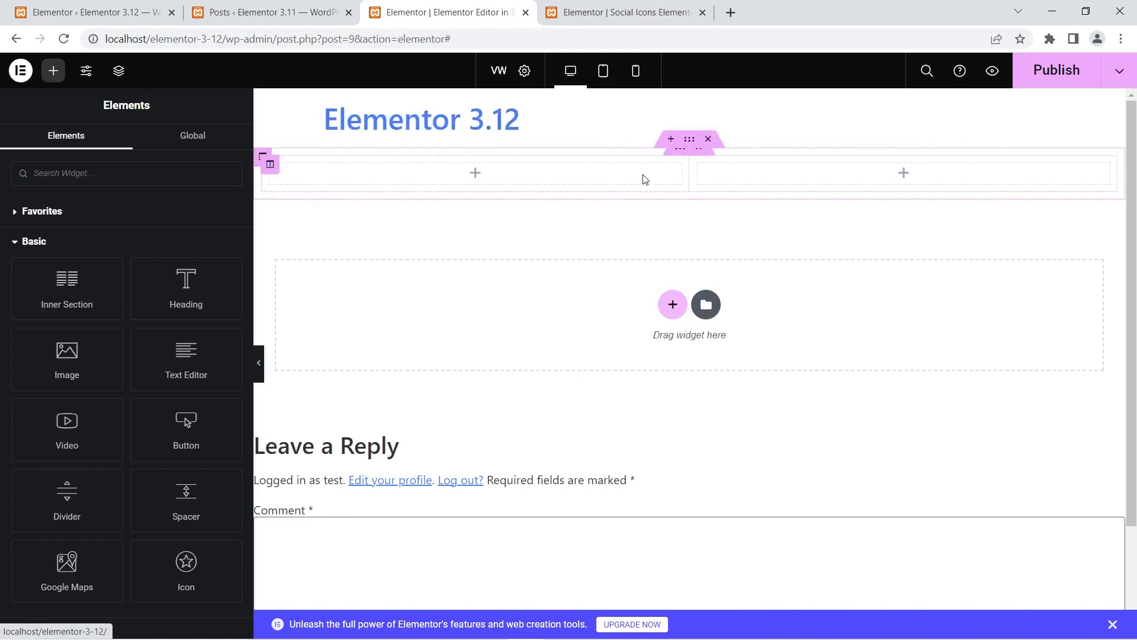
click(687, 142)
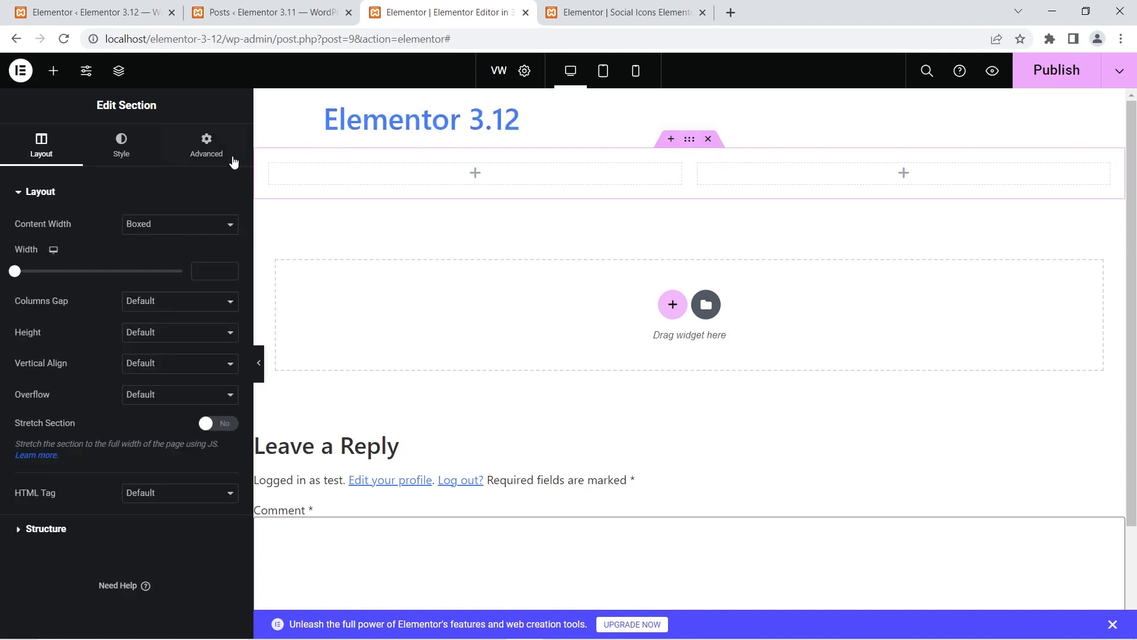
click(220, 145)
click(227, 218)
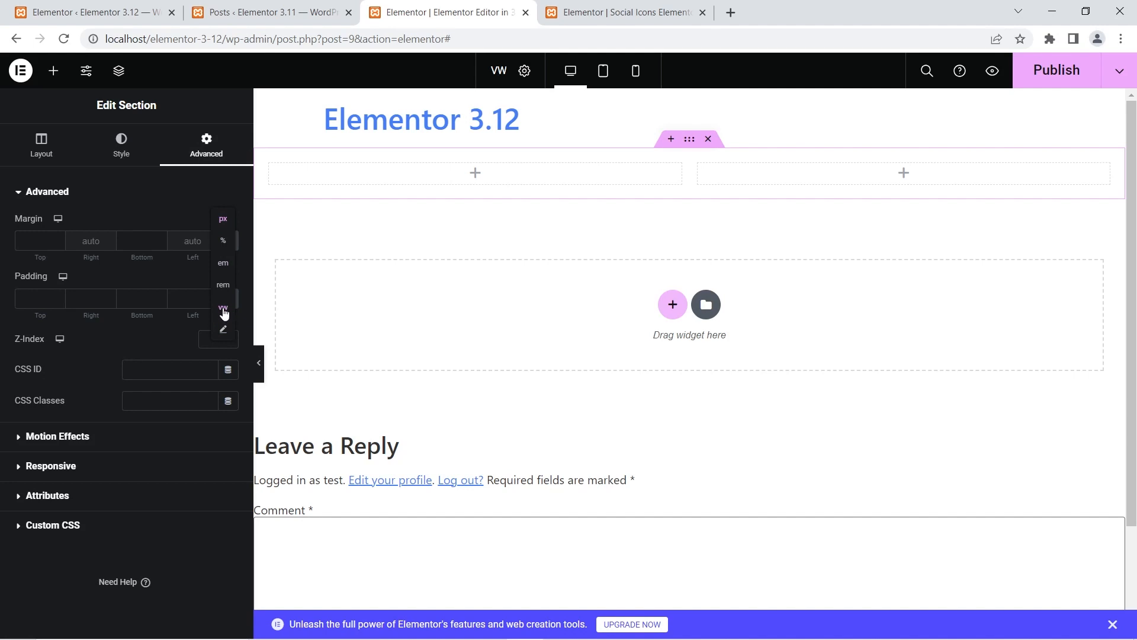
click(154, 278)
click(225, 285)
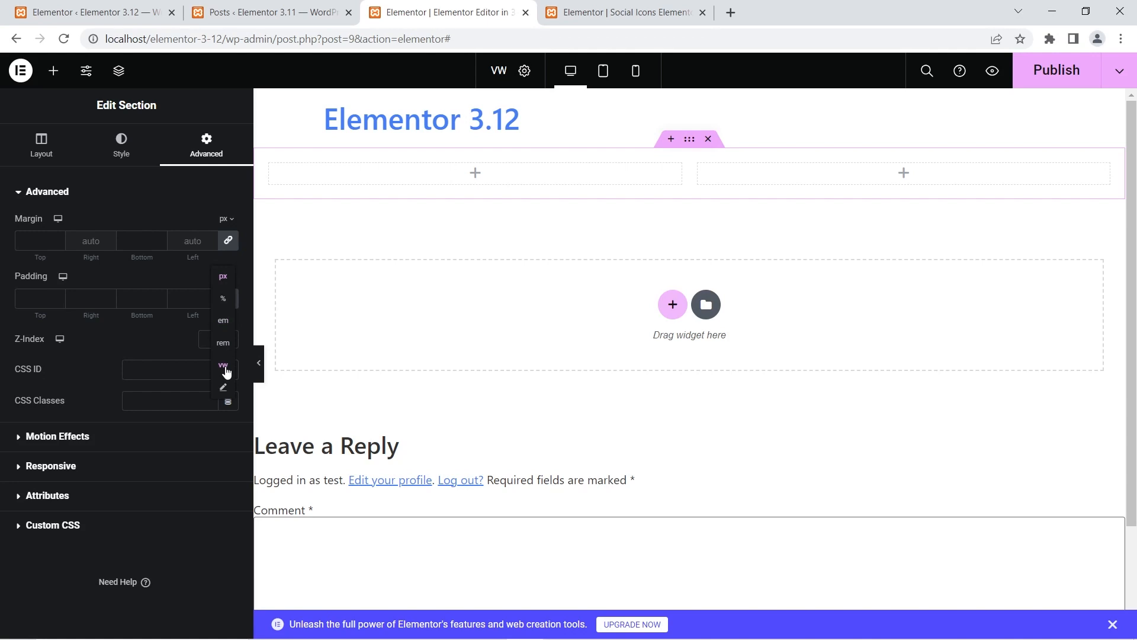
- Check the section's margin and padding unit options again in the Elementor 3.11 editor for comparison
click(605, 11)
click(228, 178)
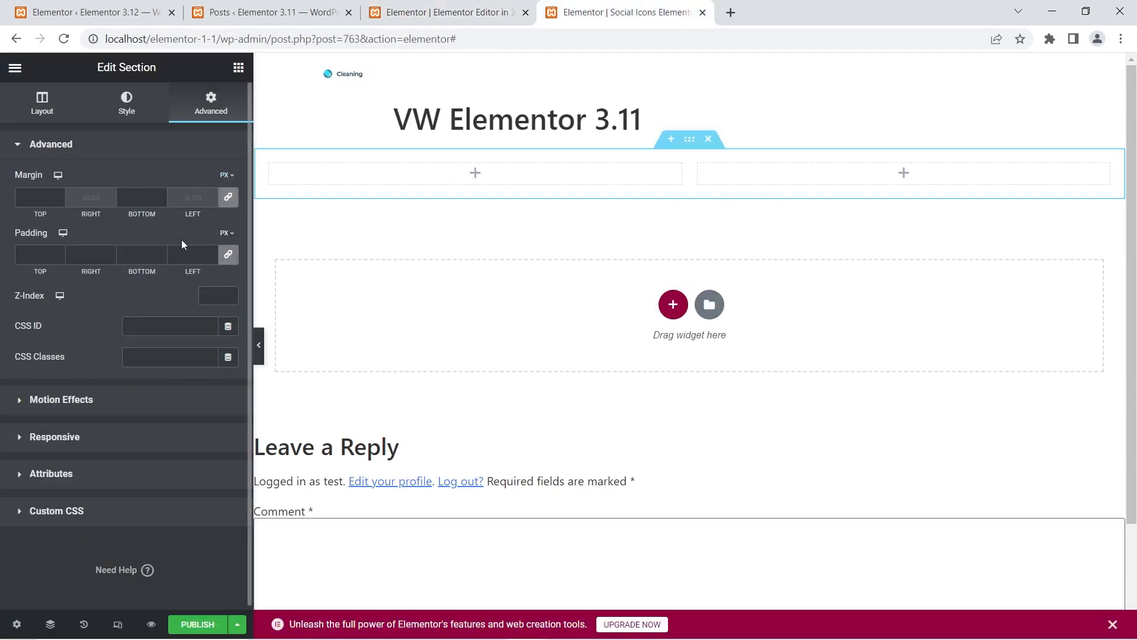
click(227, 233)
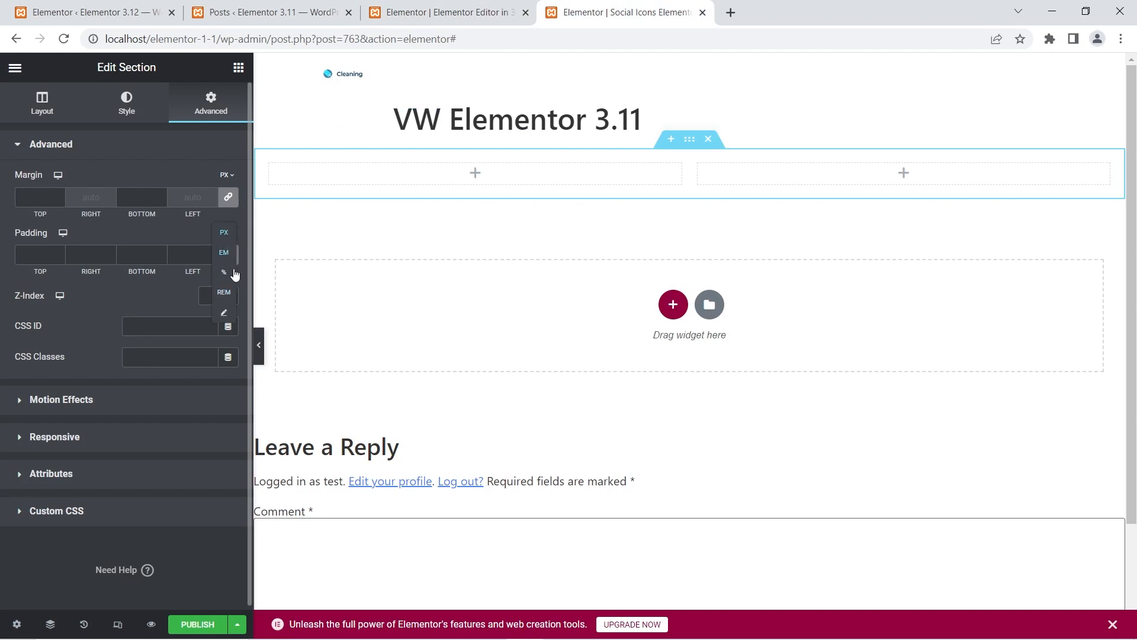
- View the margin and padding unit options of the first column in the Elementor 3.12 editor, including vw
click(461, 9)
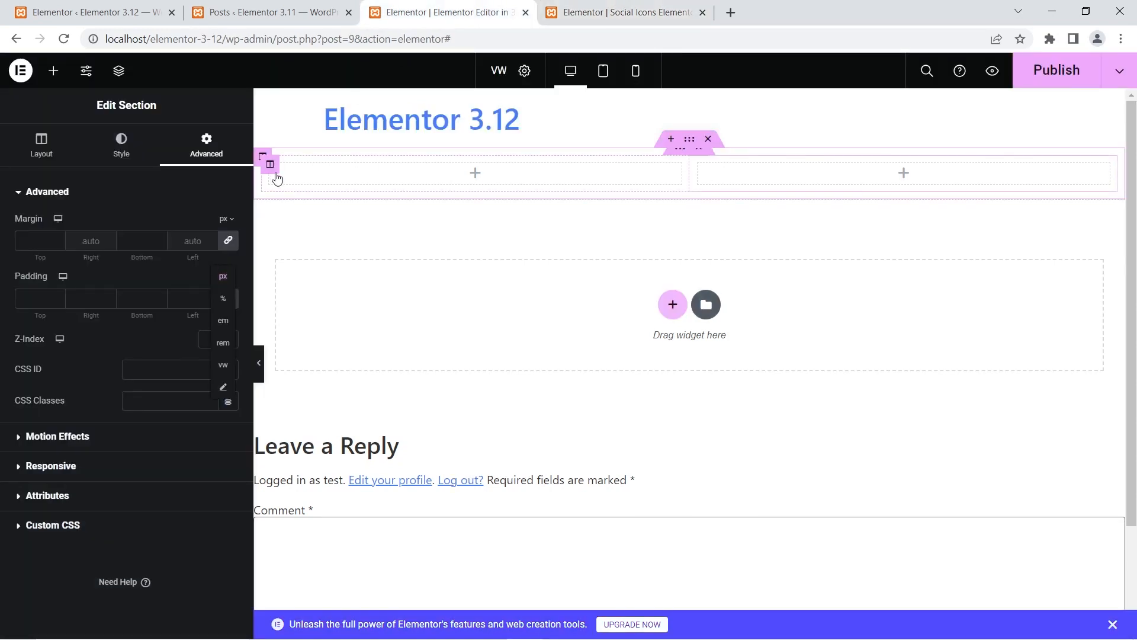
click(270, 164)
click(221, 156)
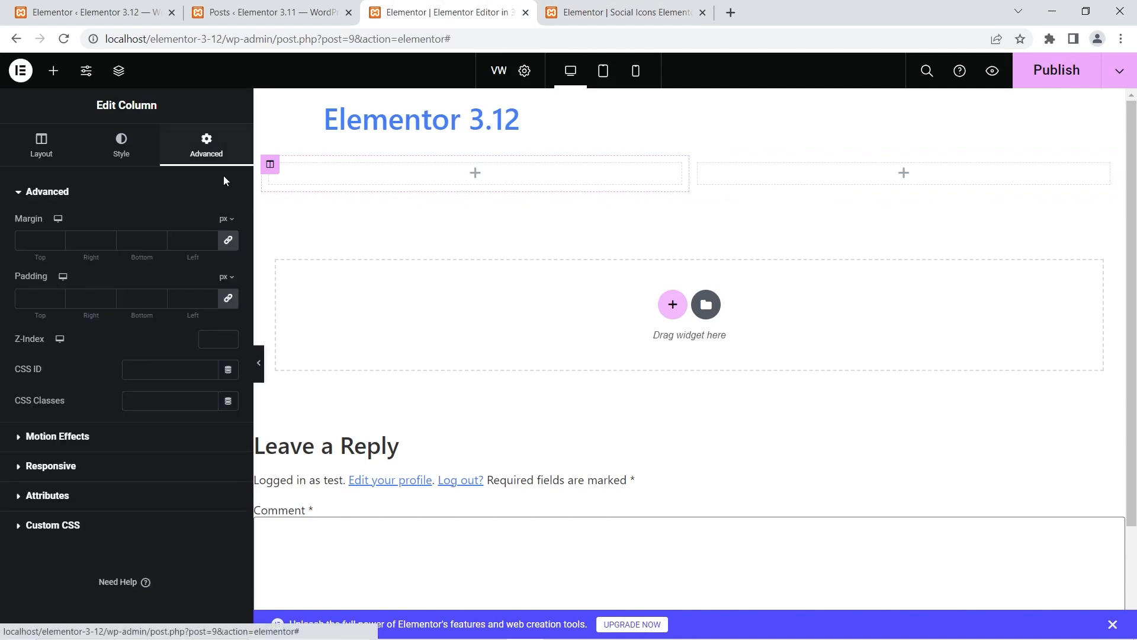
click(230, 221)
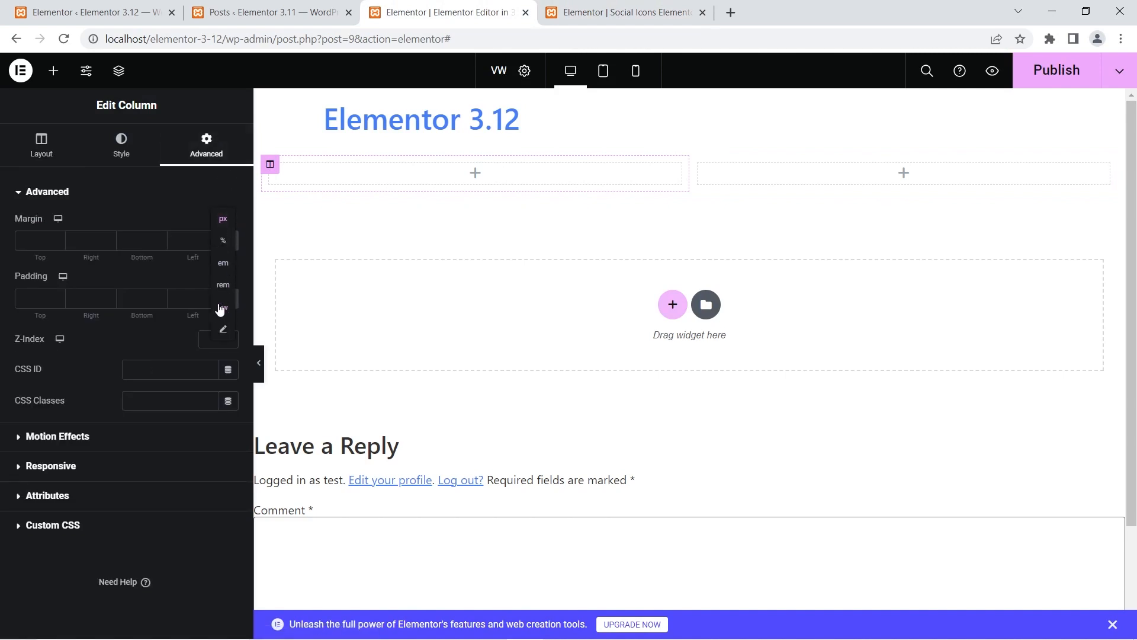
click(190, 284)
click(231, 277)
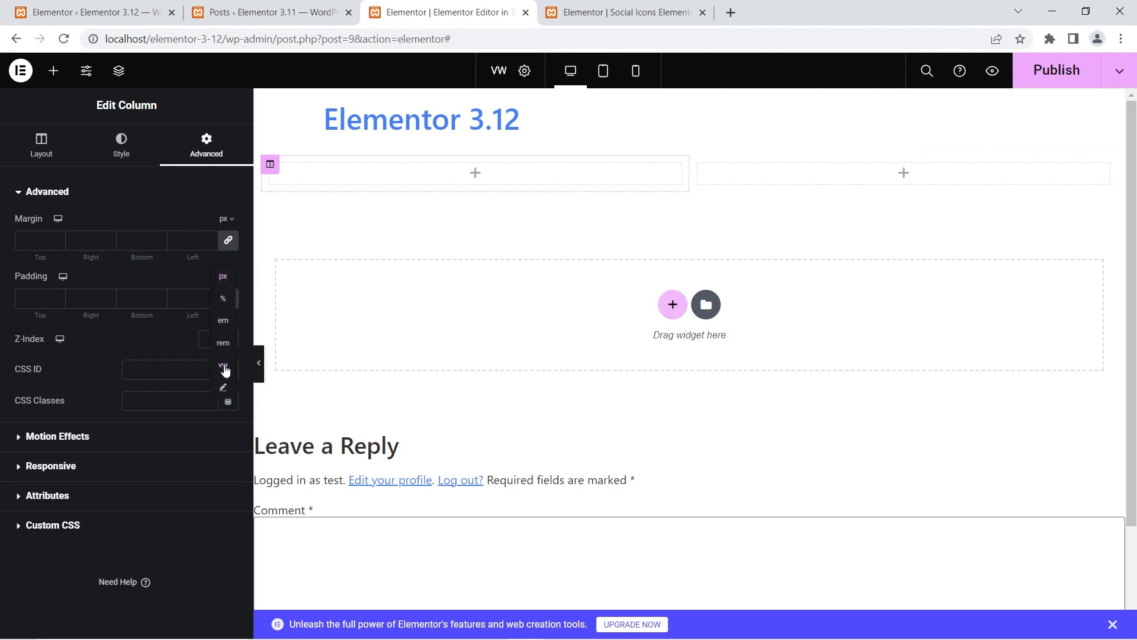
- Check the first column's margin and padding unit options again in the Elementor 3.11 editor for comparison
click(570, 10)
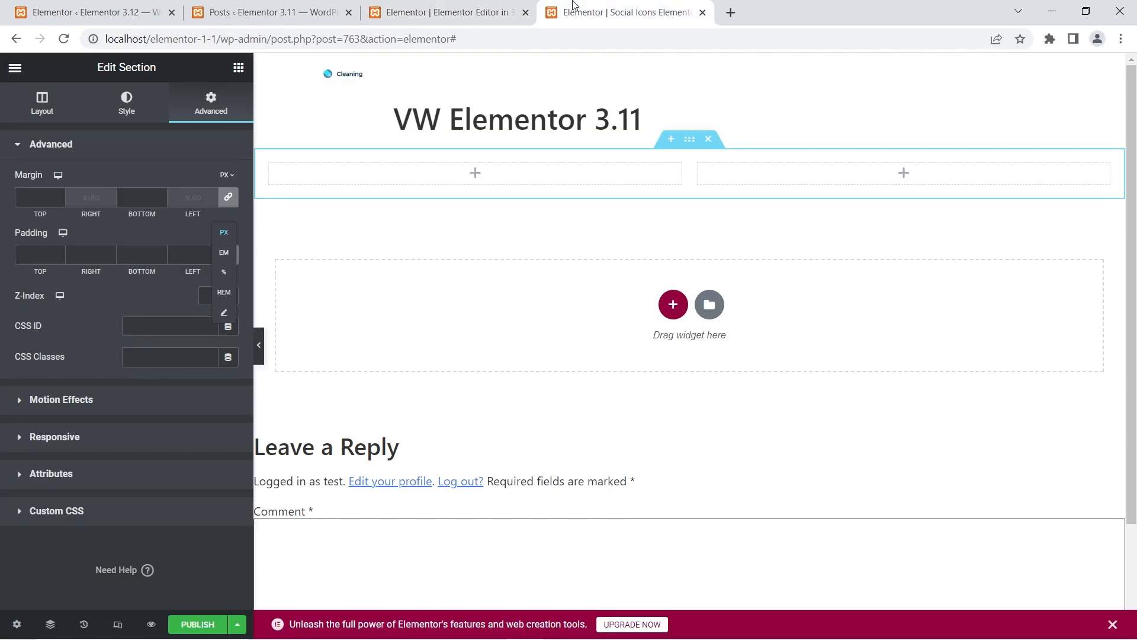
click(274, 167)
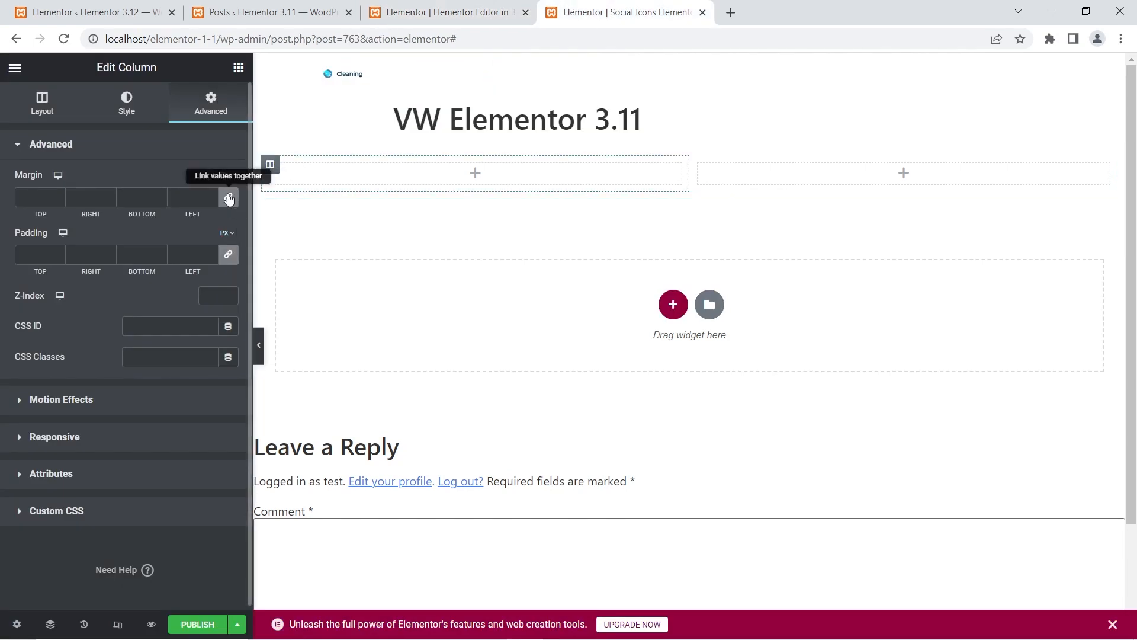
click(224, 176)
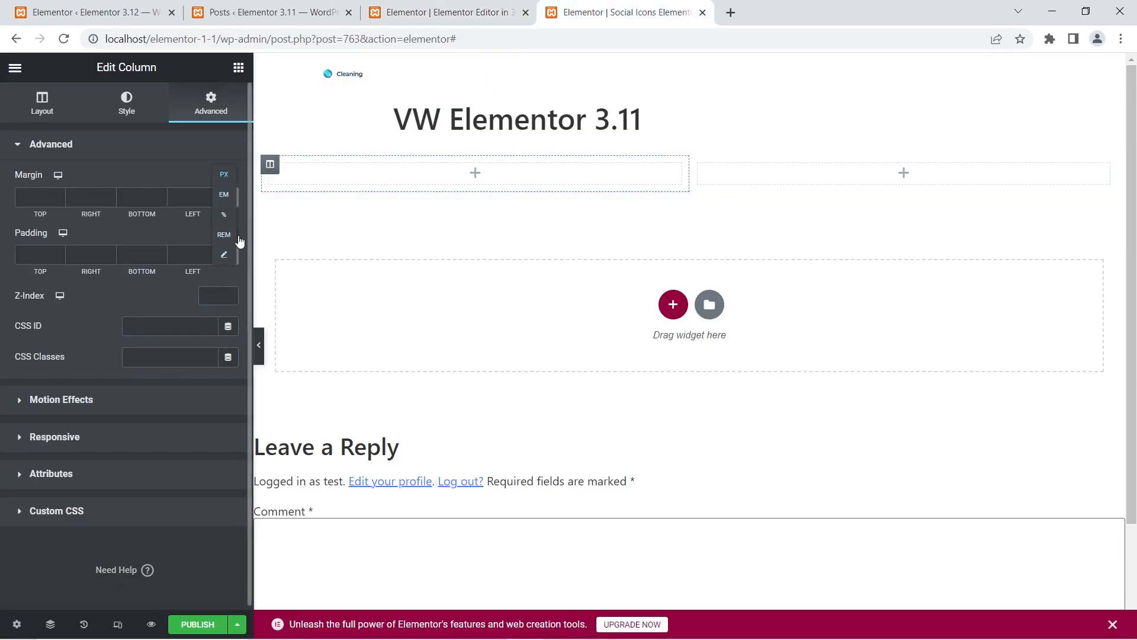
mouse_move(228, 235)
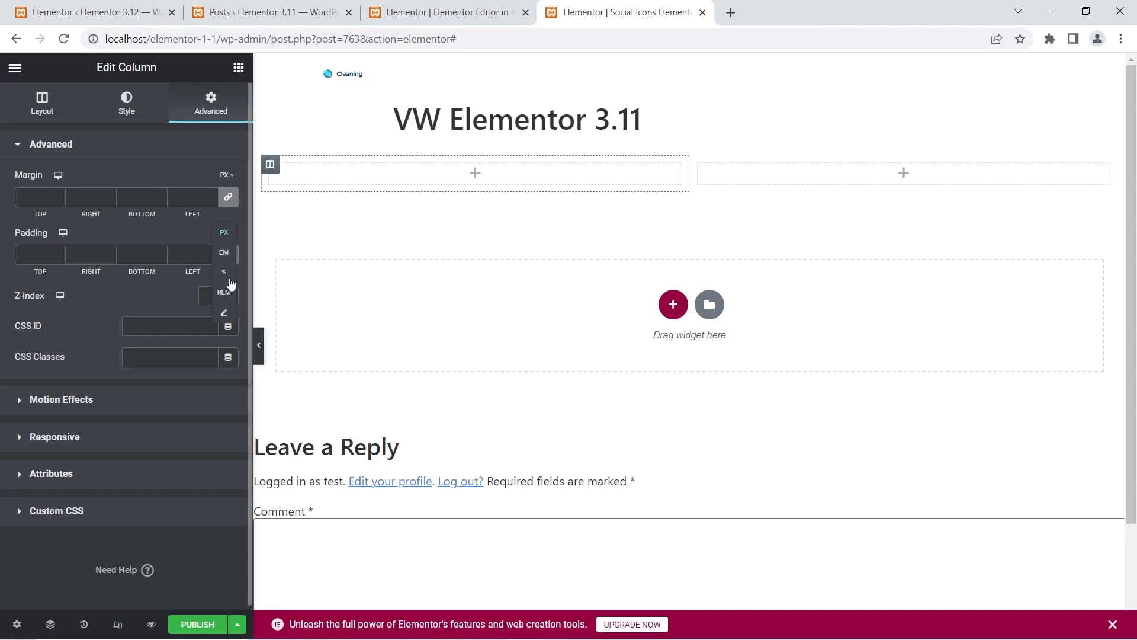
- View the word spacing unit options in the Text Path widget's style settings in the Elementor 3.11 editor
click(449, 12)
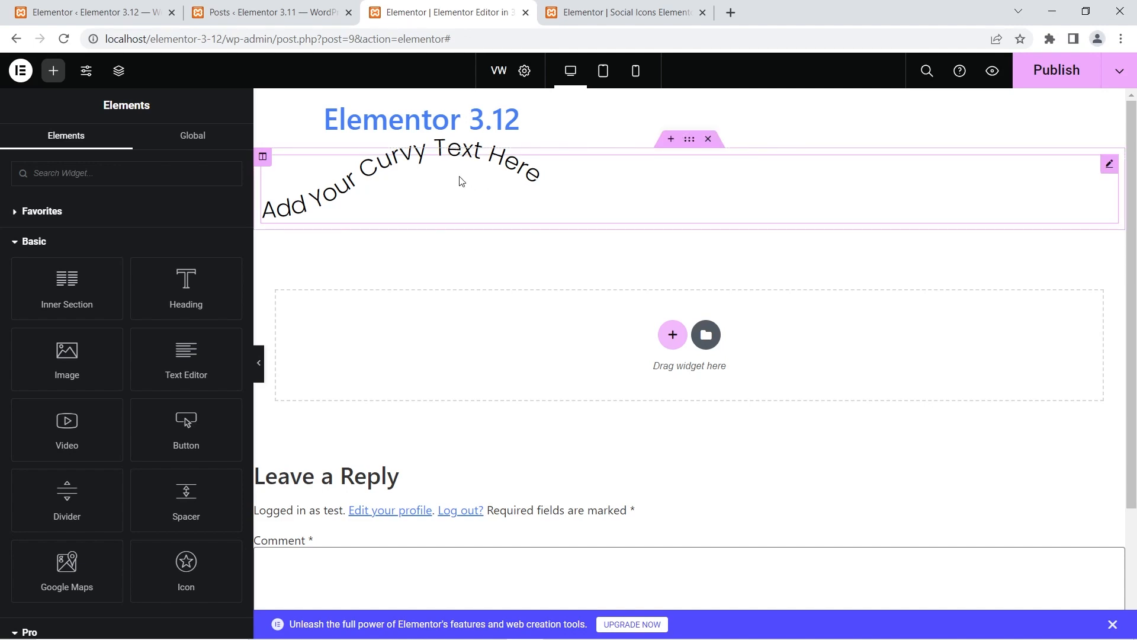
click(619, 12)
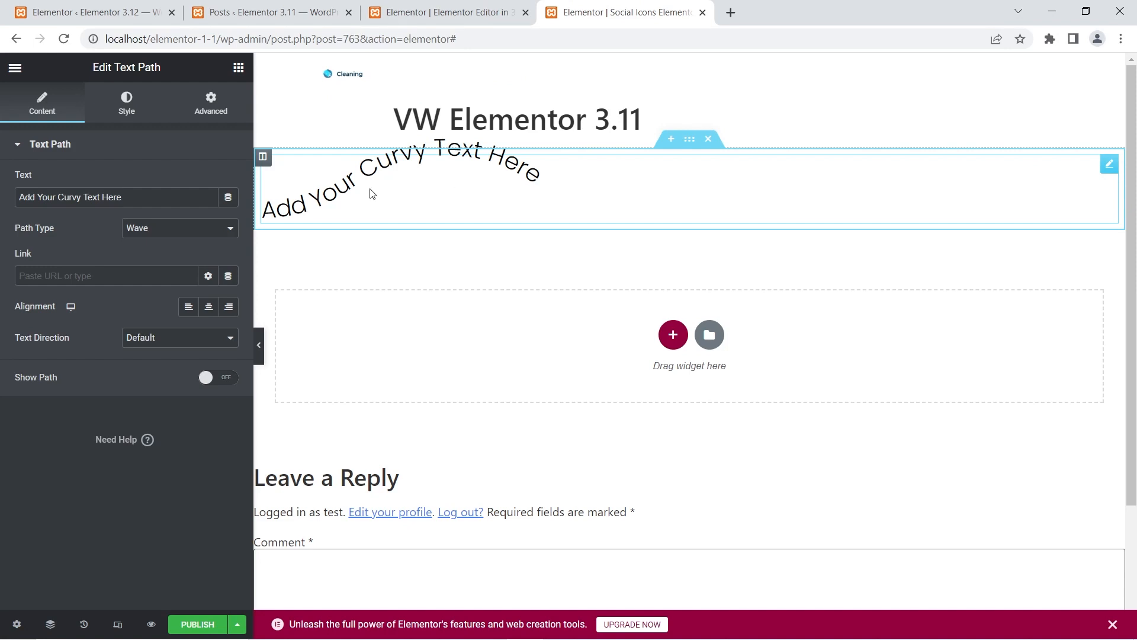
click(137, 108)
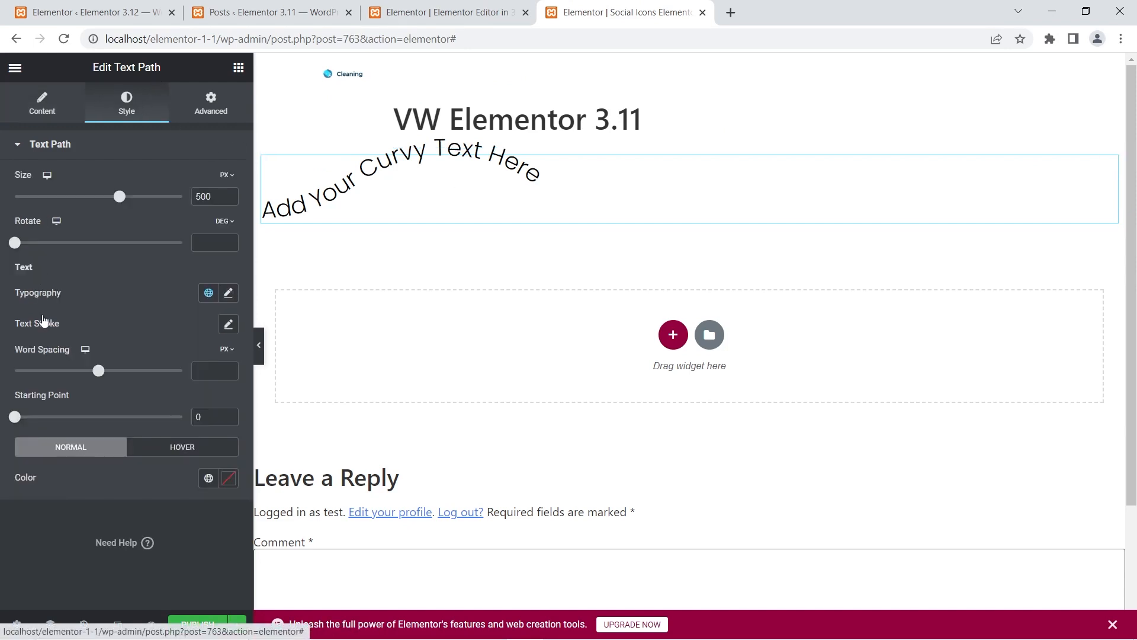
click(231, 353)
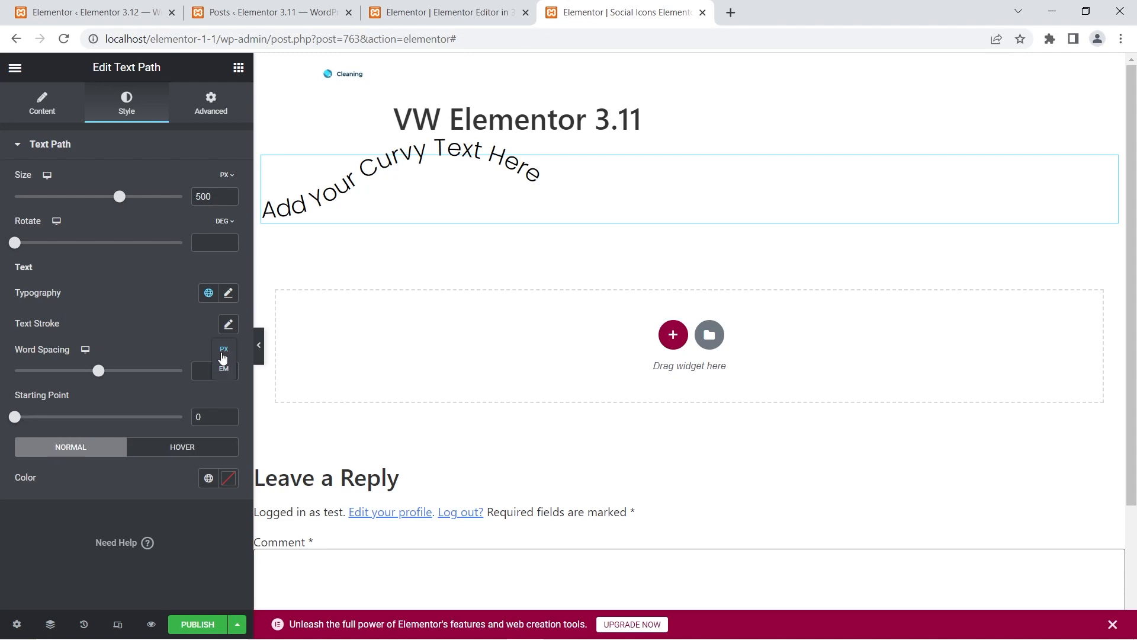
- View the Text Path widget's word spacing unit options in the Elementor 3.12 editor and compare them with the 3.11 editor
click(474, 11)
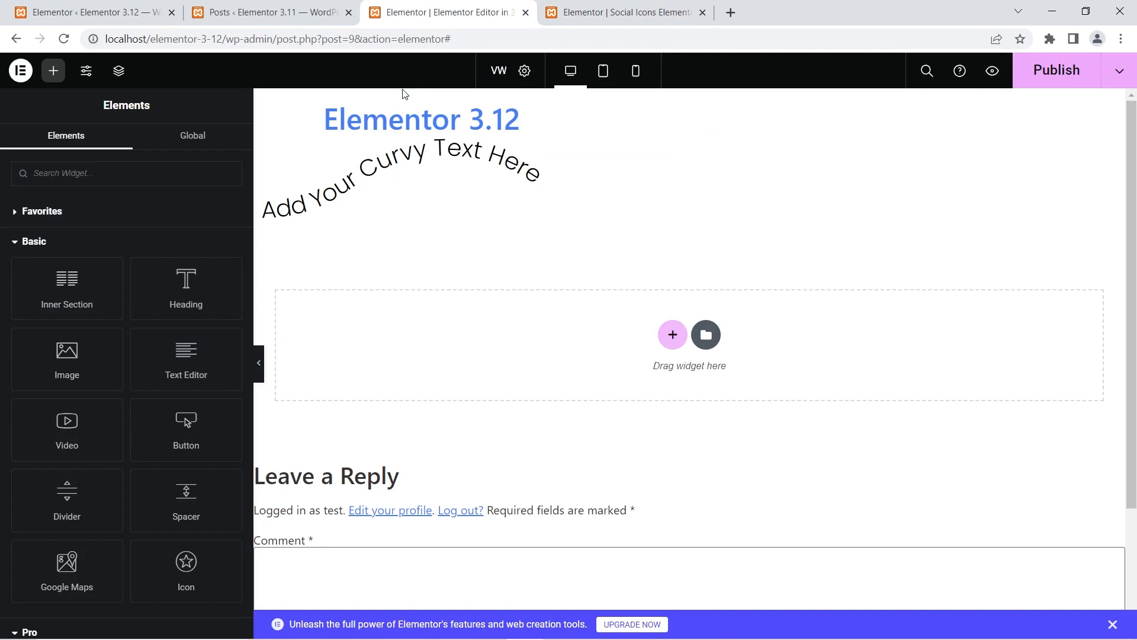
click(397, 191)
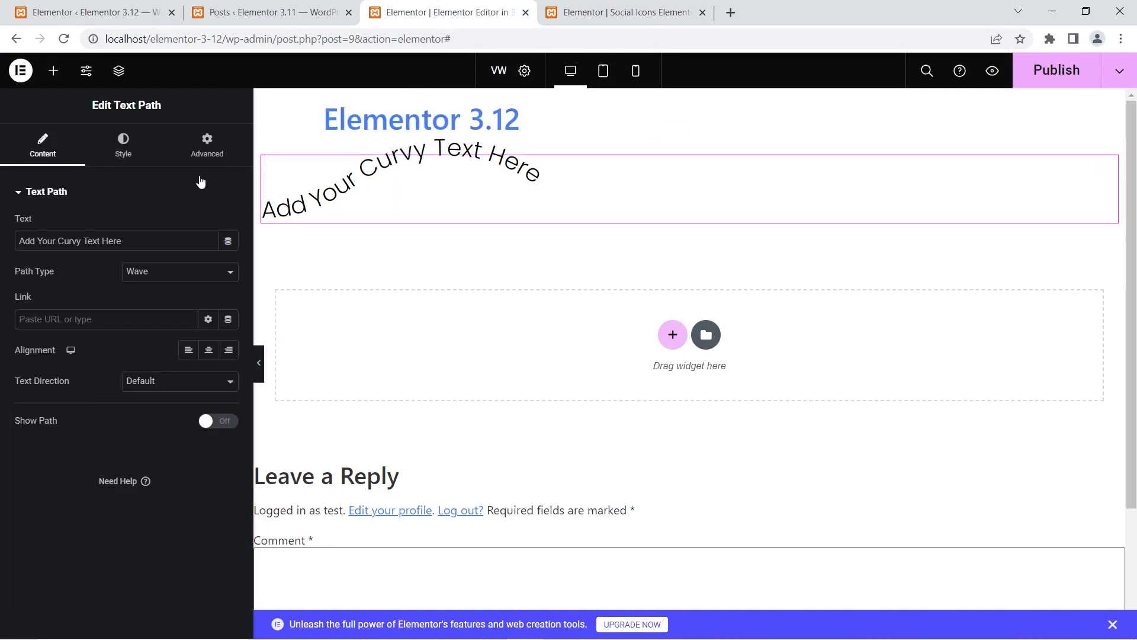
click(125, 147)
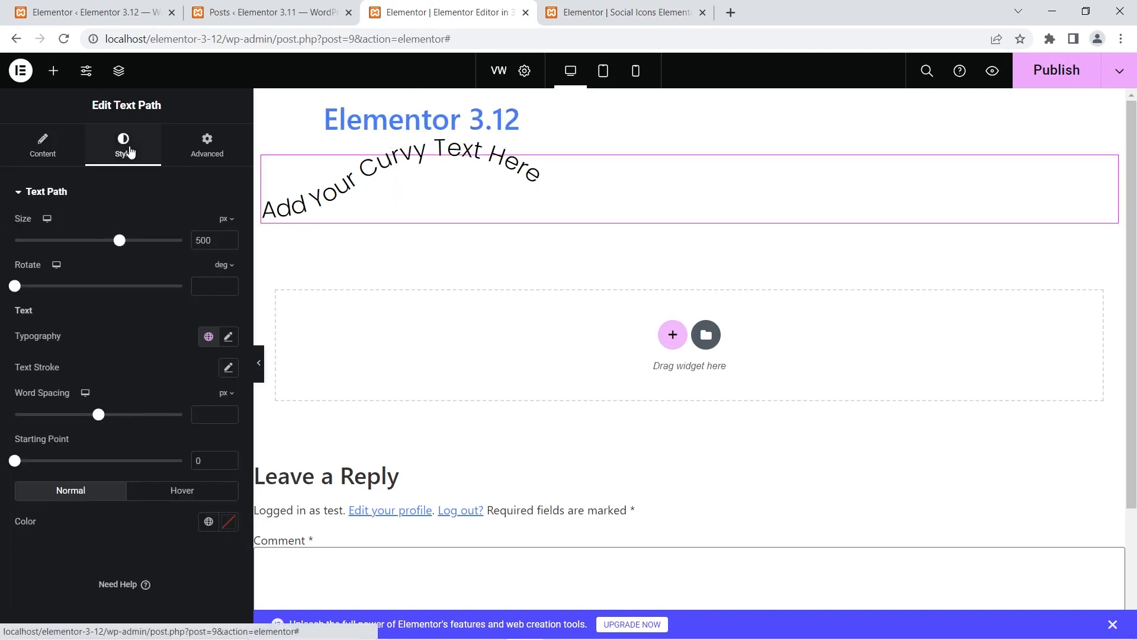
click(226, 393)
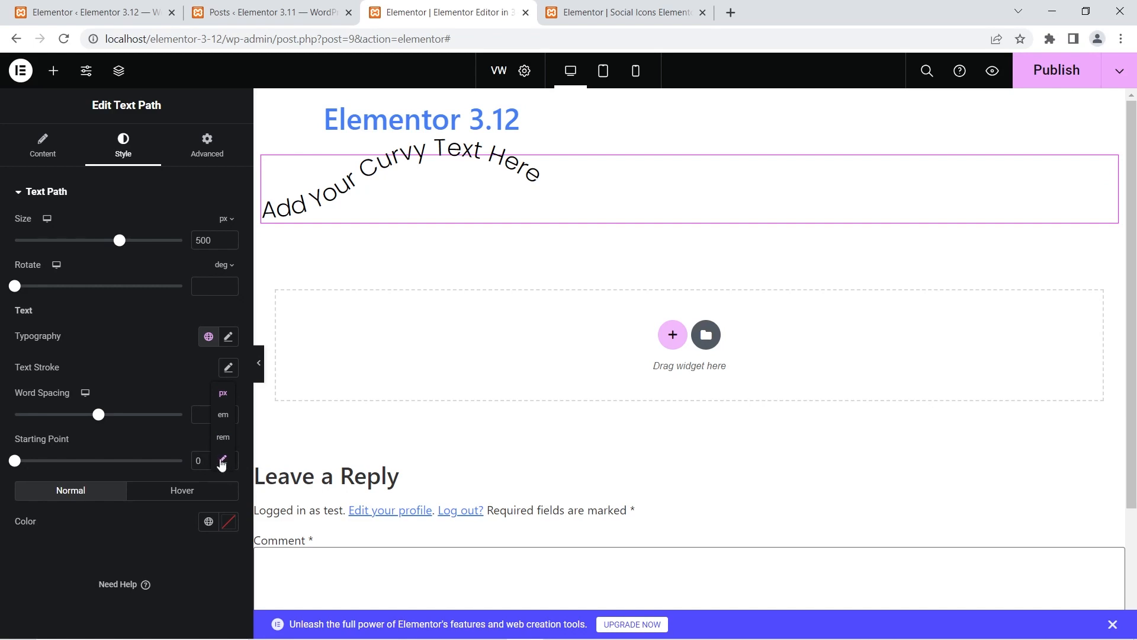
click(564, 13)
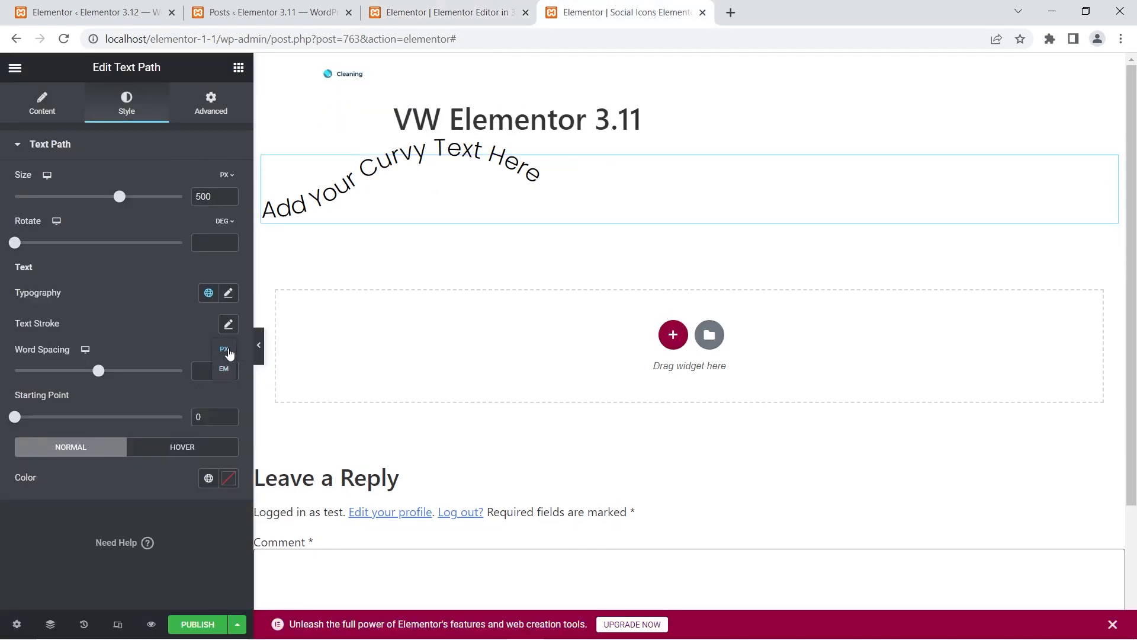
click(435, 11)
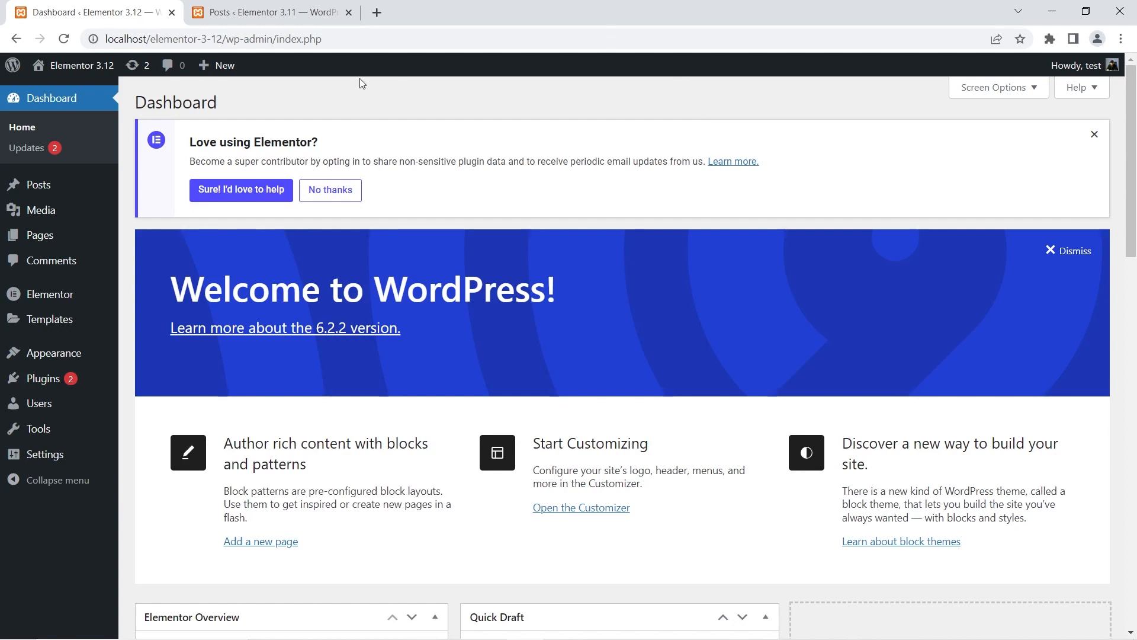
- View the Elementor 3.12 site's live front page in a separate browser tab, and close that tab
right_click(71, 88)
click(124, 97)
click(249, 7)
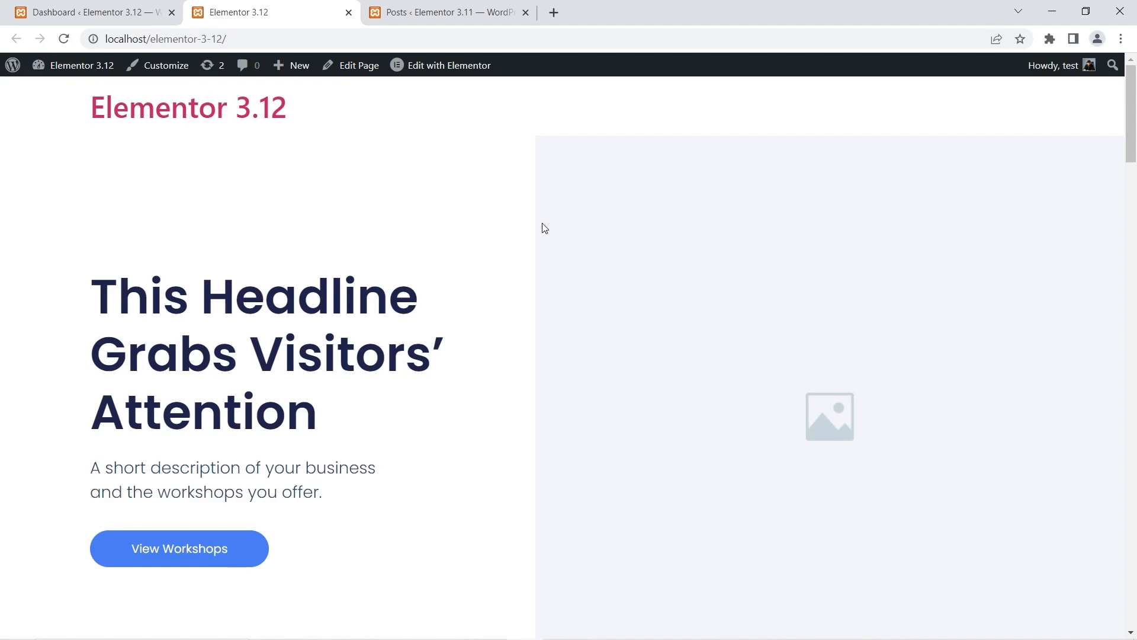
click(349, 13)
- Open the Kit Library on the Elementor 3.12 site and filter the website kits to the Free plan
mouse_move(46, 320)
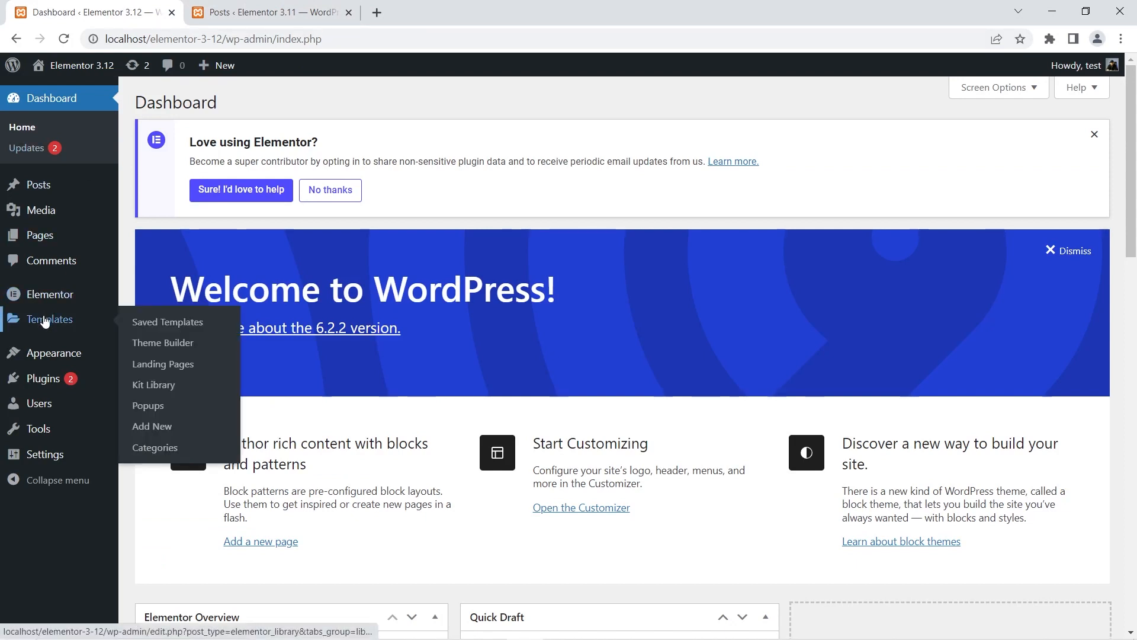
click(156, 384)
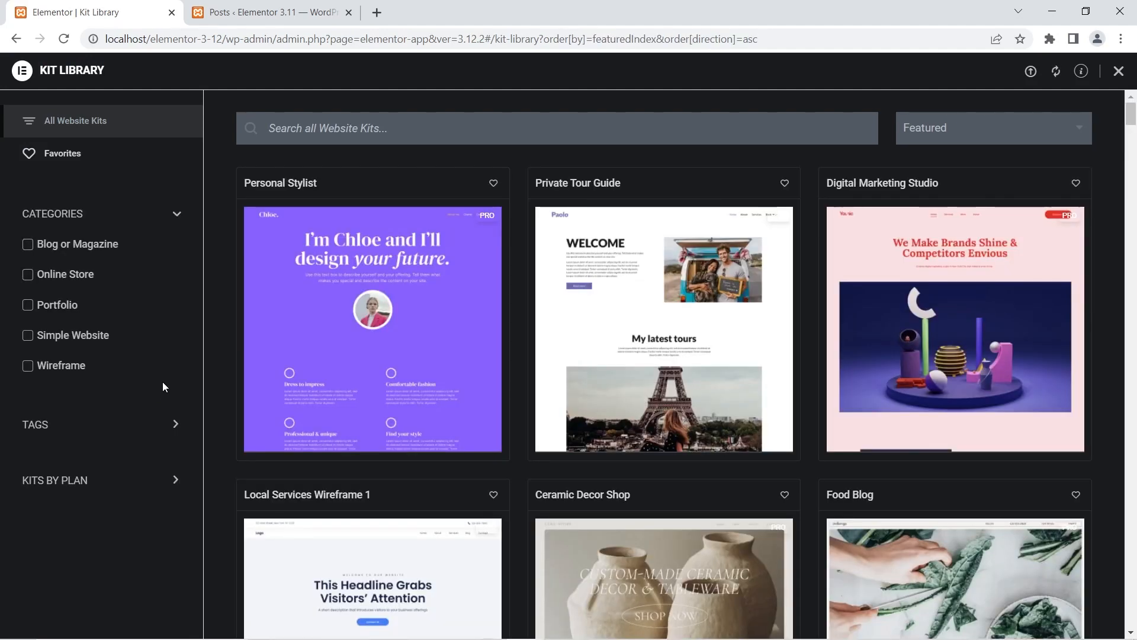
click(102, 484)
click(40, 512)
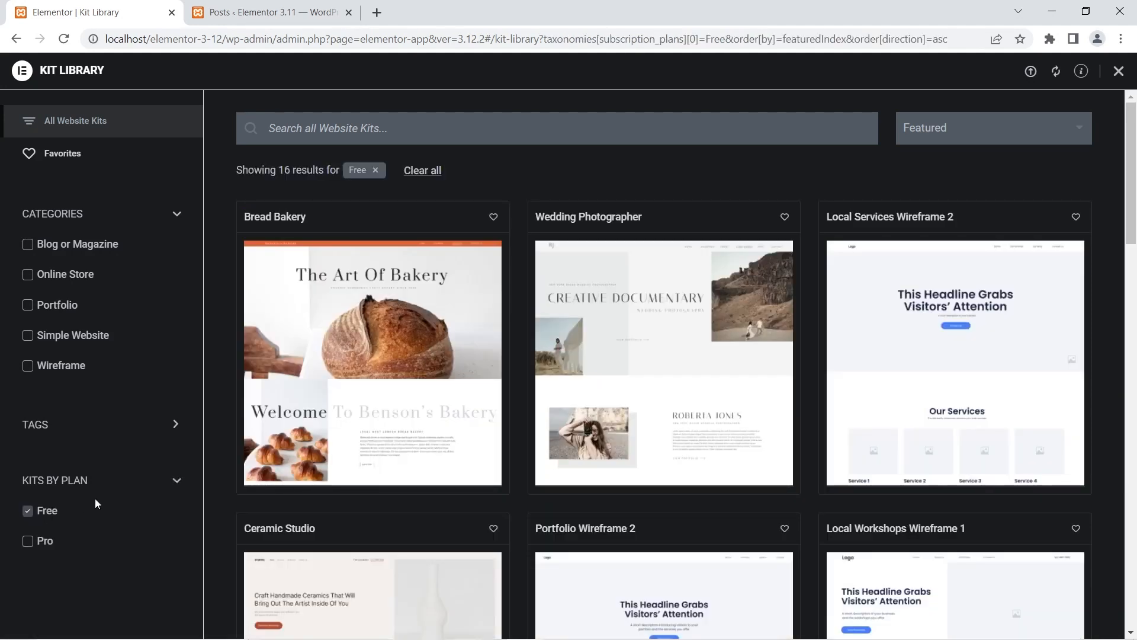
scroll(762, 383, down, 3)
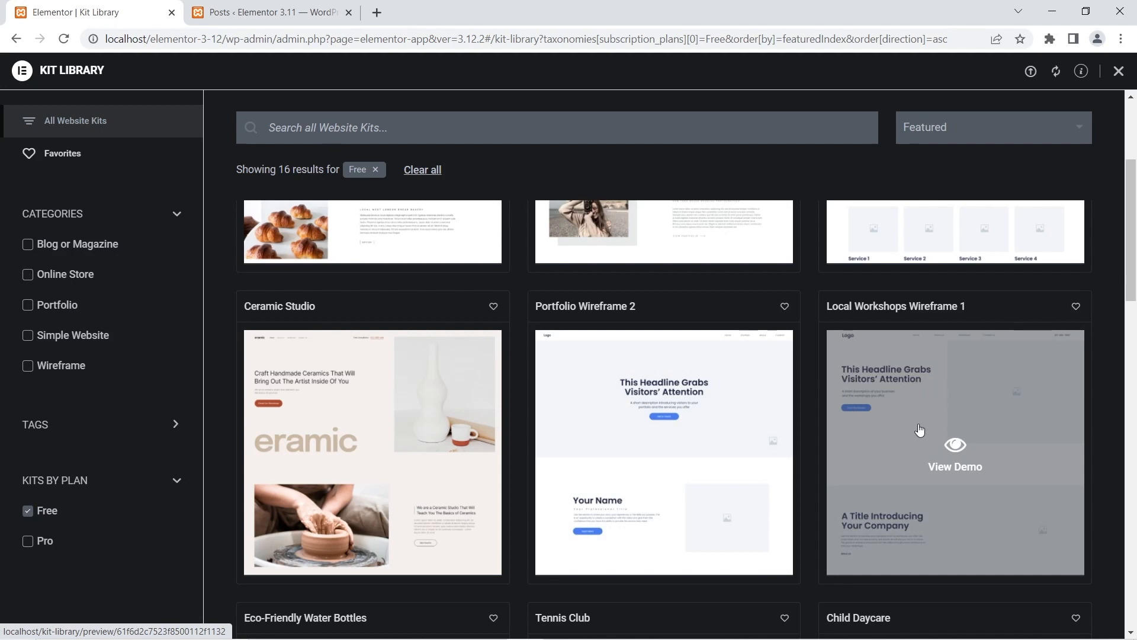
scroll(948, 416, up, 3)
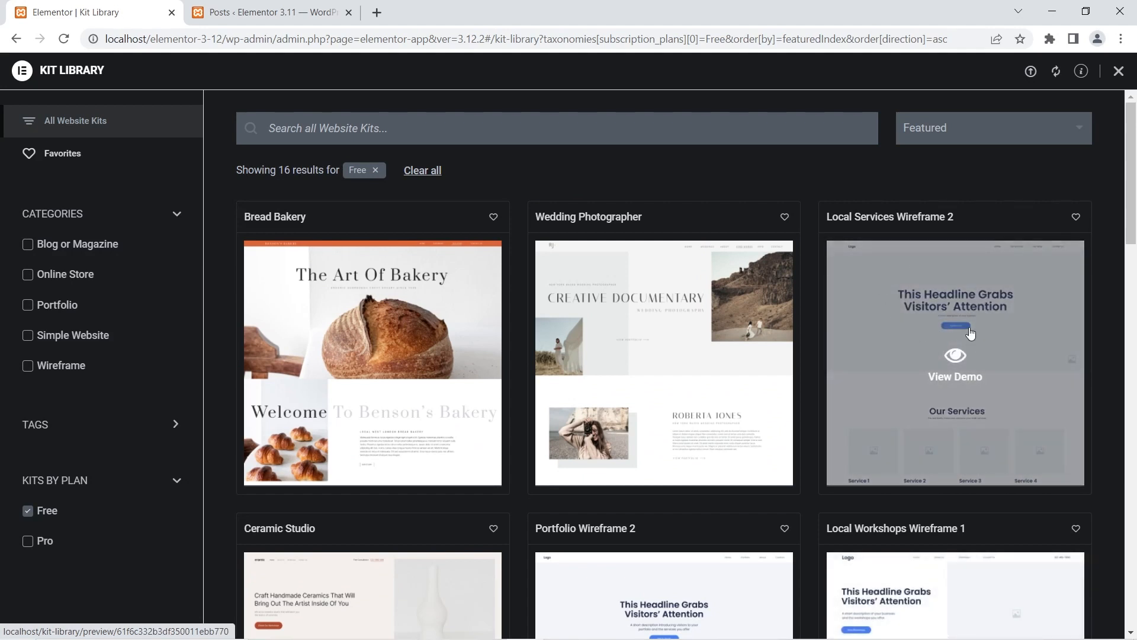
- Start applying the Local Services Wireframe 2 kit and permanently remove the existing Local Workshops Wireframe 1 kit
click(969, 332)
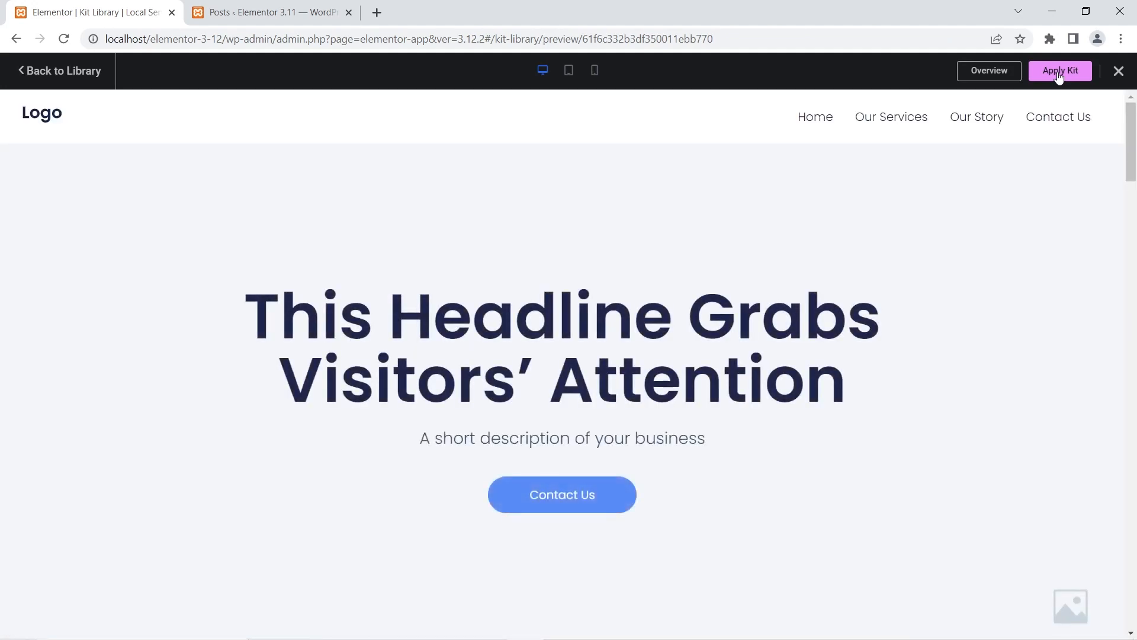
click(1058, 73)
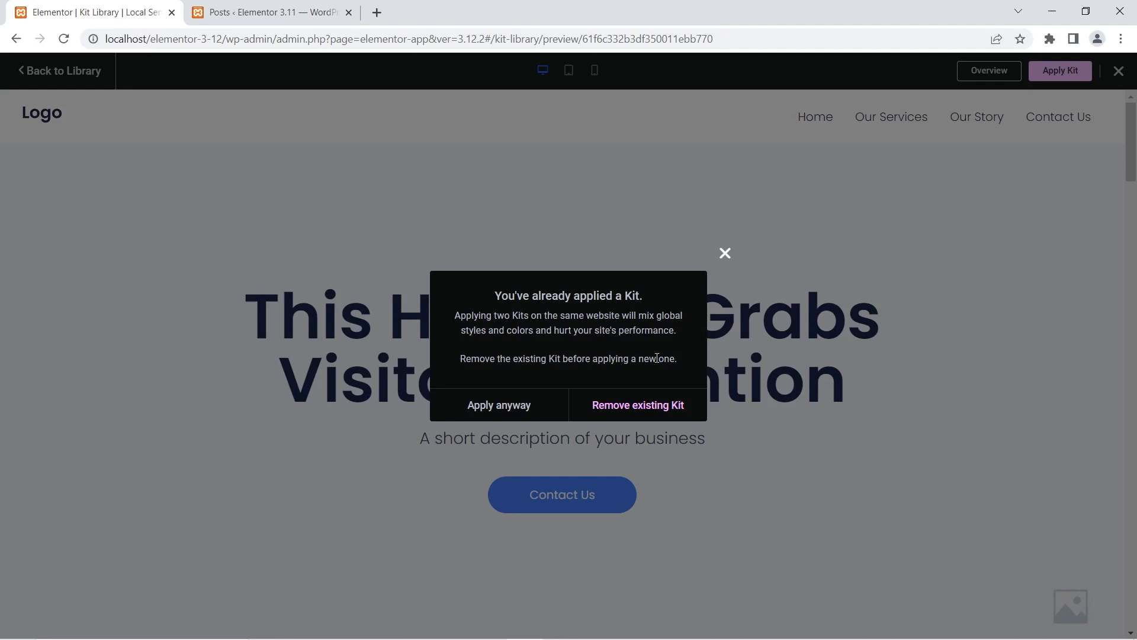
click(652, 414)
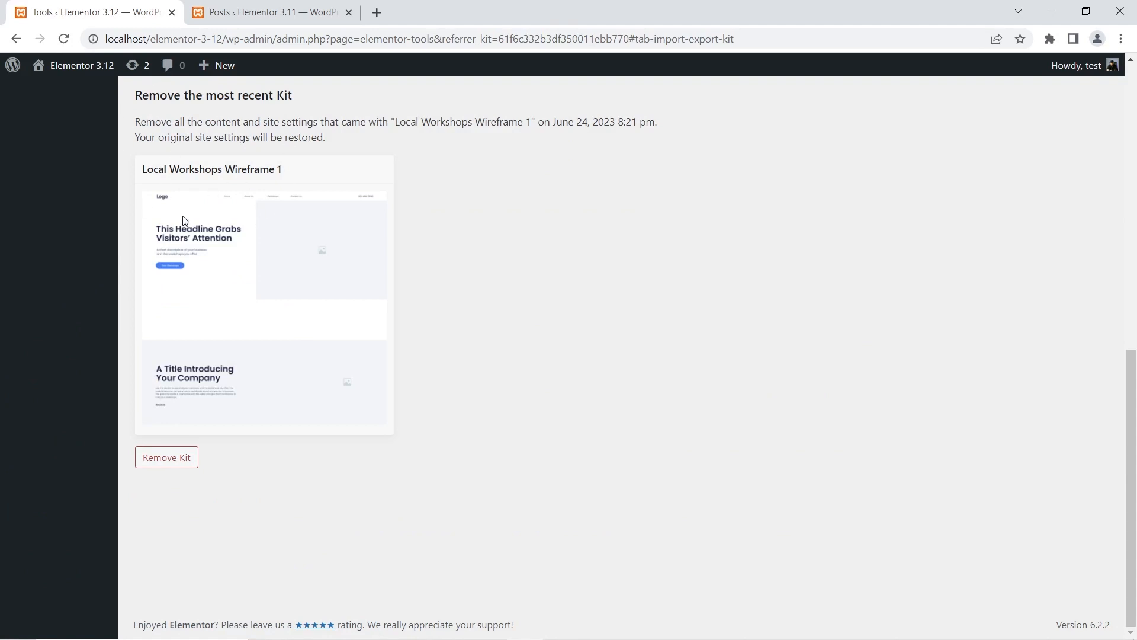
click(171, 463)
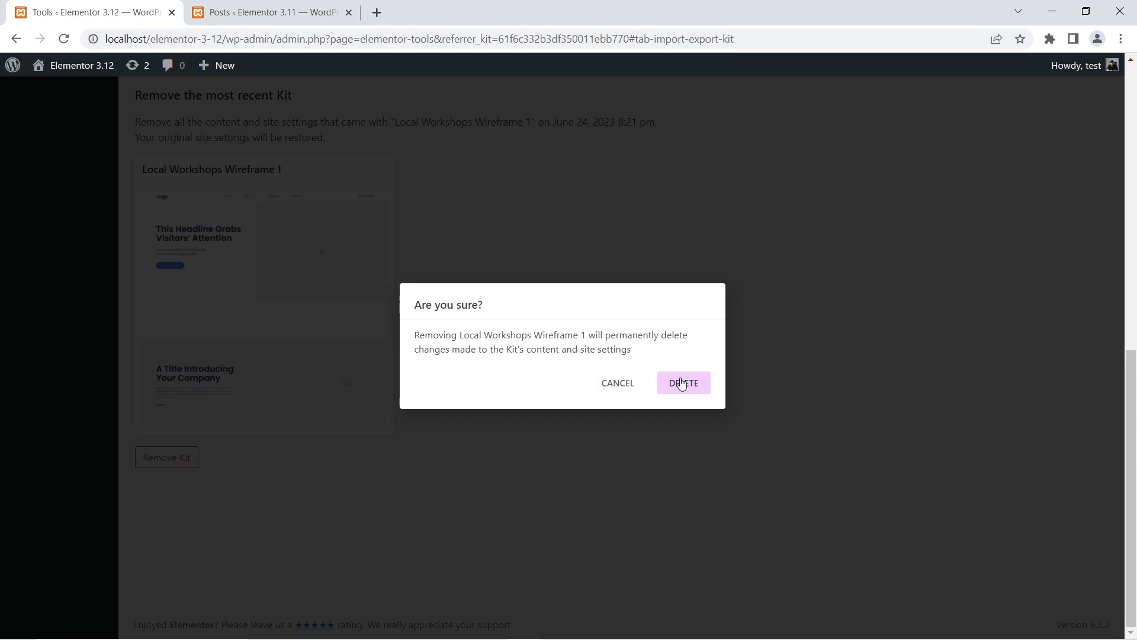
click(681, 382)
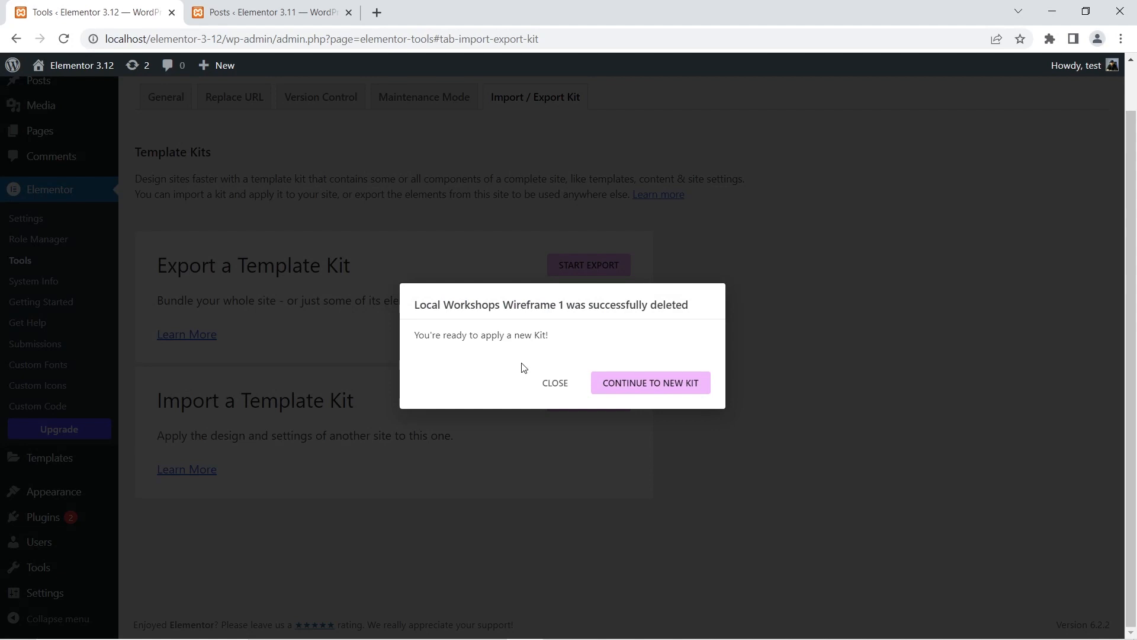
- Continue to the new Local Services Wireframe 2 kit and apply all of its content and settings
click(636, 392)
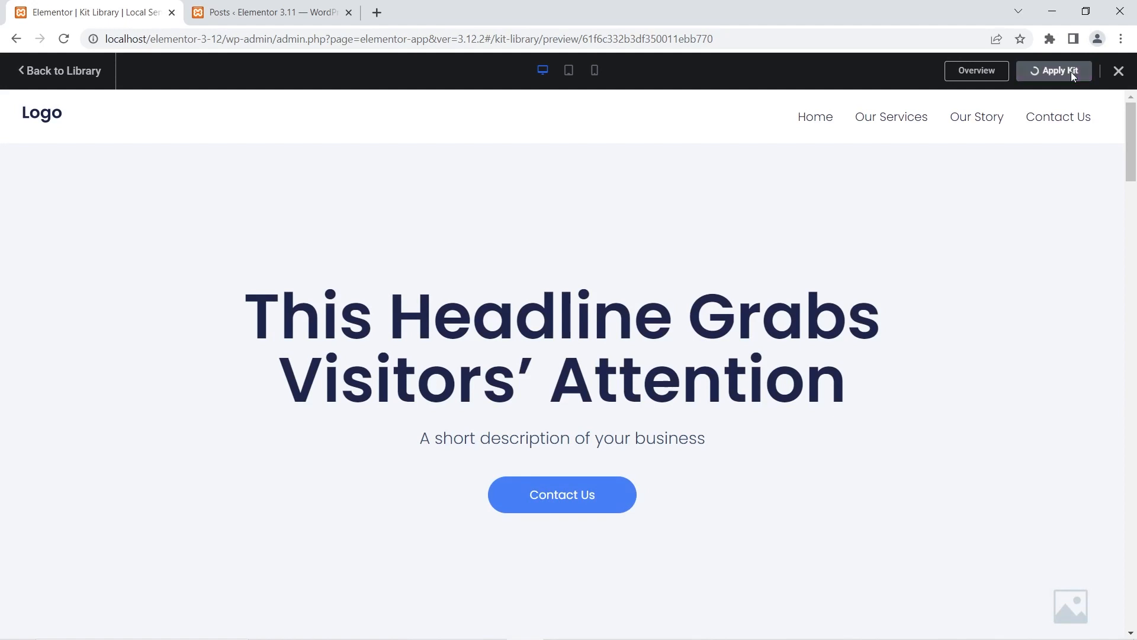
click(1072, 73)
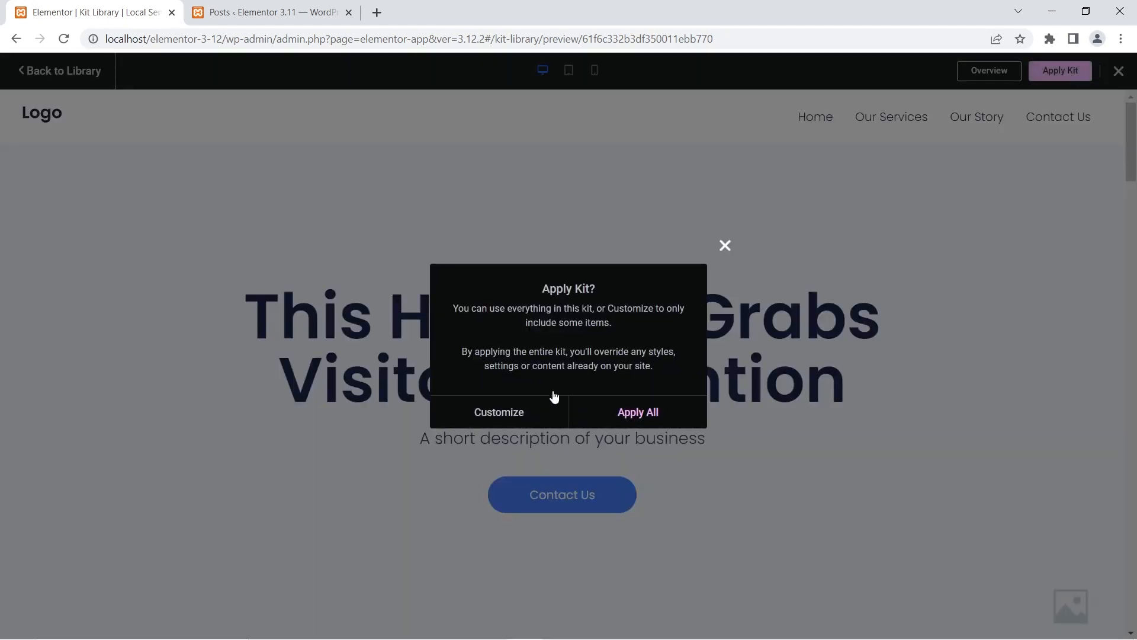
click(645, 421)
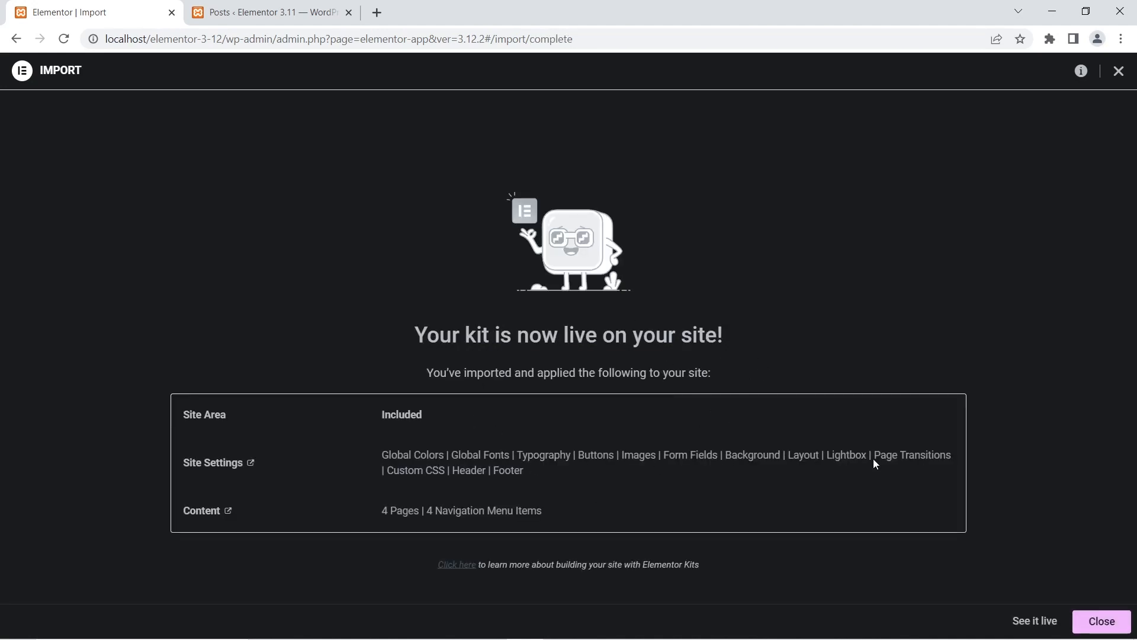
- Preview the imported kit live, close the preview tab, and close the import summary
right_click(1015, 622)
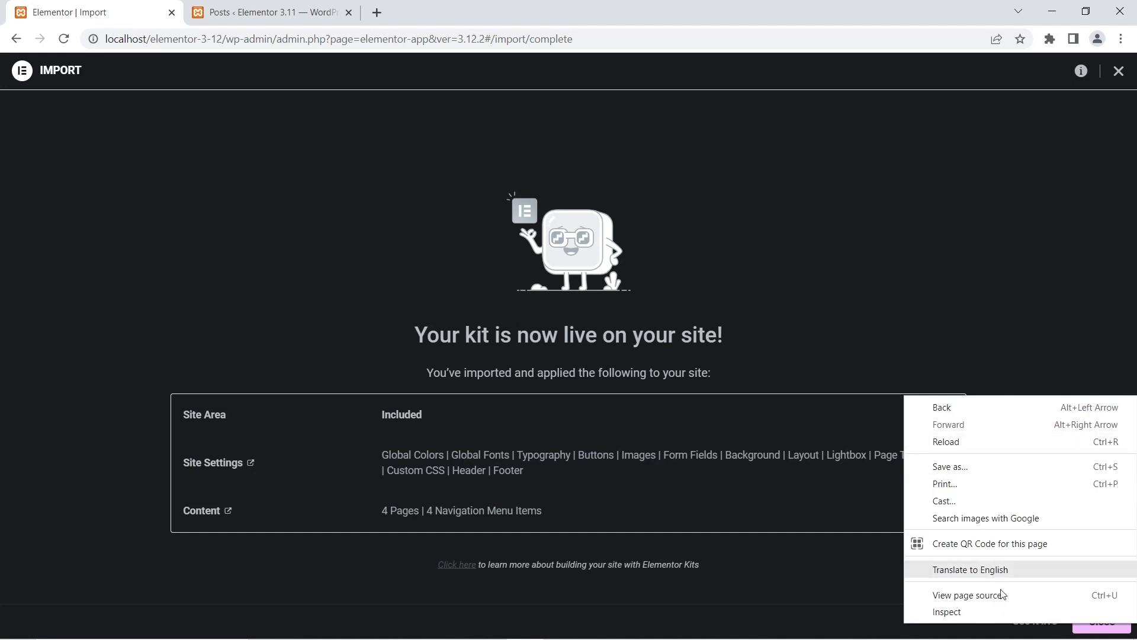
key(Escape)
click(1026, 617)
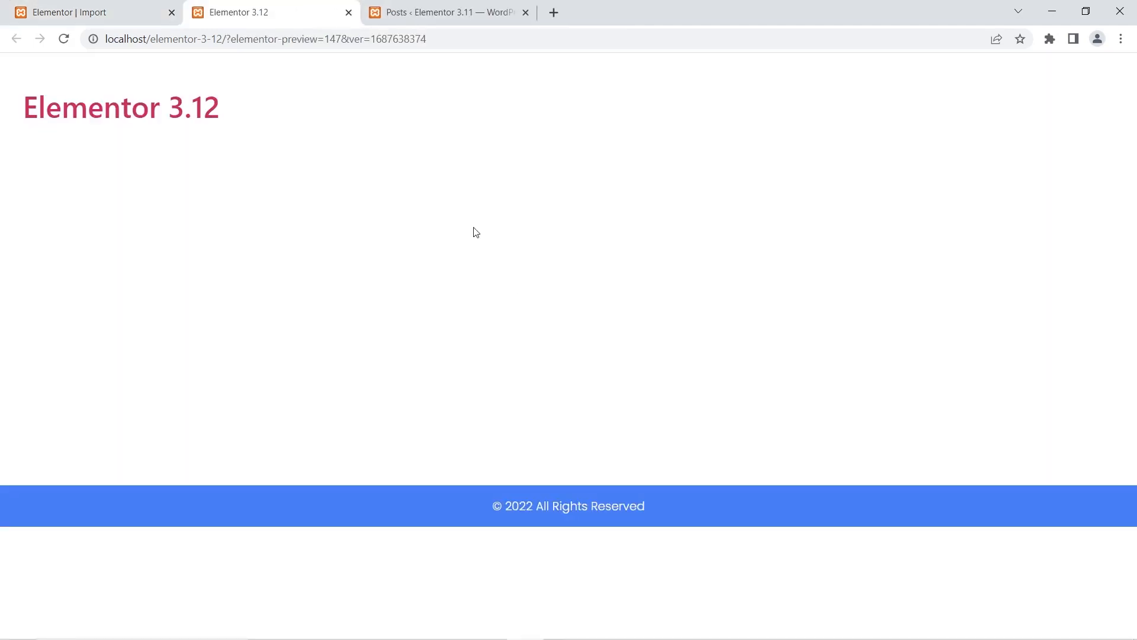
click(349, 13)
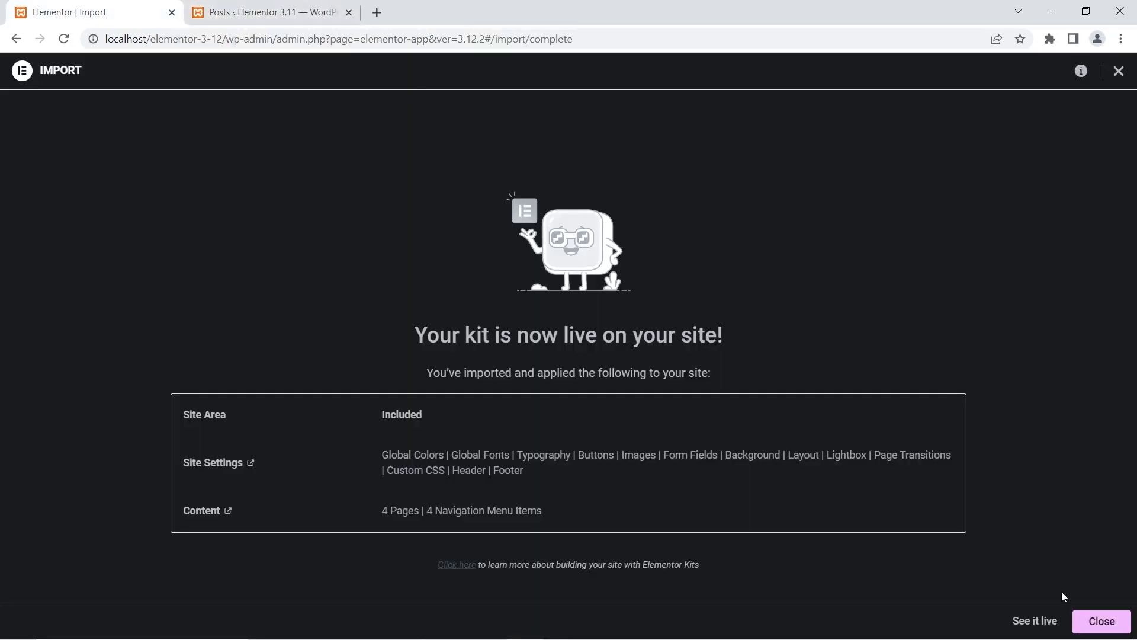
click(1105, 623)
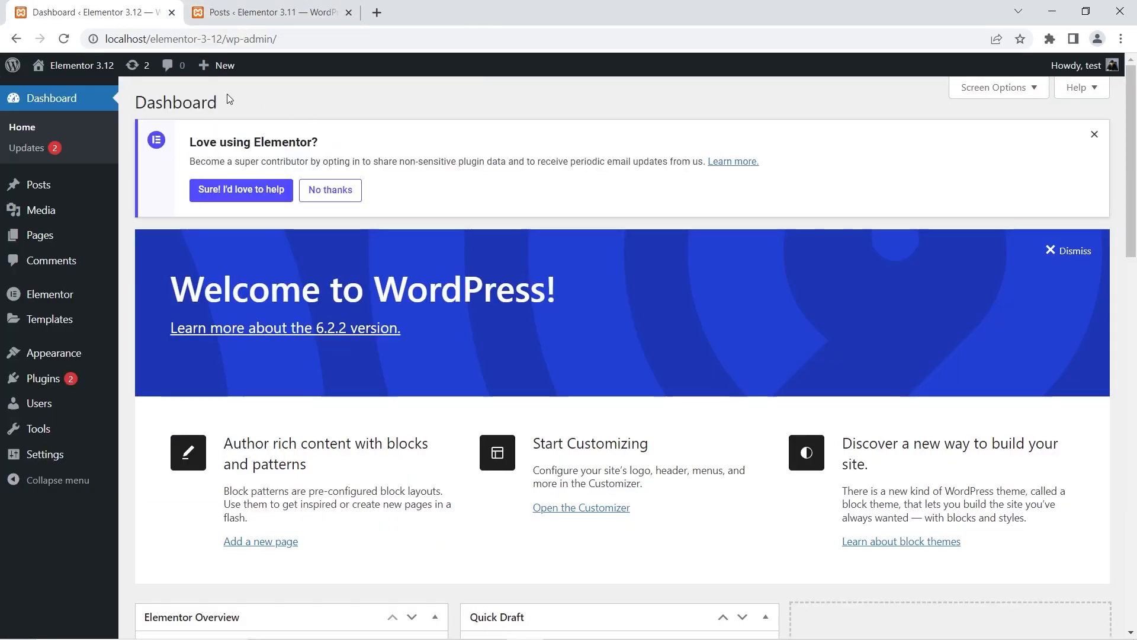
- Open the Elementor 3.12 site's front page in a new browser tab to view the applied kit
right_click(92, 98)
click(116, 103)
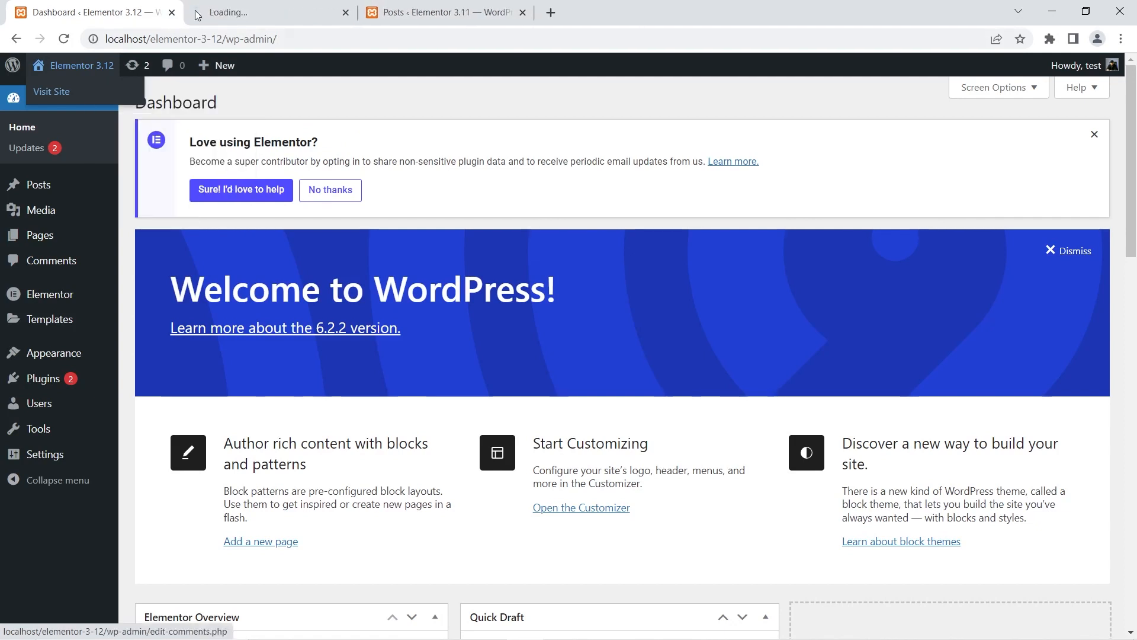
click(232, 10)
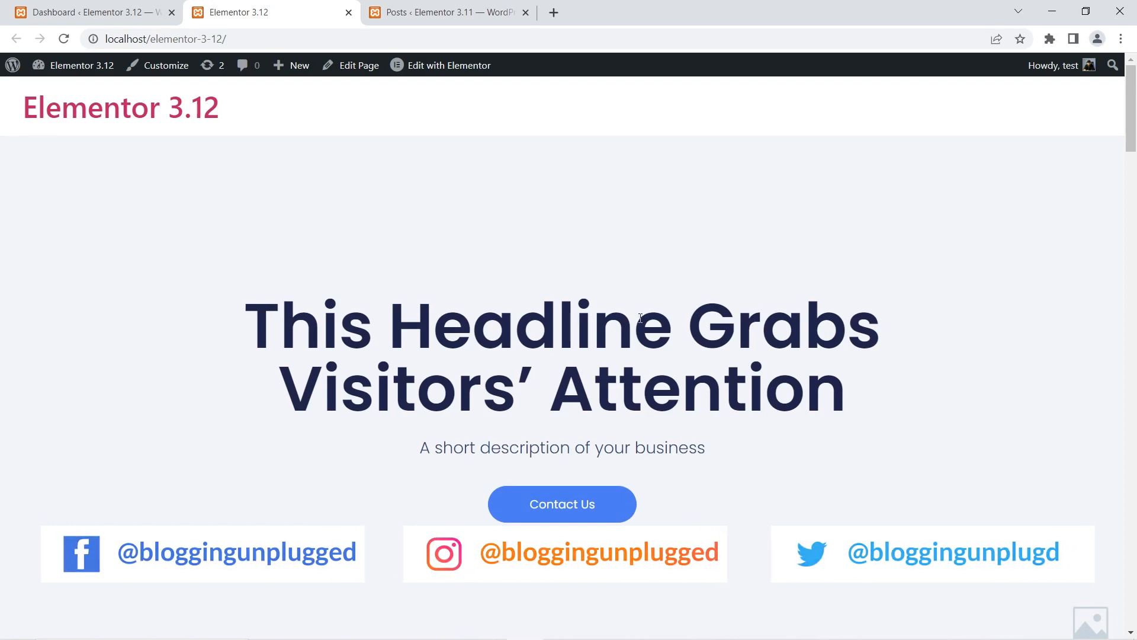
- View the option to remove the most recent kit in the Elementor 3.12 site's Import / Export Kit tools
click(95, 12)
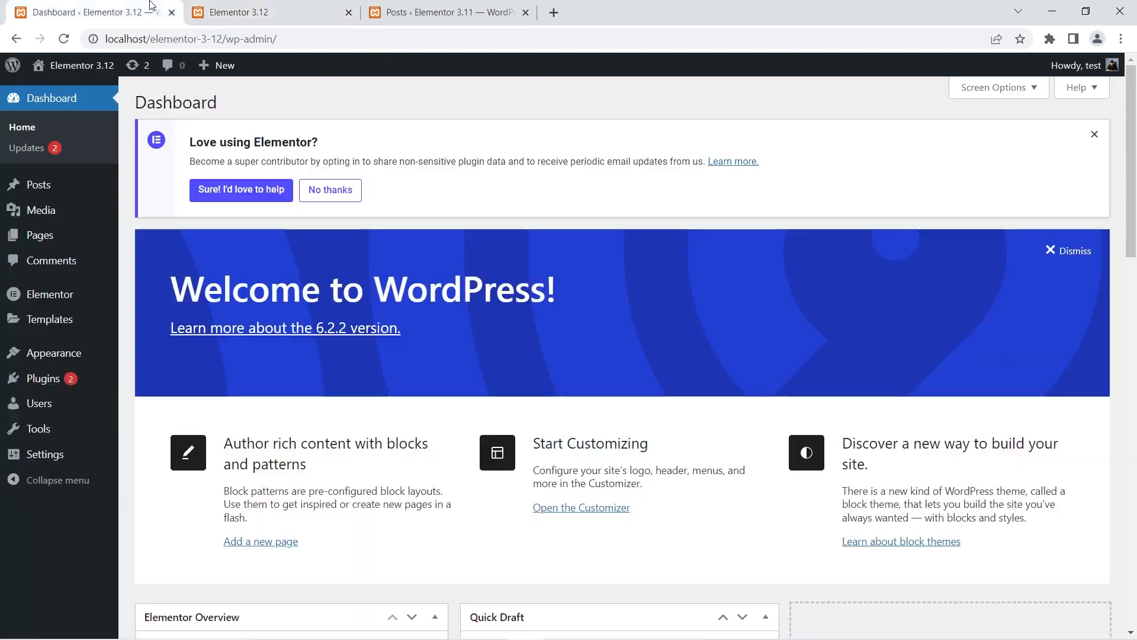
mouse_move(13, 335)
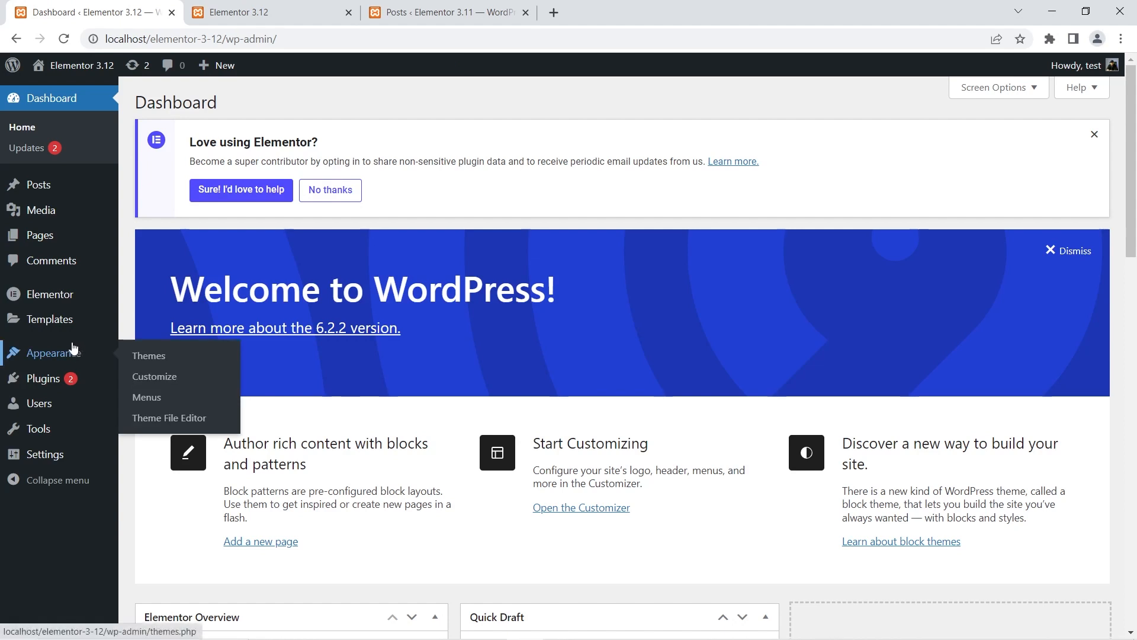
mouse_move(63, 321)
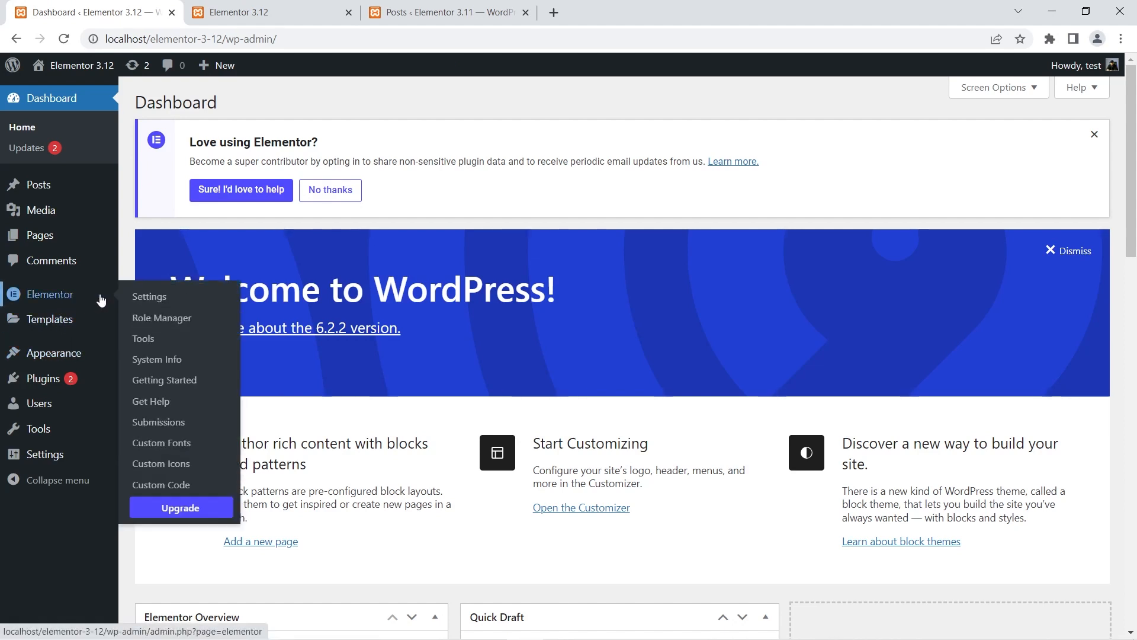
click(143, 338)
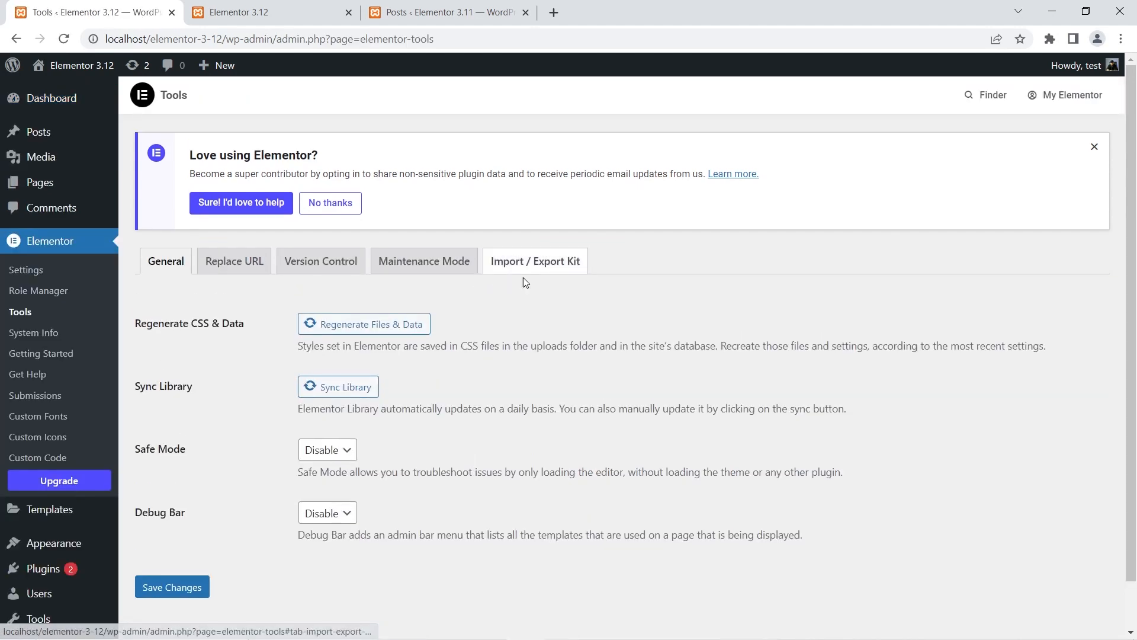
click(544, 264)
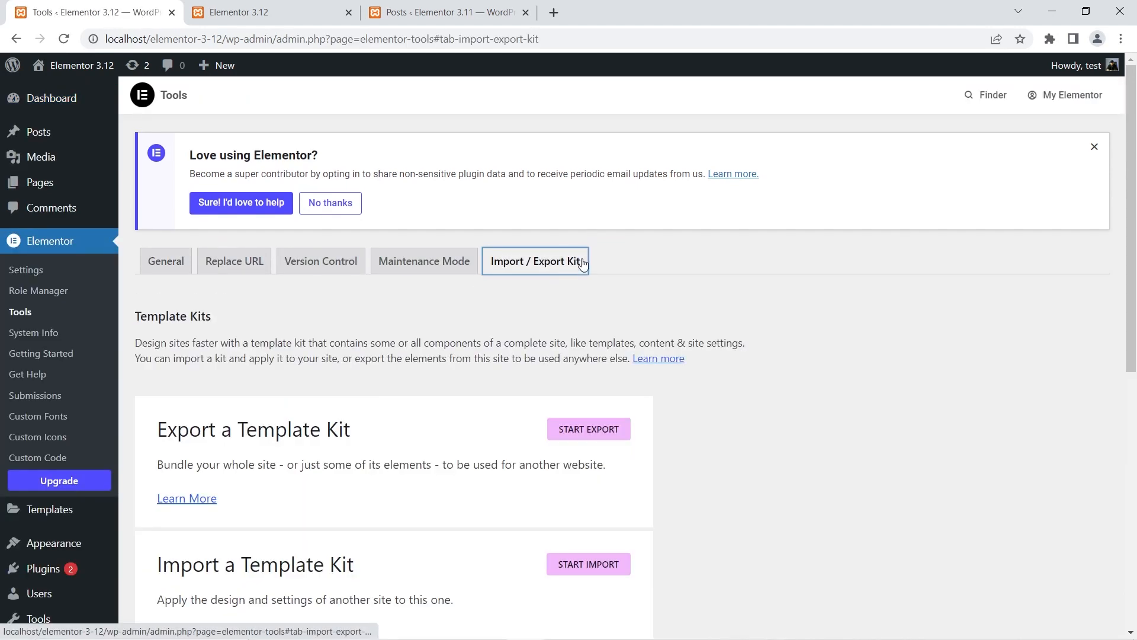
scroll(423, 271, down, 8)
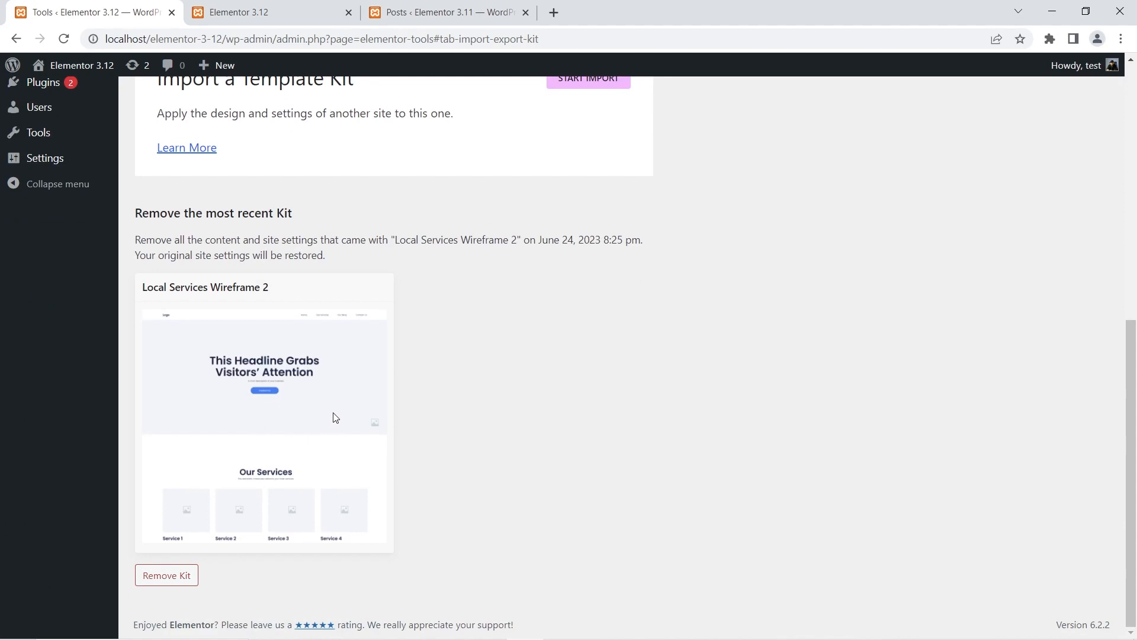
- Check the same kit removal option in the Elementor 3.11 site's tools for comparison, and close the 3.12 front page tab
click(474, 6)
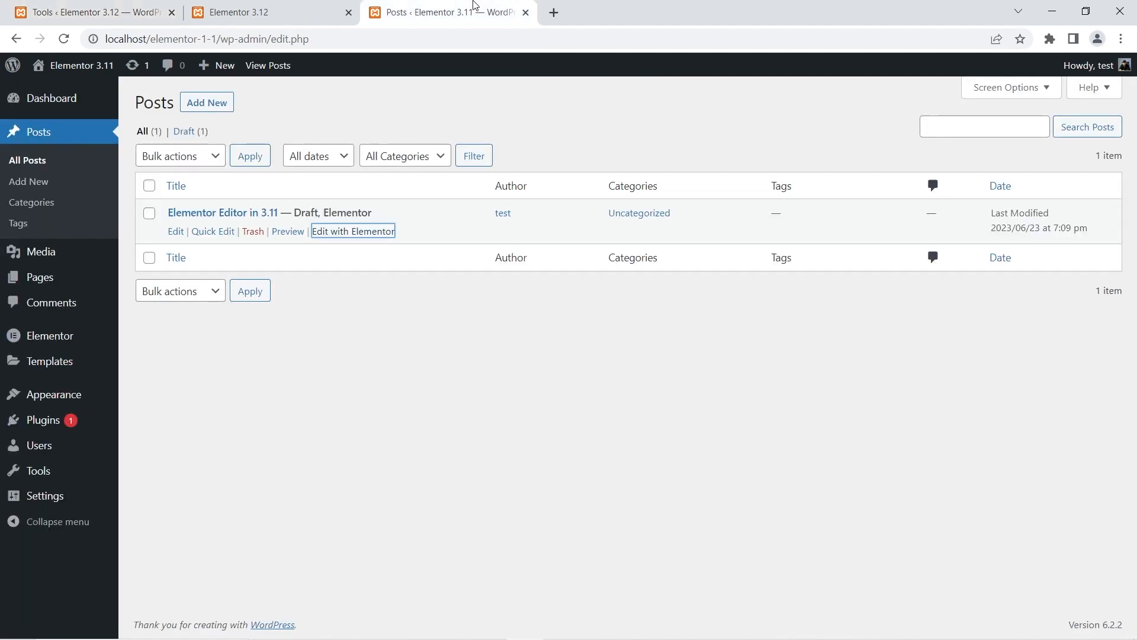
mouse_move(76, 340)
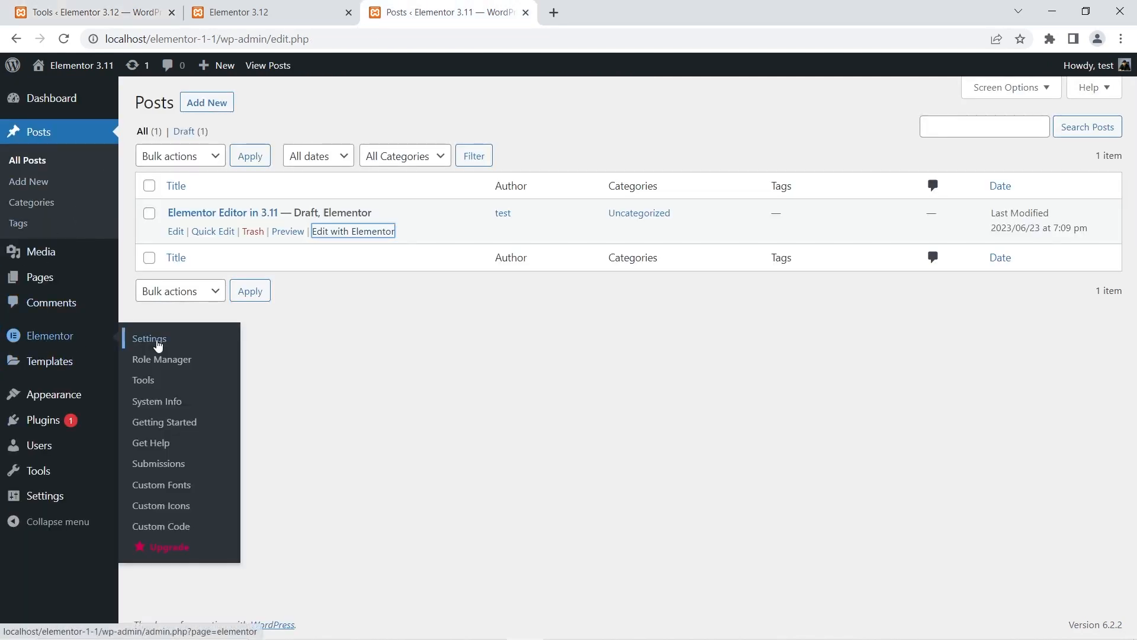
click(152, 383)
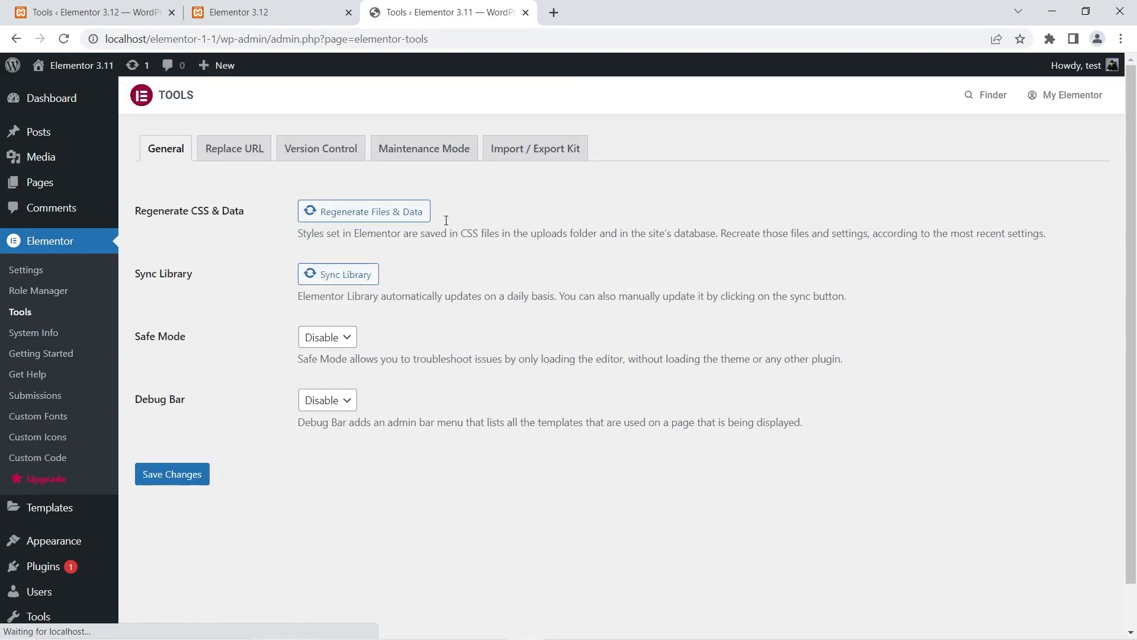
click(535, 148)
scroll(471, 201, down, 2)
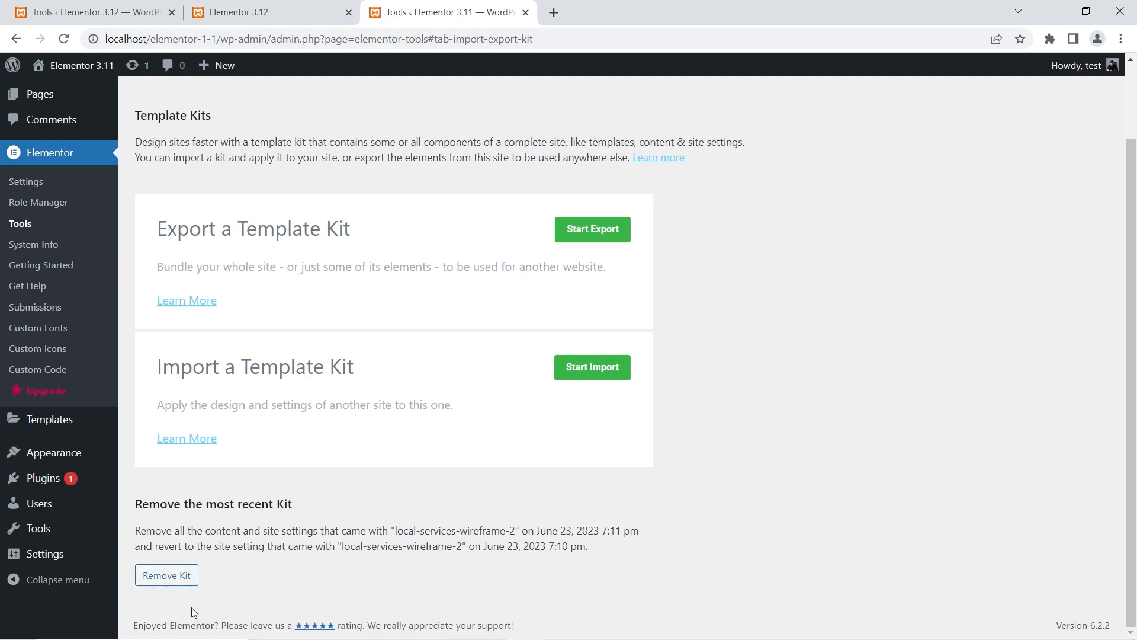
click(269, 11)
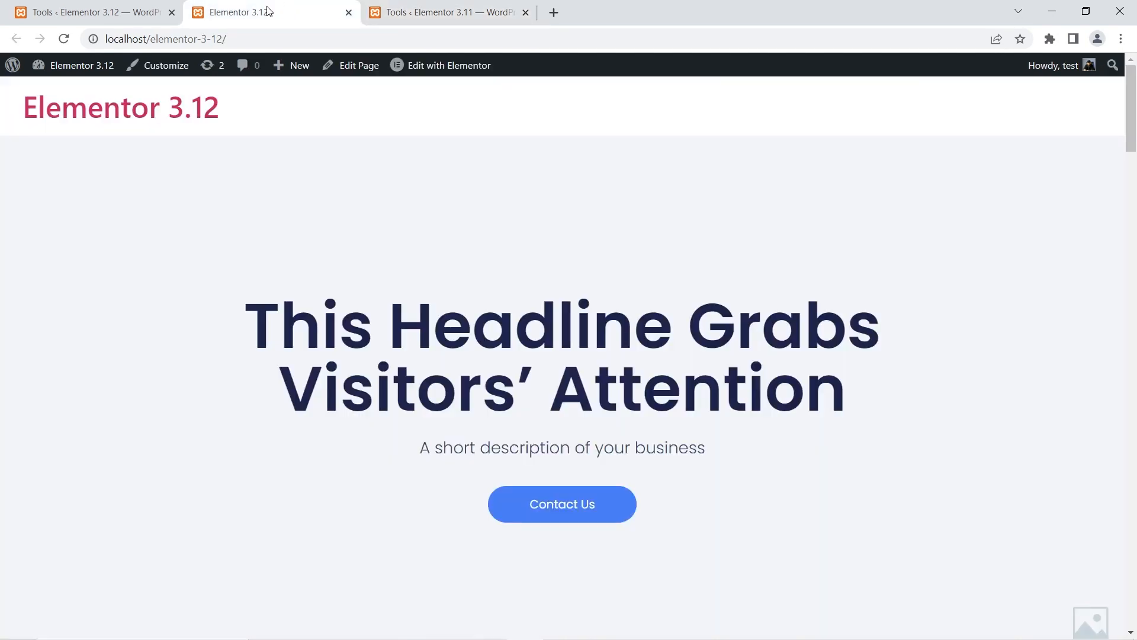
click(348, 13)
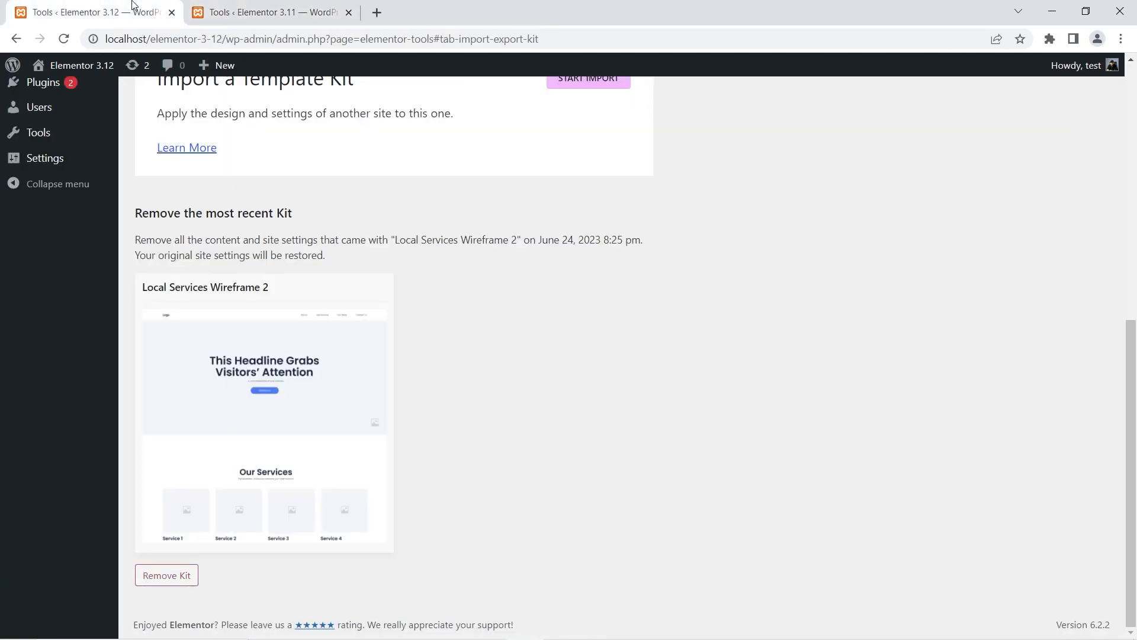